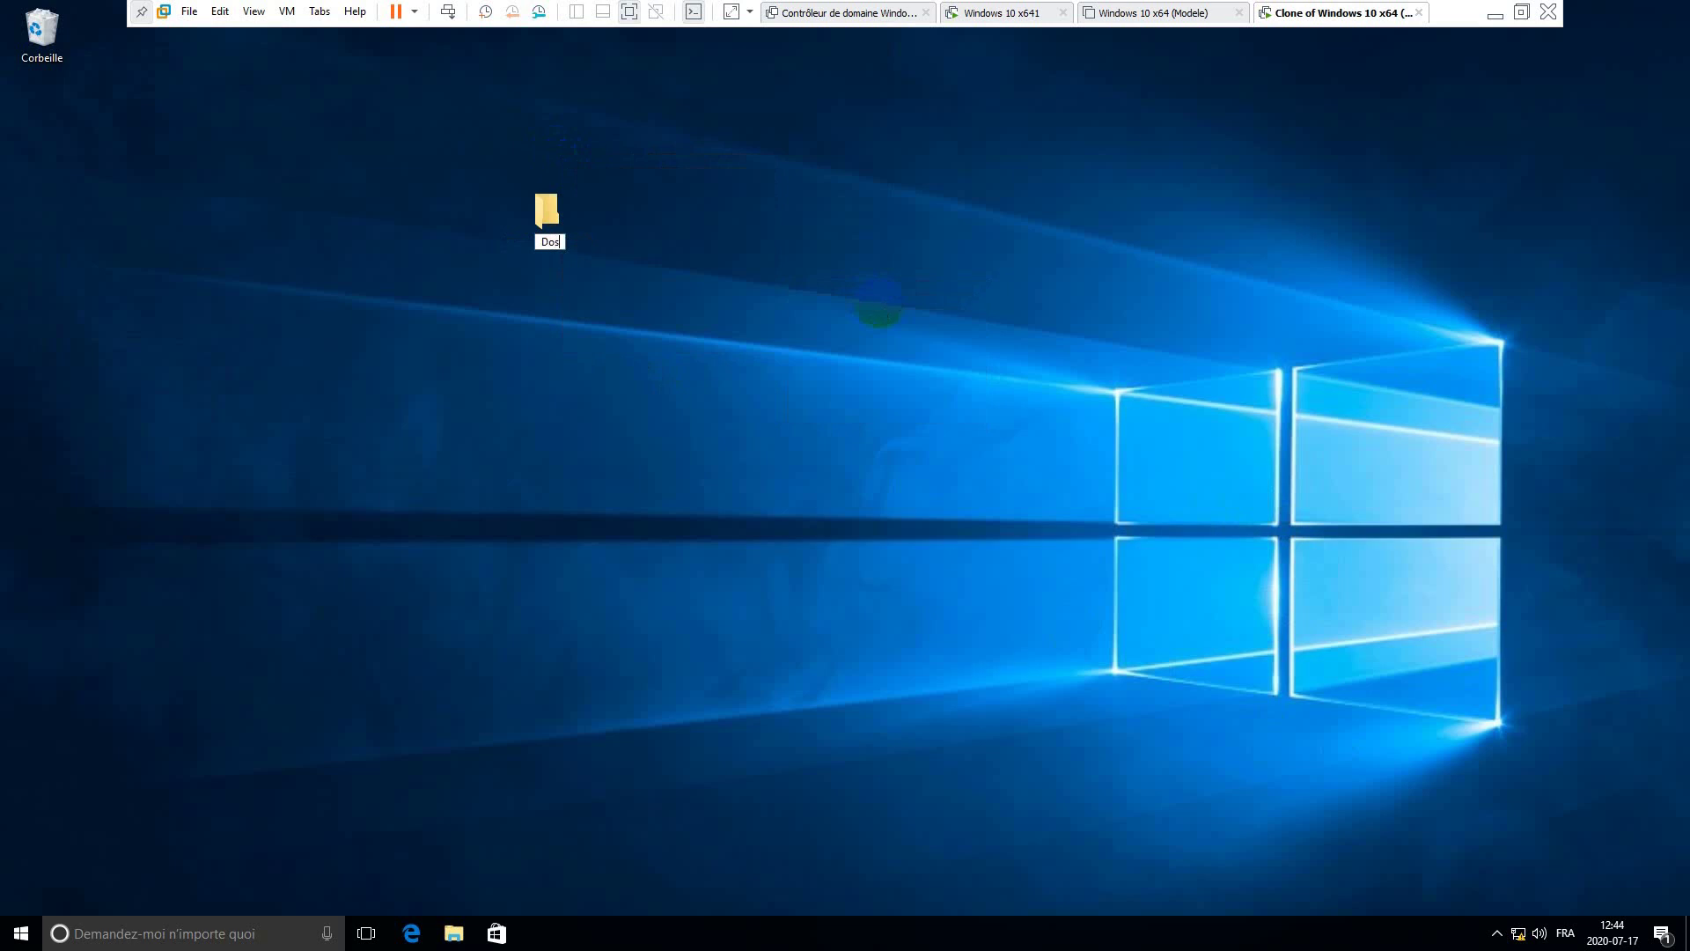
- Name the new desktop folder DossierTest, and open it briefly to check its contents
{"action": "type", "text": "sierTest"}
{"action": "key", "text": "Return"}
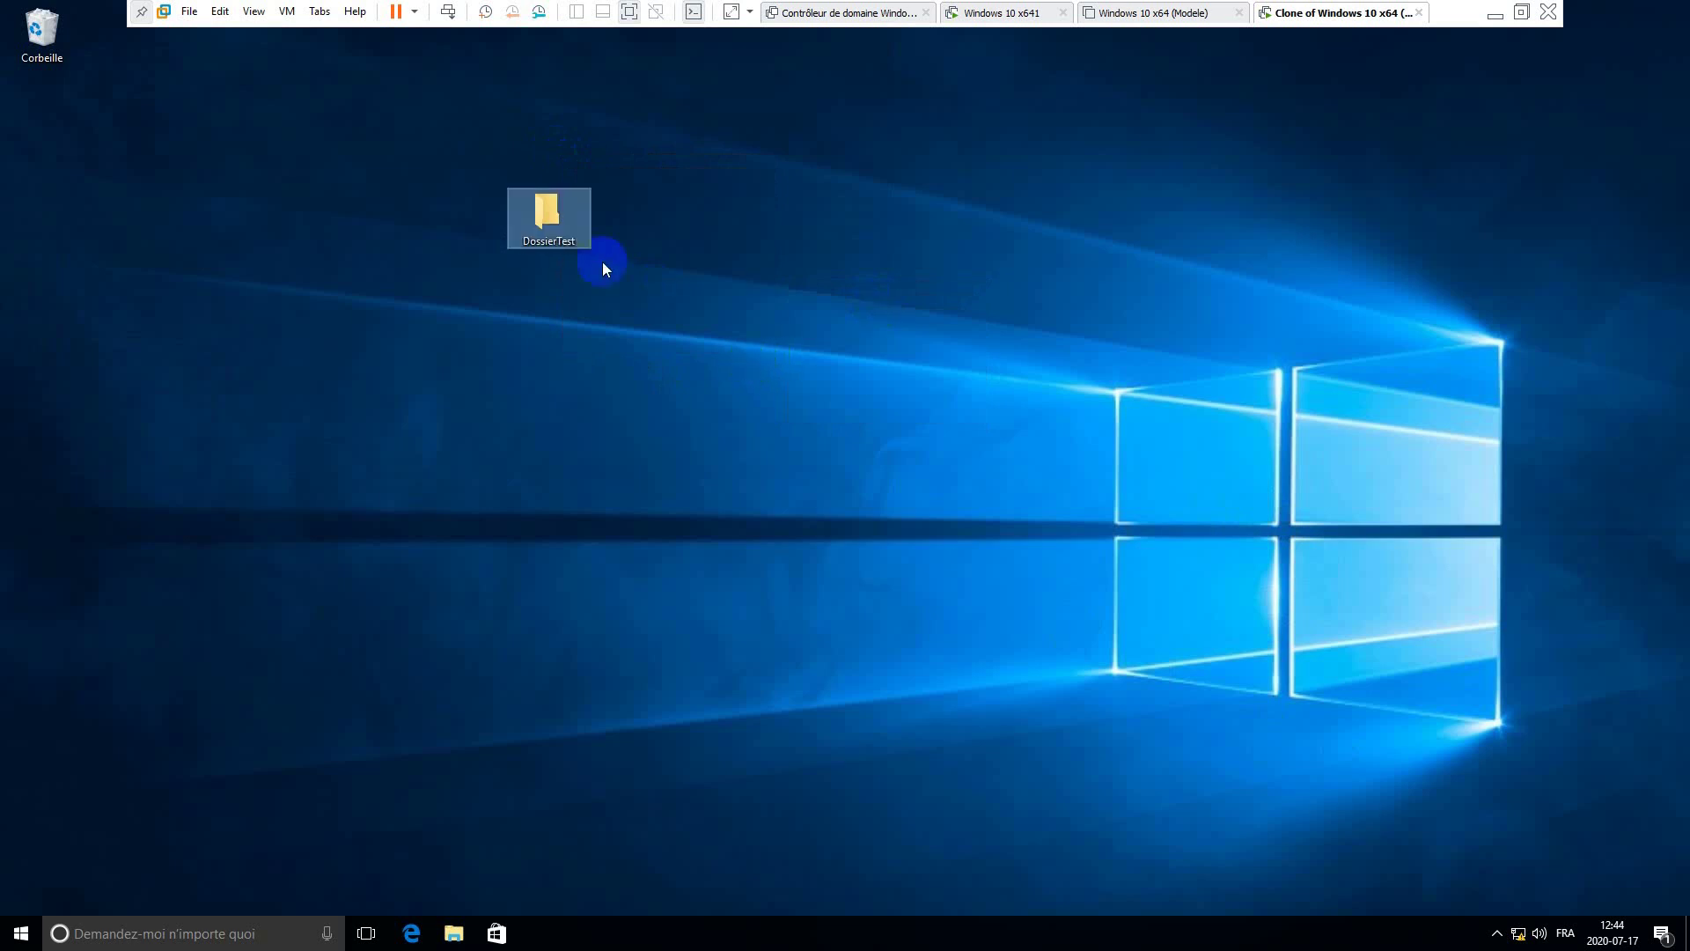
{"action": "double_click", "coordinate": [561, 231]}
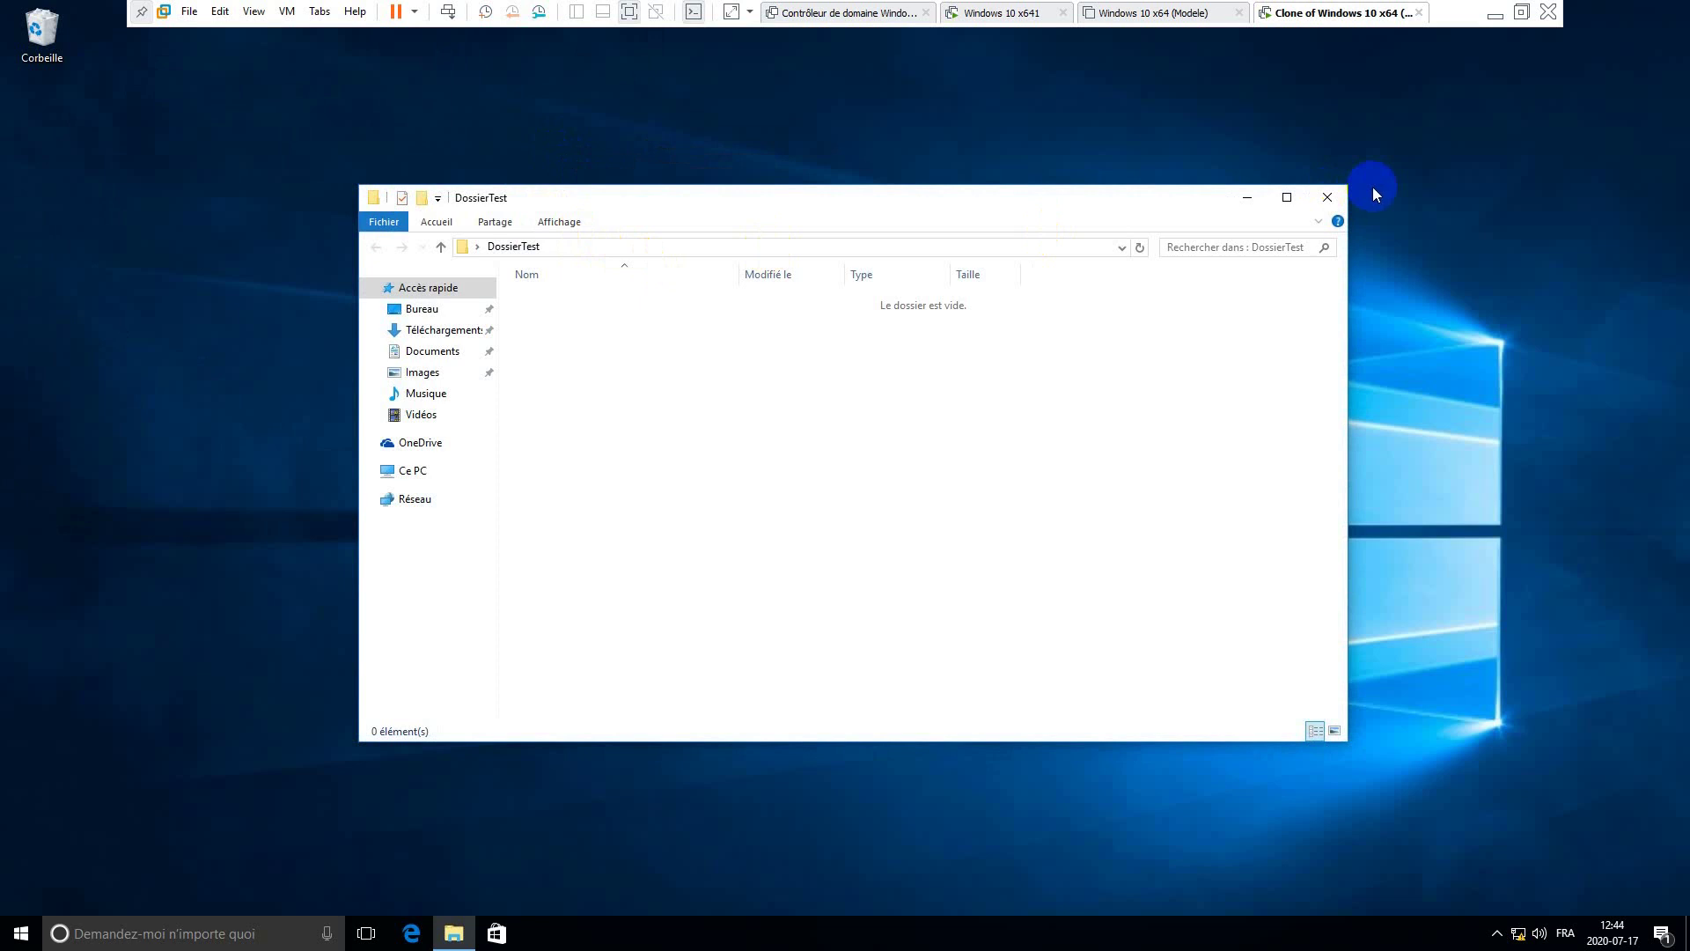
{"action": "left_click", "coordinate": [1317, 202]}
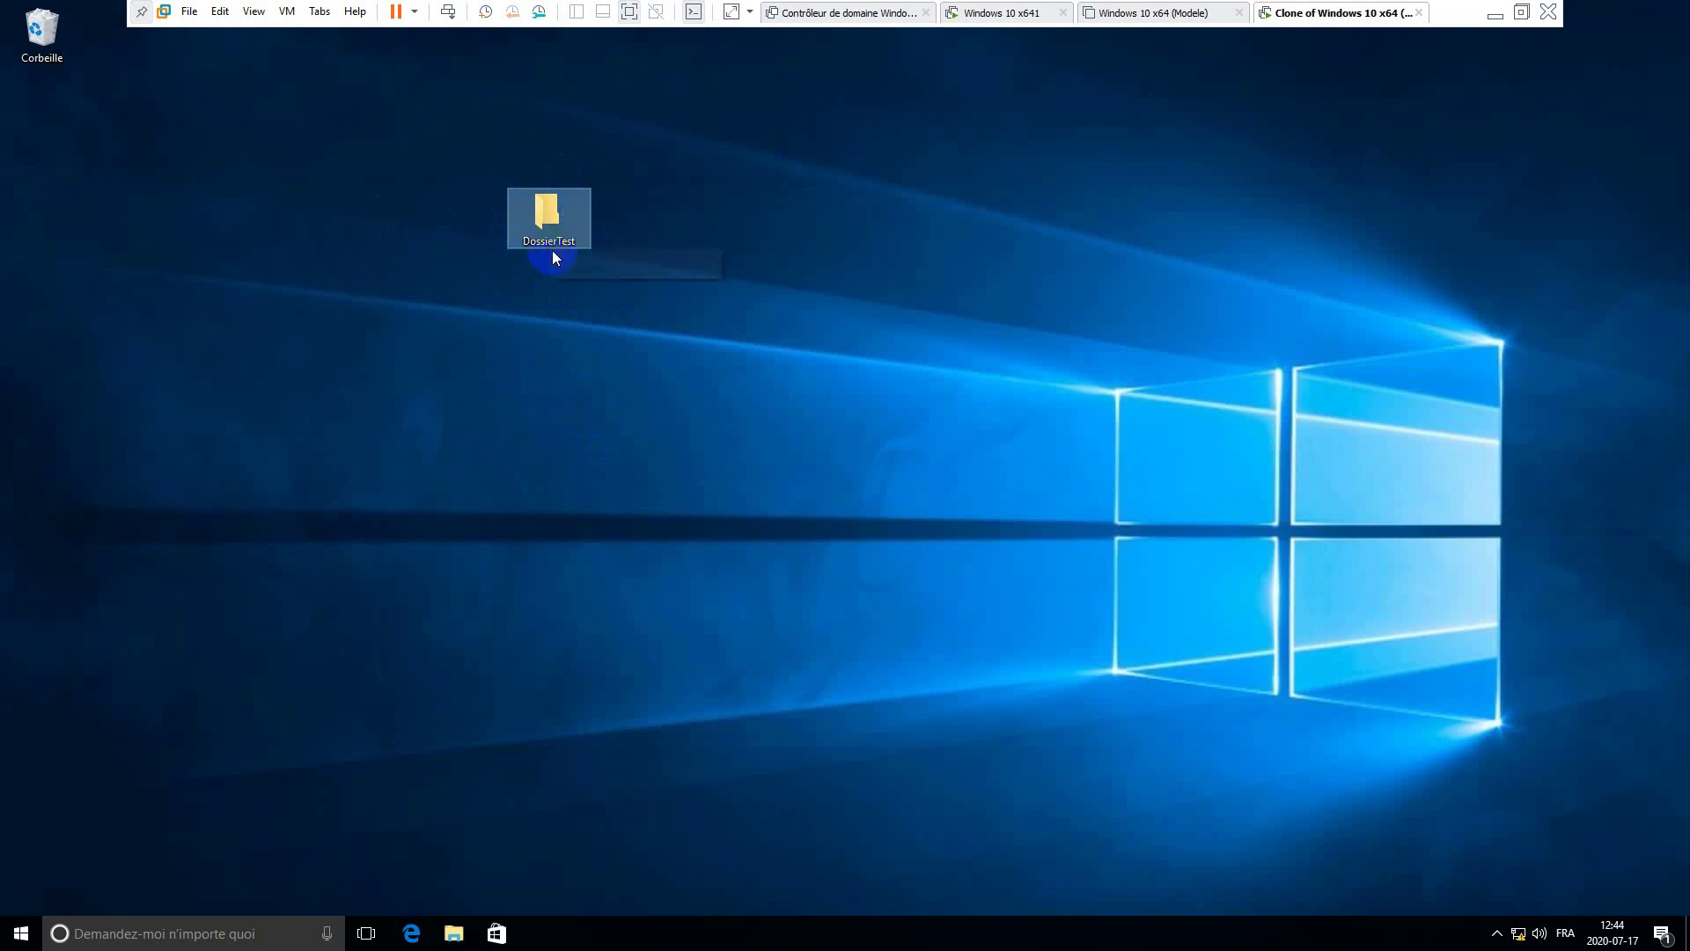
{"action": "left_click", "coordinate": [553, 457]}
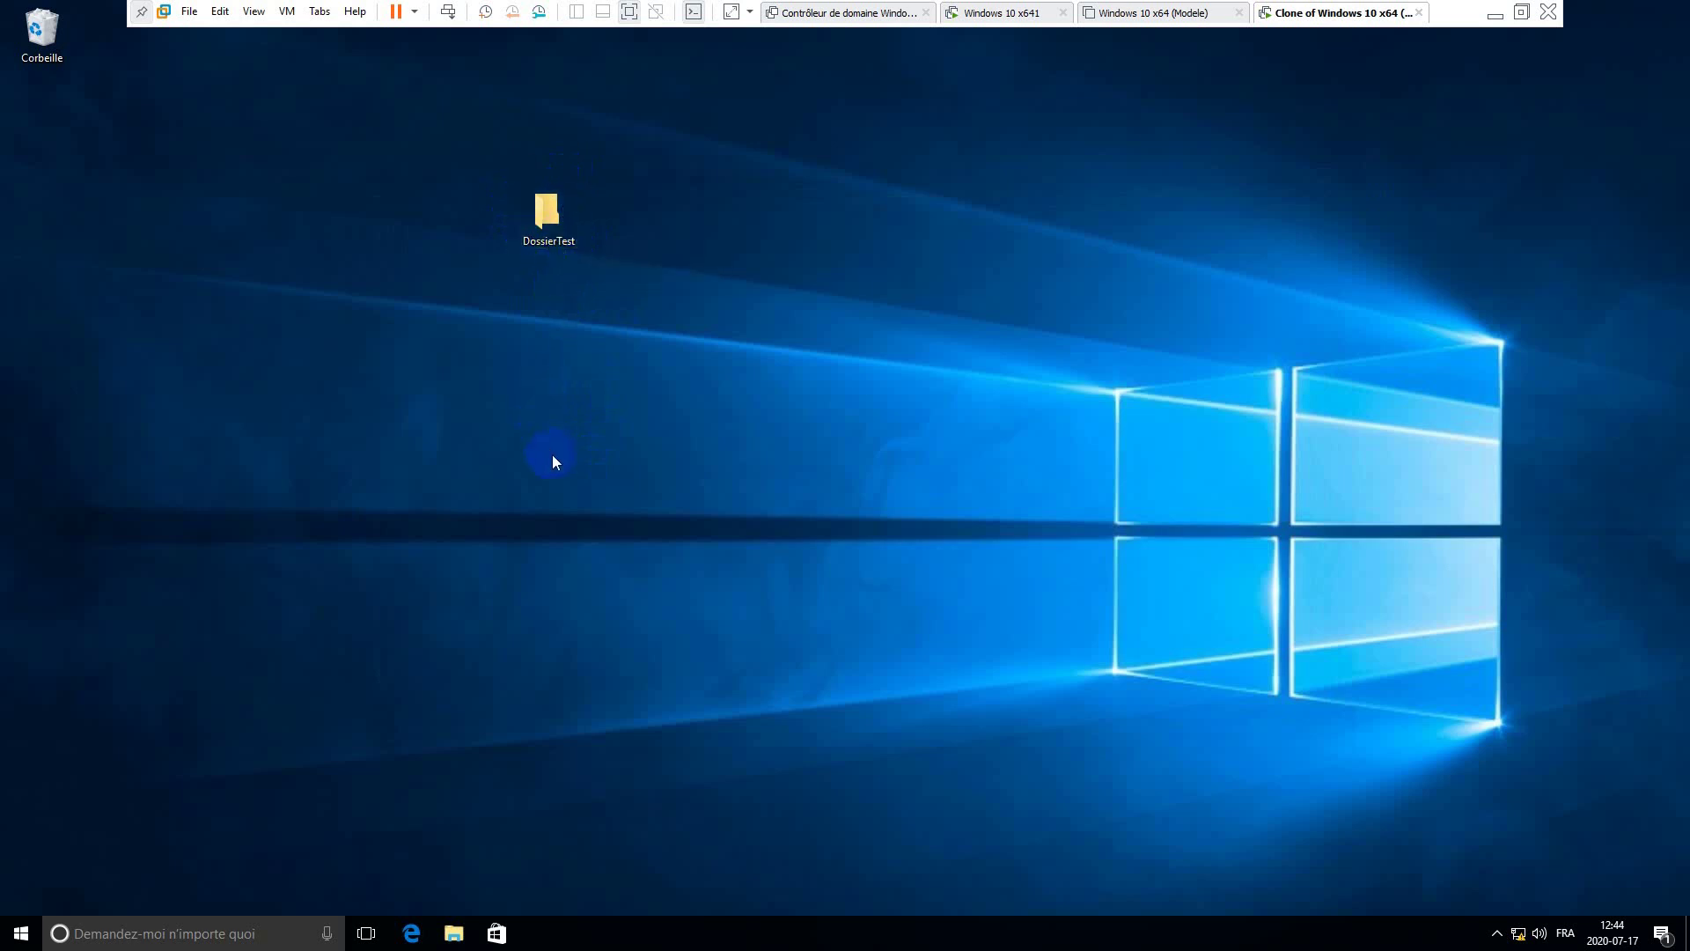
- Launch the local security policy console by running secpol.msc
{"action": "key", "text": "super+r"}
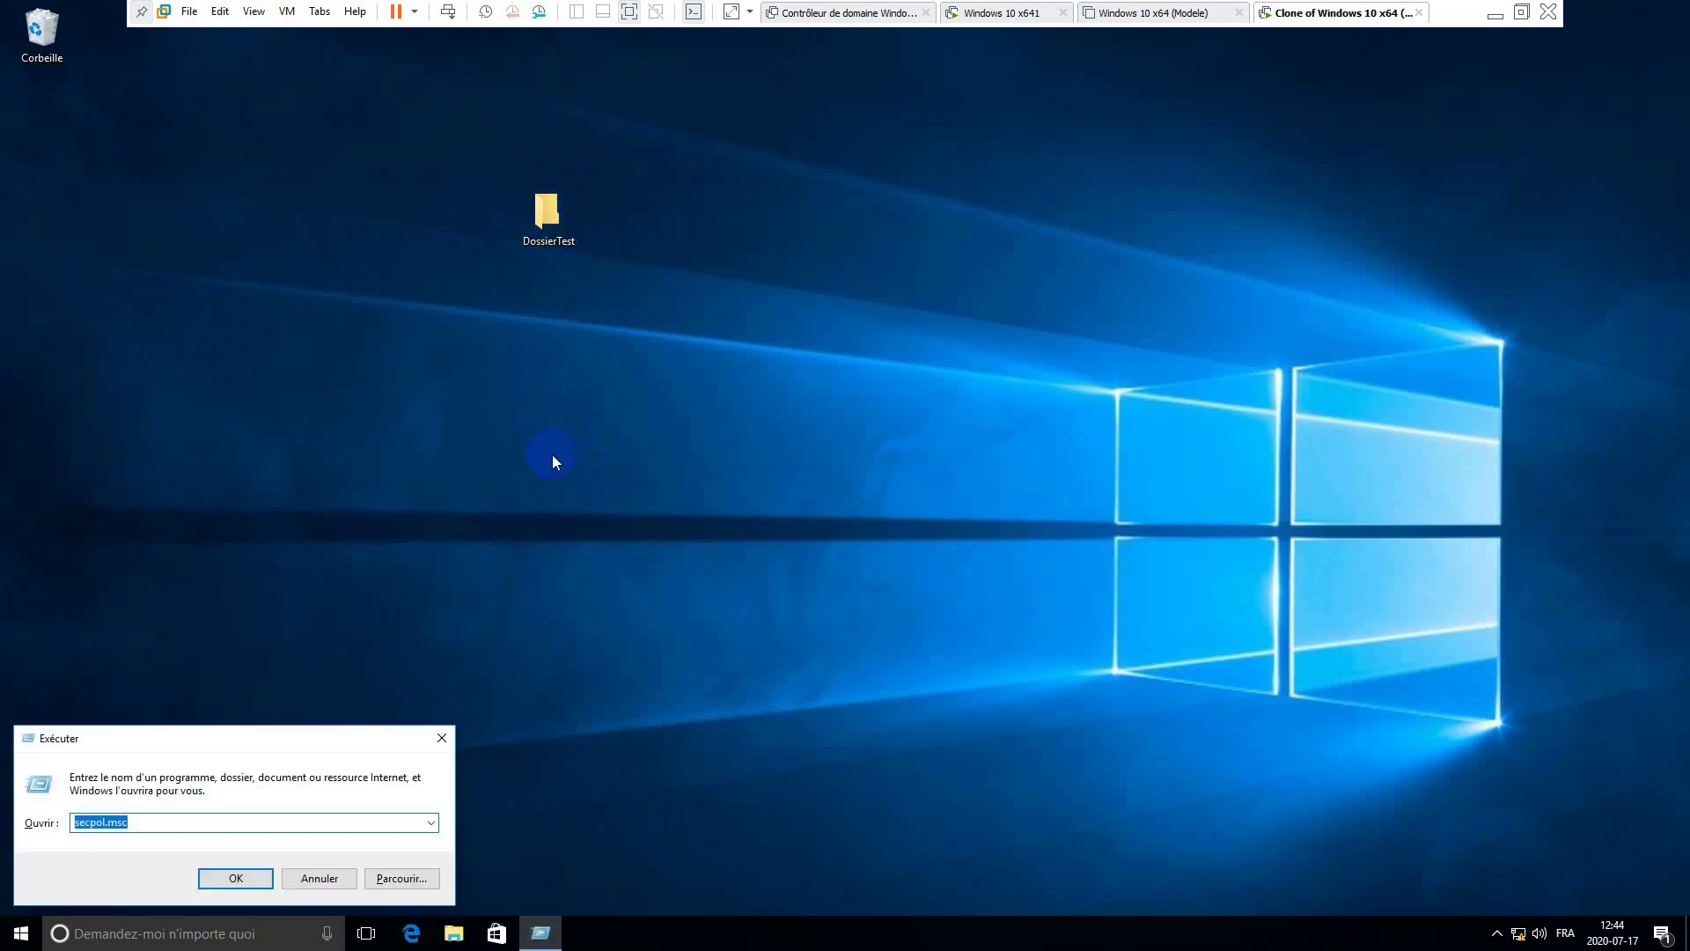
{"action": "type", "text": "sepol"}
{"action": "key", "text": "ctrl+a"}
{"action": "type", "text": "s"}
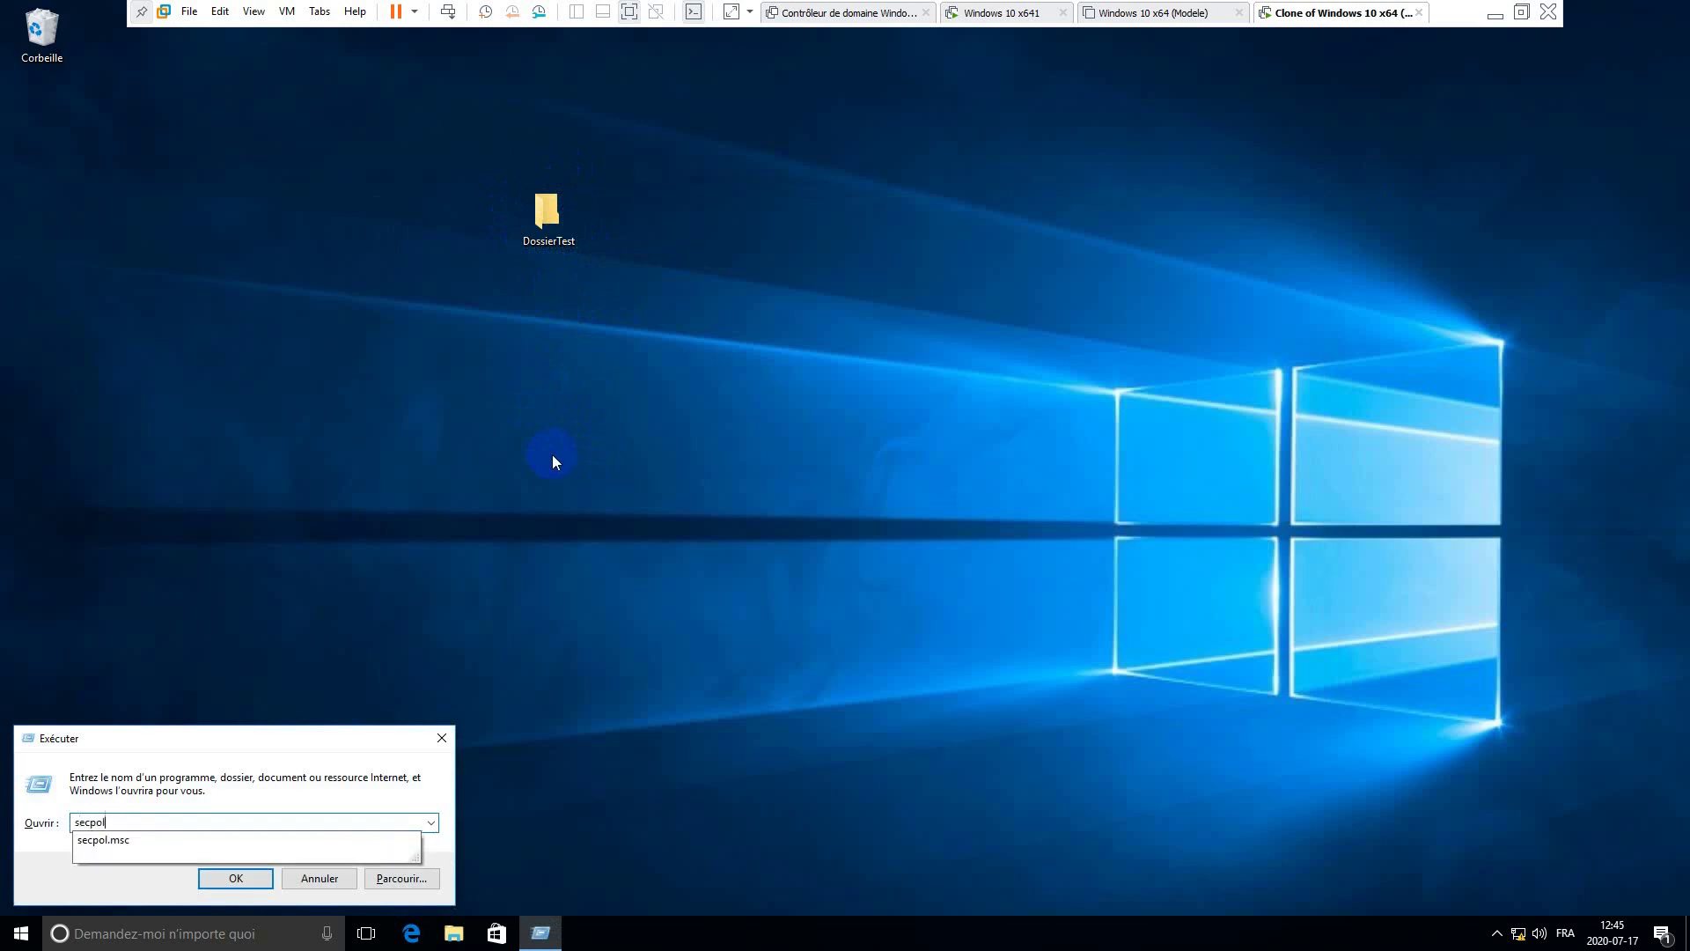
{"action": "type", "text": "ecpol.msc"}
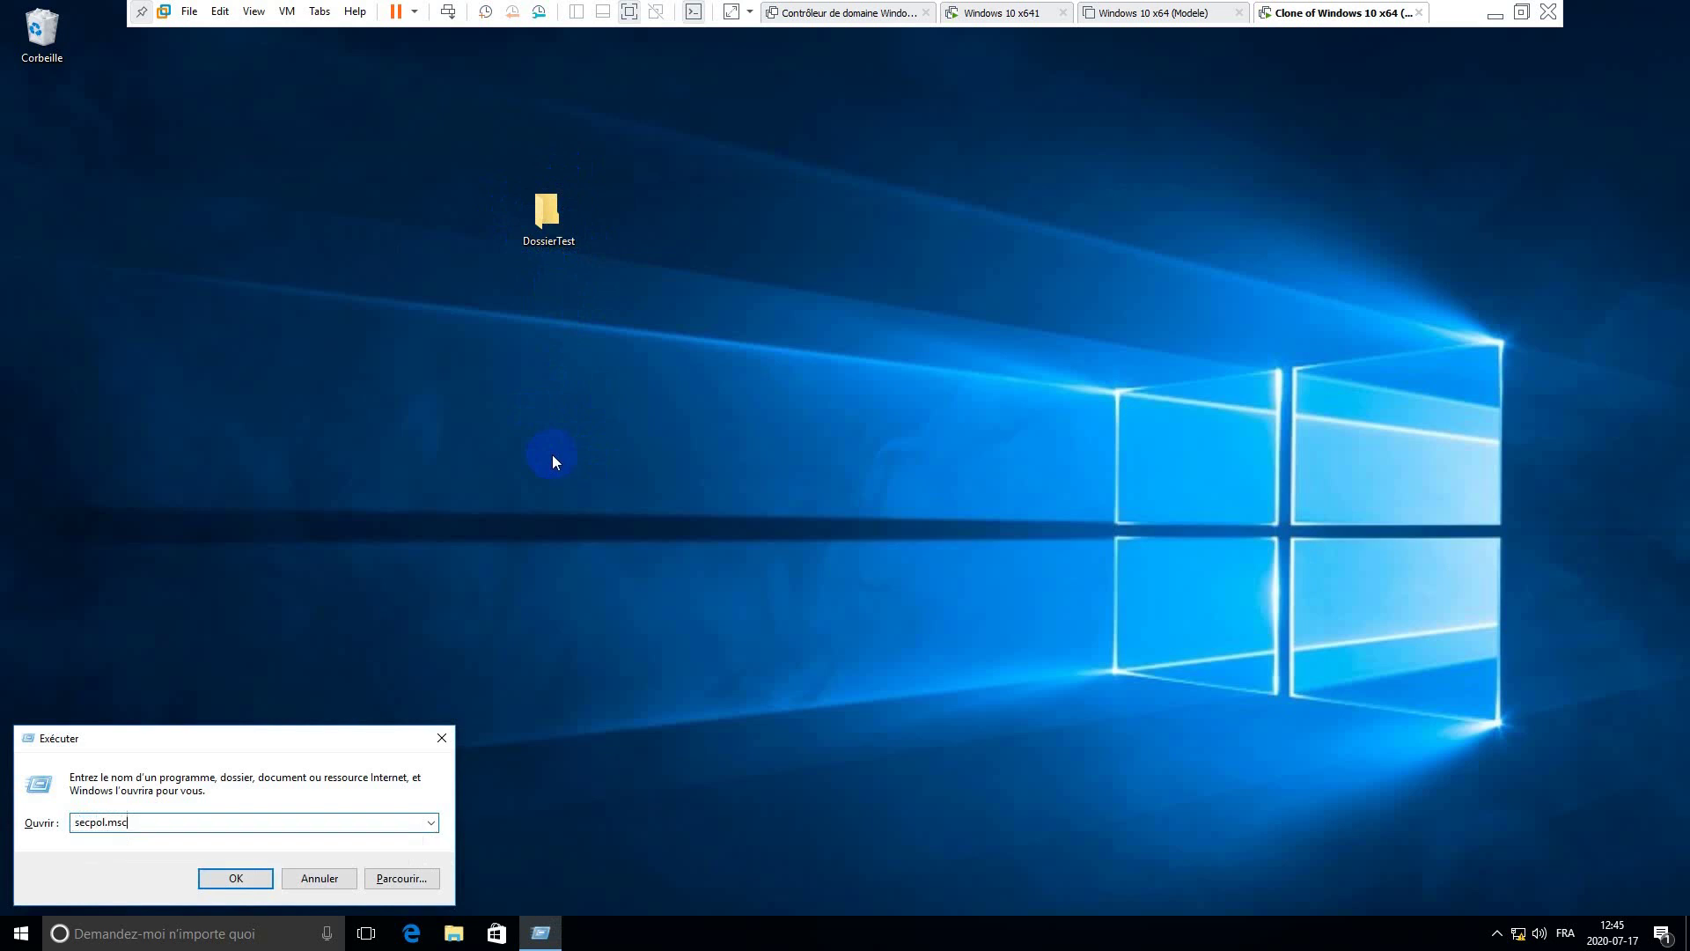
{"action": "key", "text": "Return"}
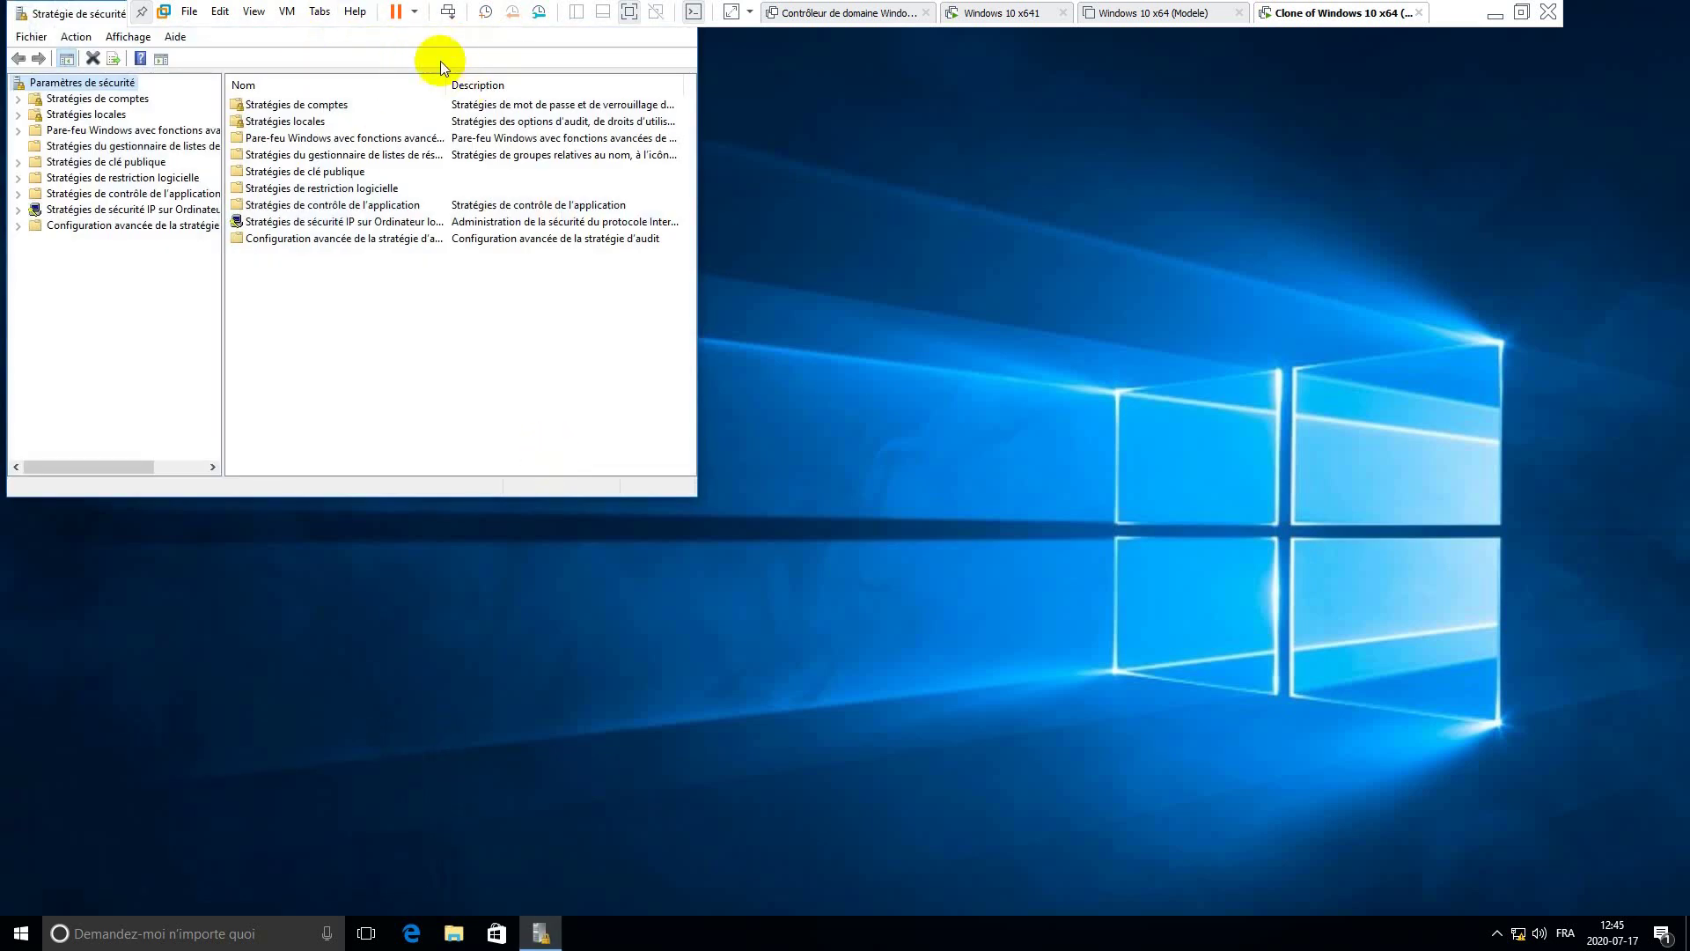
- In the local audit policy, enable both Réussite and Échec for "Auditer l'accès aux objets" and apply the change
{"action": "left_click", "coordinate": [74, 115]}
{"action": "left_click", "coordinate": [75, 116]}
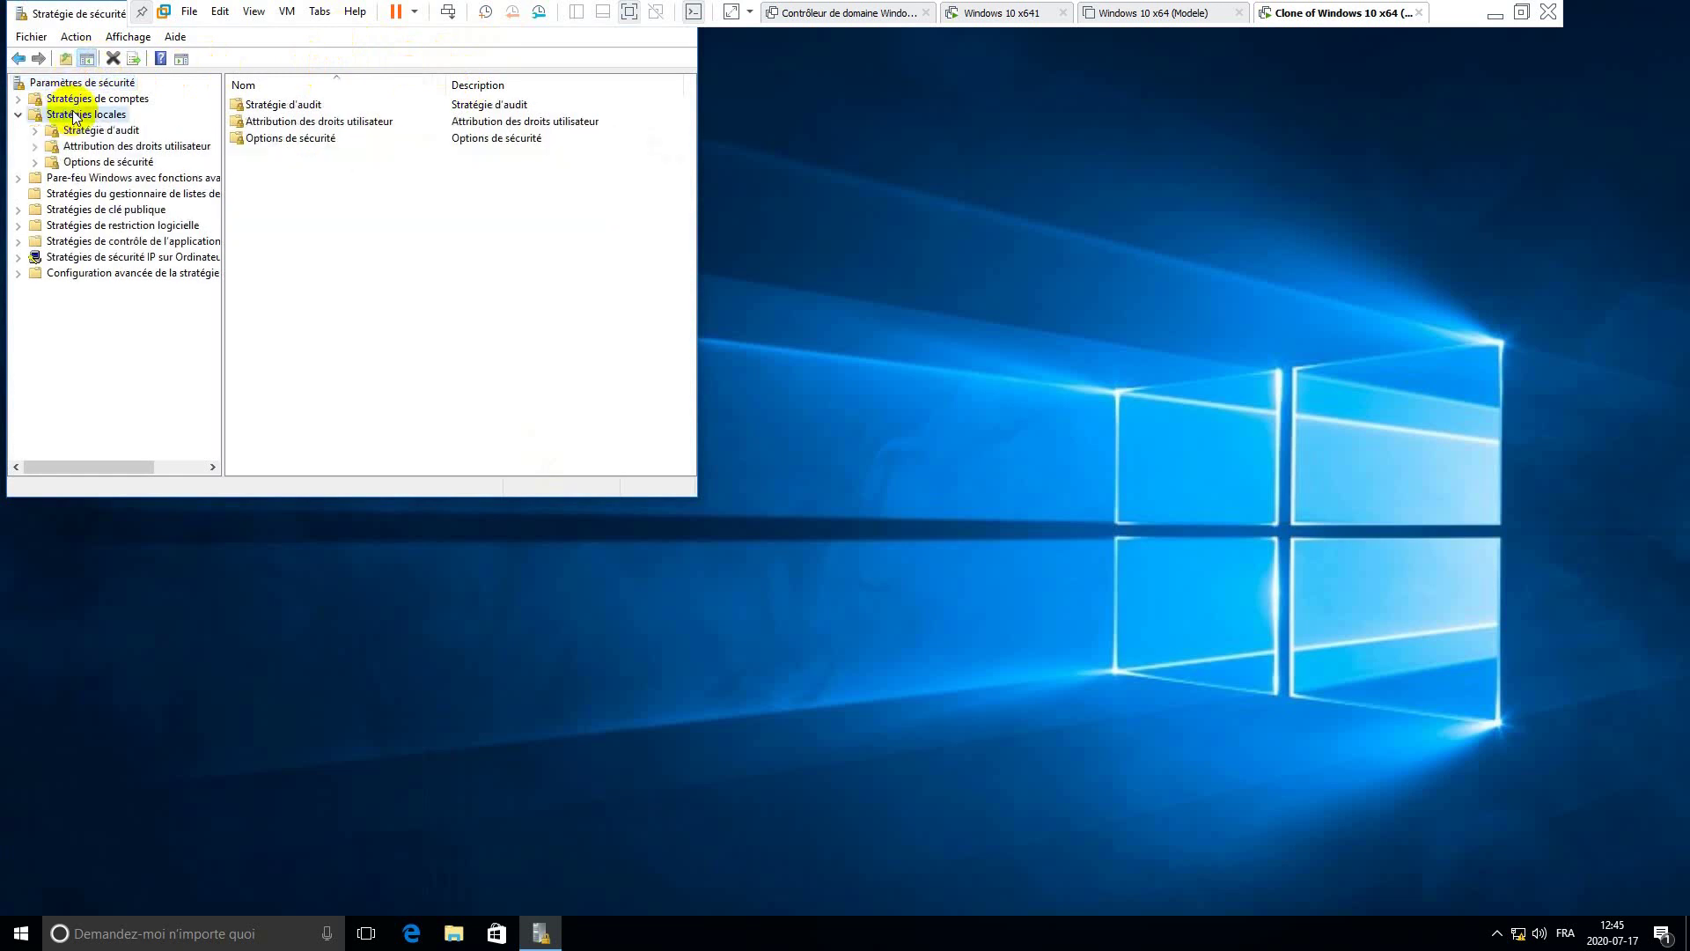
{"action": "double_click", "coordinate": [282, 104]}
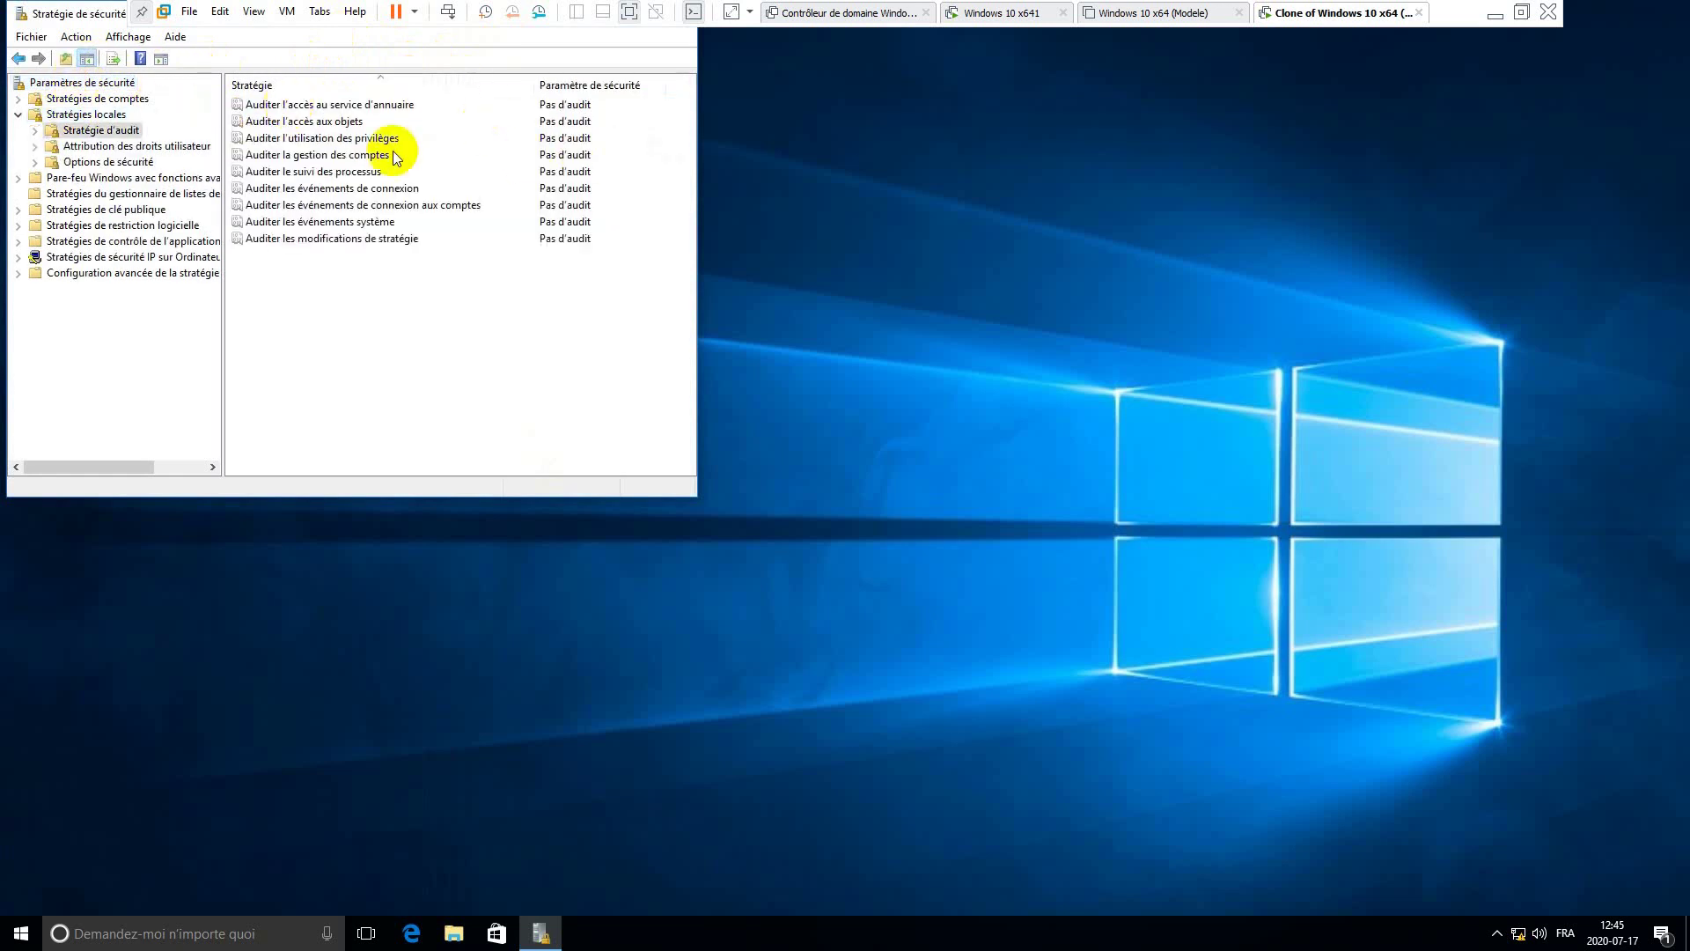
{"action": "double_click", "coordinate": [333, 121]}
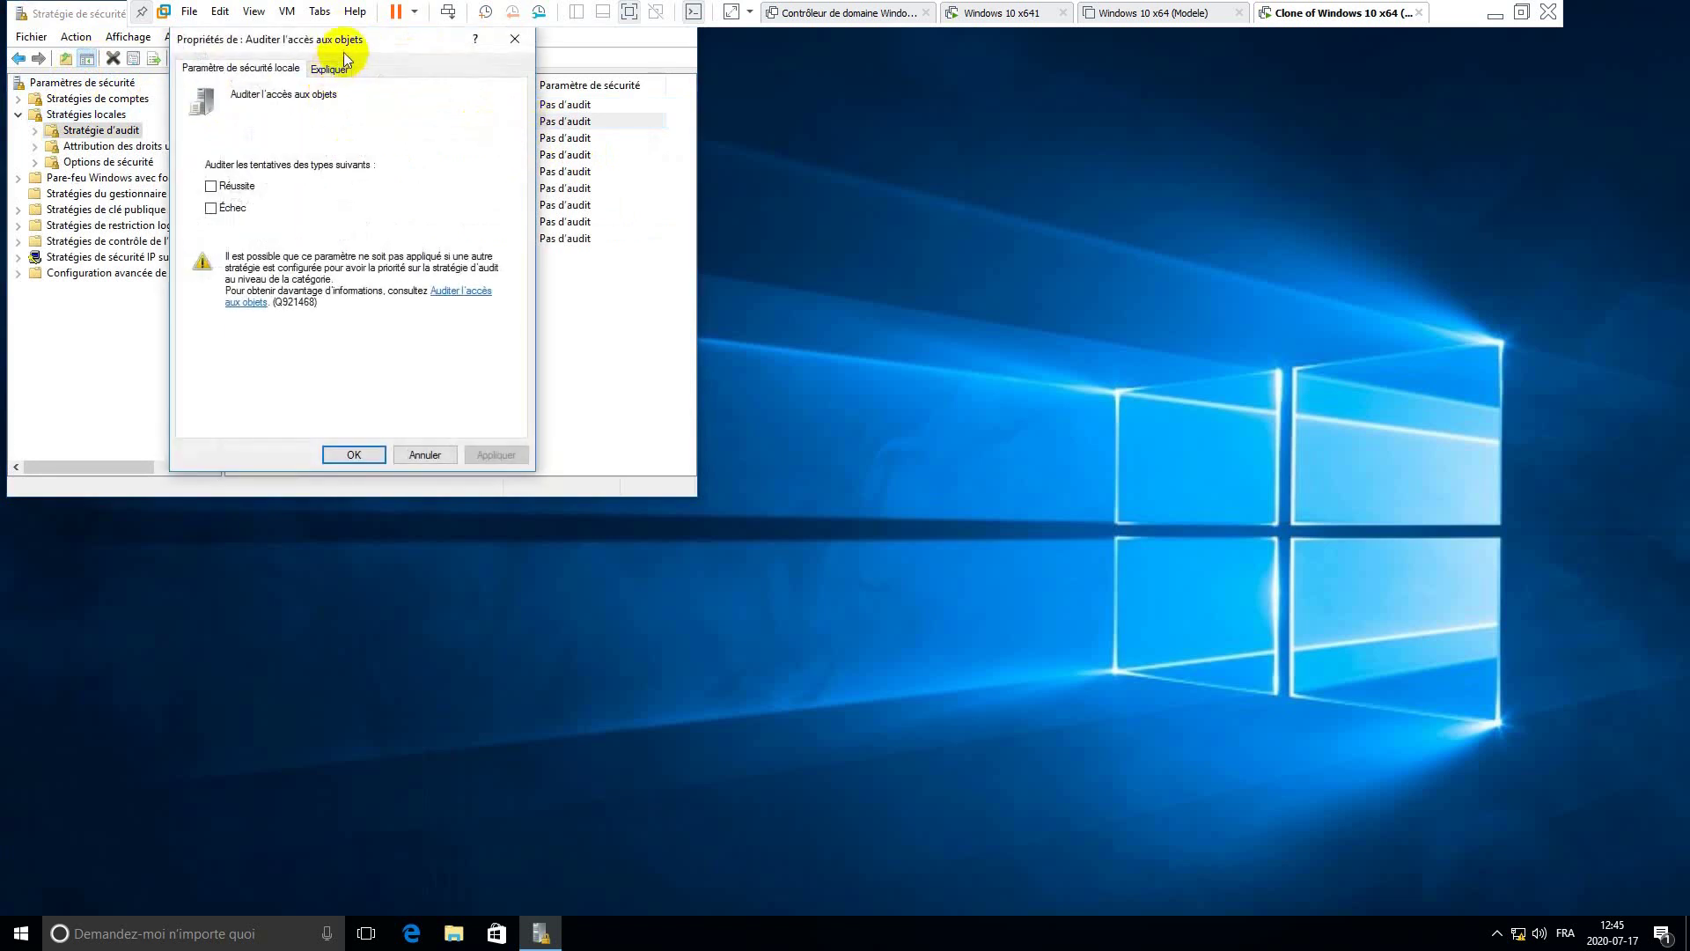
{"action": "left_click_drag", "start_coordinate": [332, 39], "coordinate": [652, 187]}
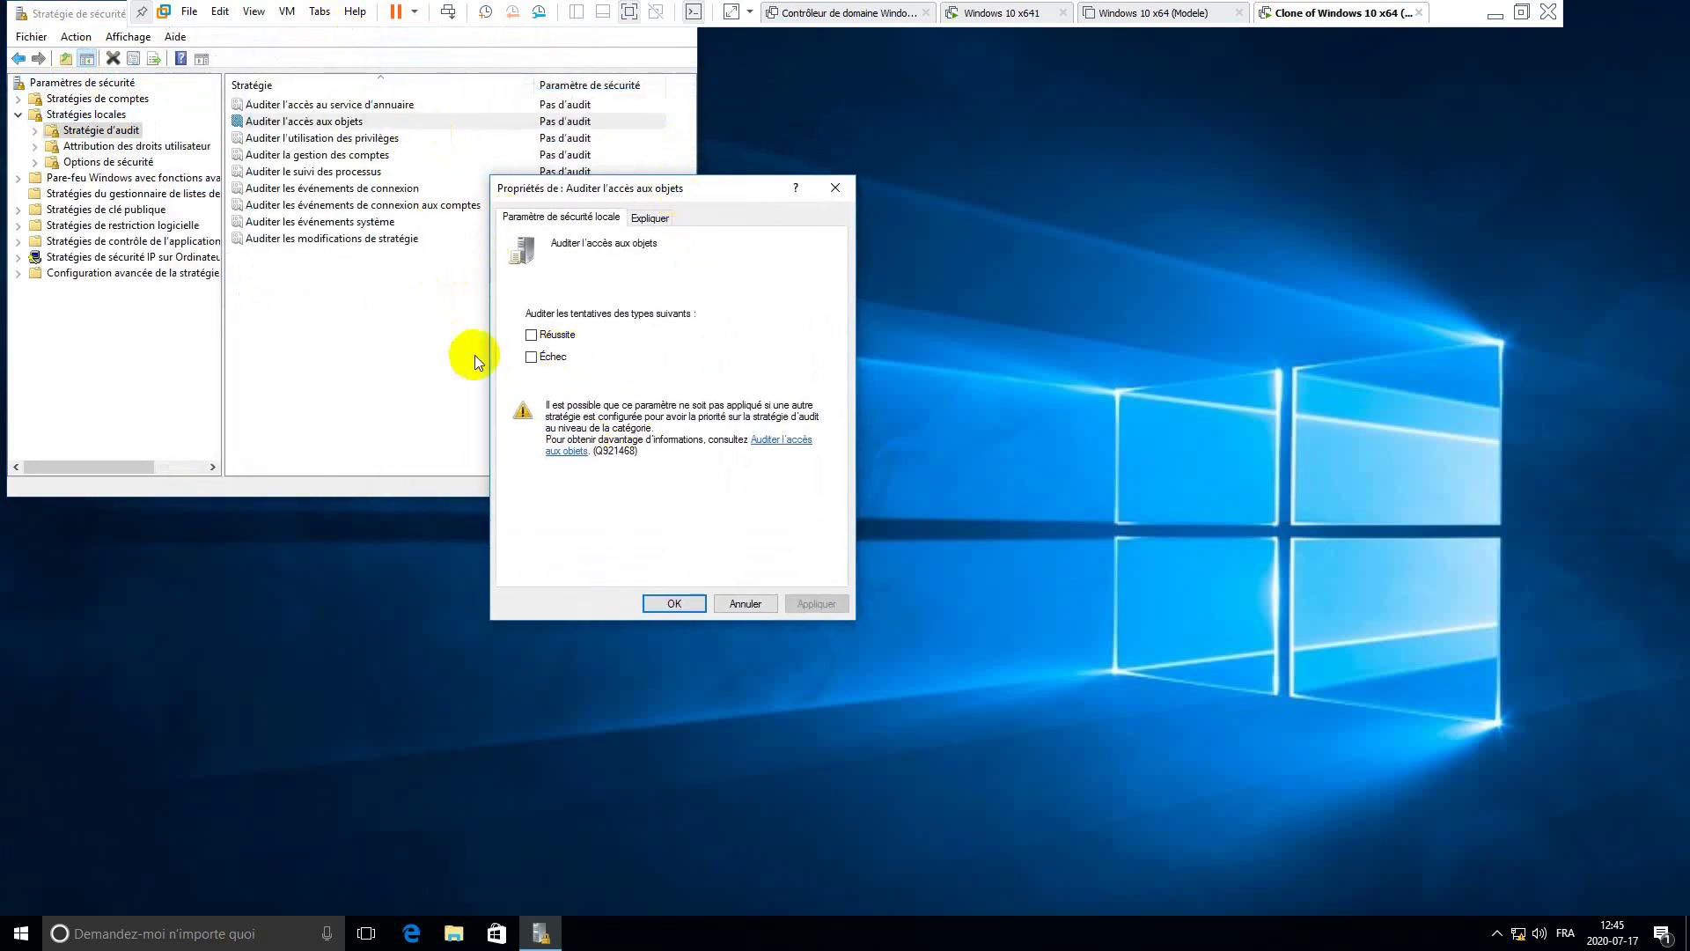
{"action": "left_click", "coordinate": [532, 335]}
{"action": "left_click", "coordinate": [531, 357]}
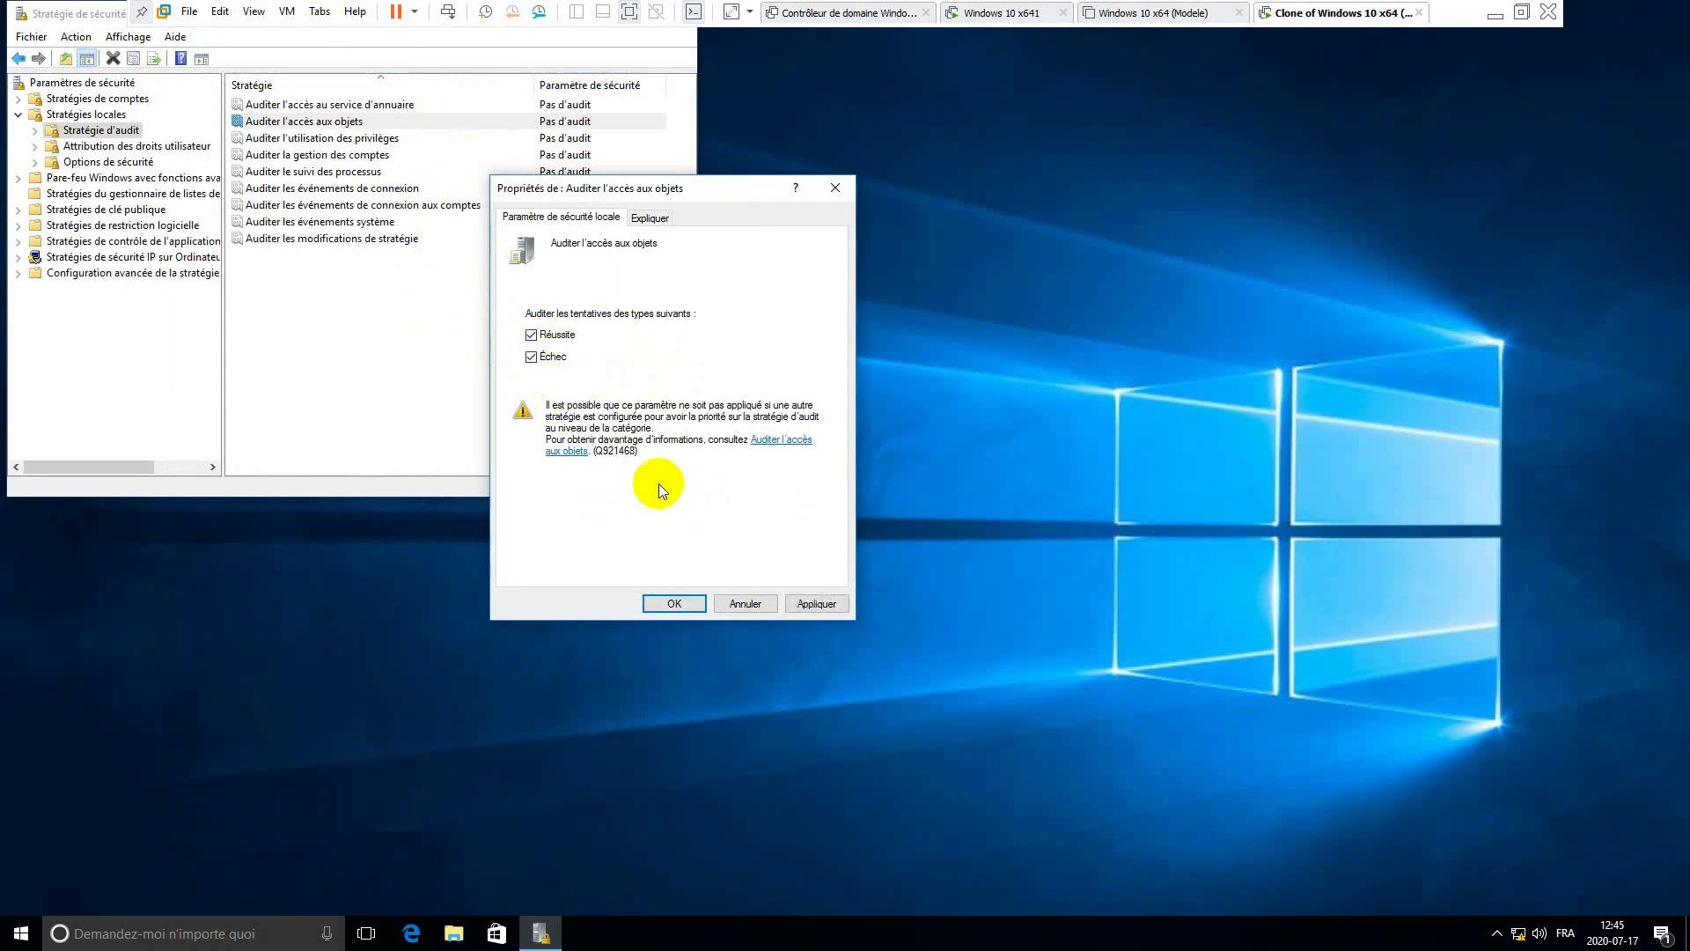
{"action": "left_click", "coordinate": [815, 604]}
{"action": "left_click", "coordinate": [738, 603]}
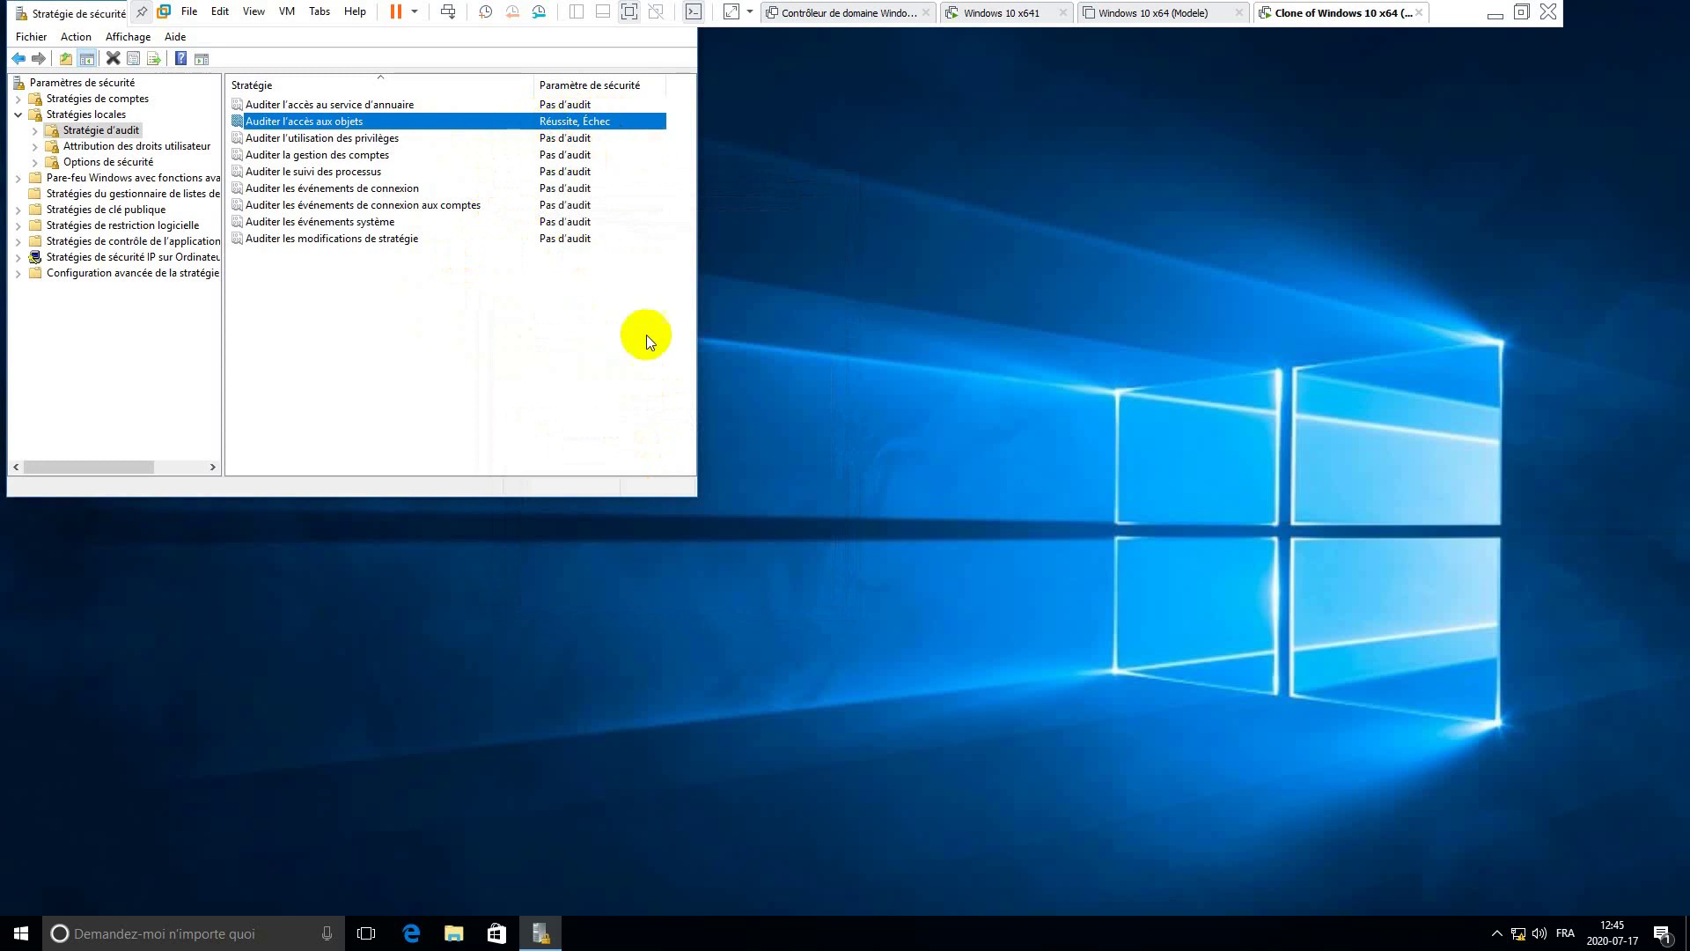
- Close the local security policy console and return to the desktop
{"action": "left_click", "coordinate": [760, 353]}
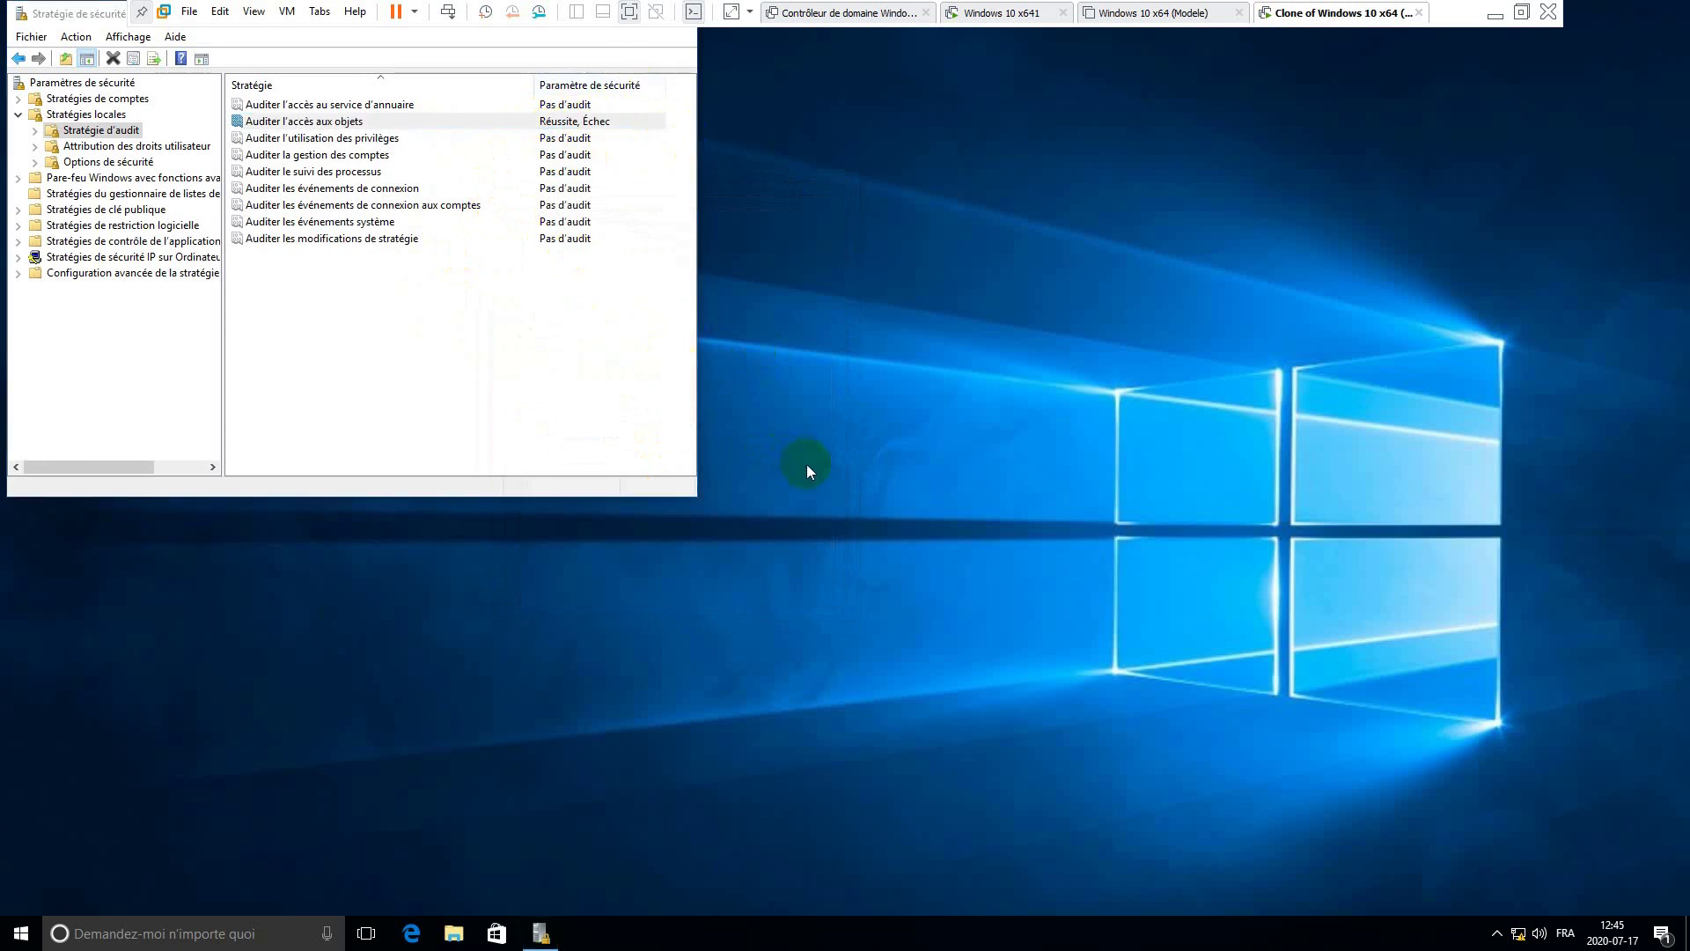
{"action": "key", "text": "alt+F4"}
{"action": "left_click", "coordinate": [958, 431]}
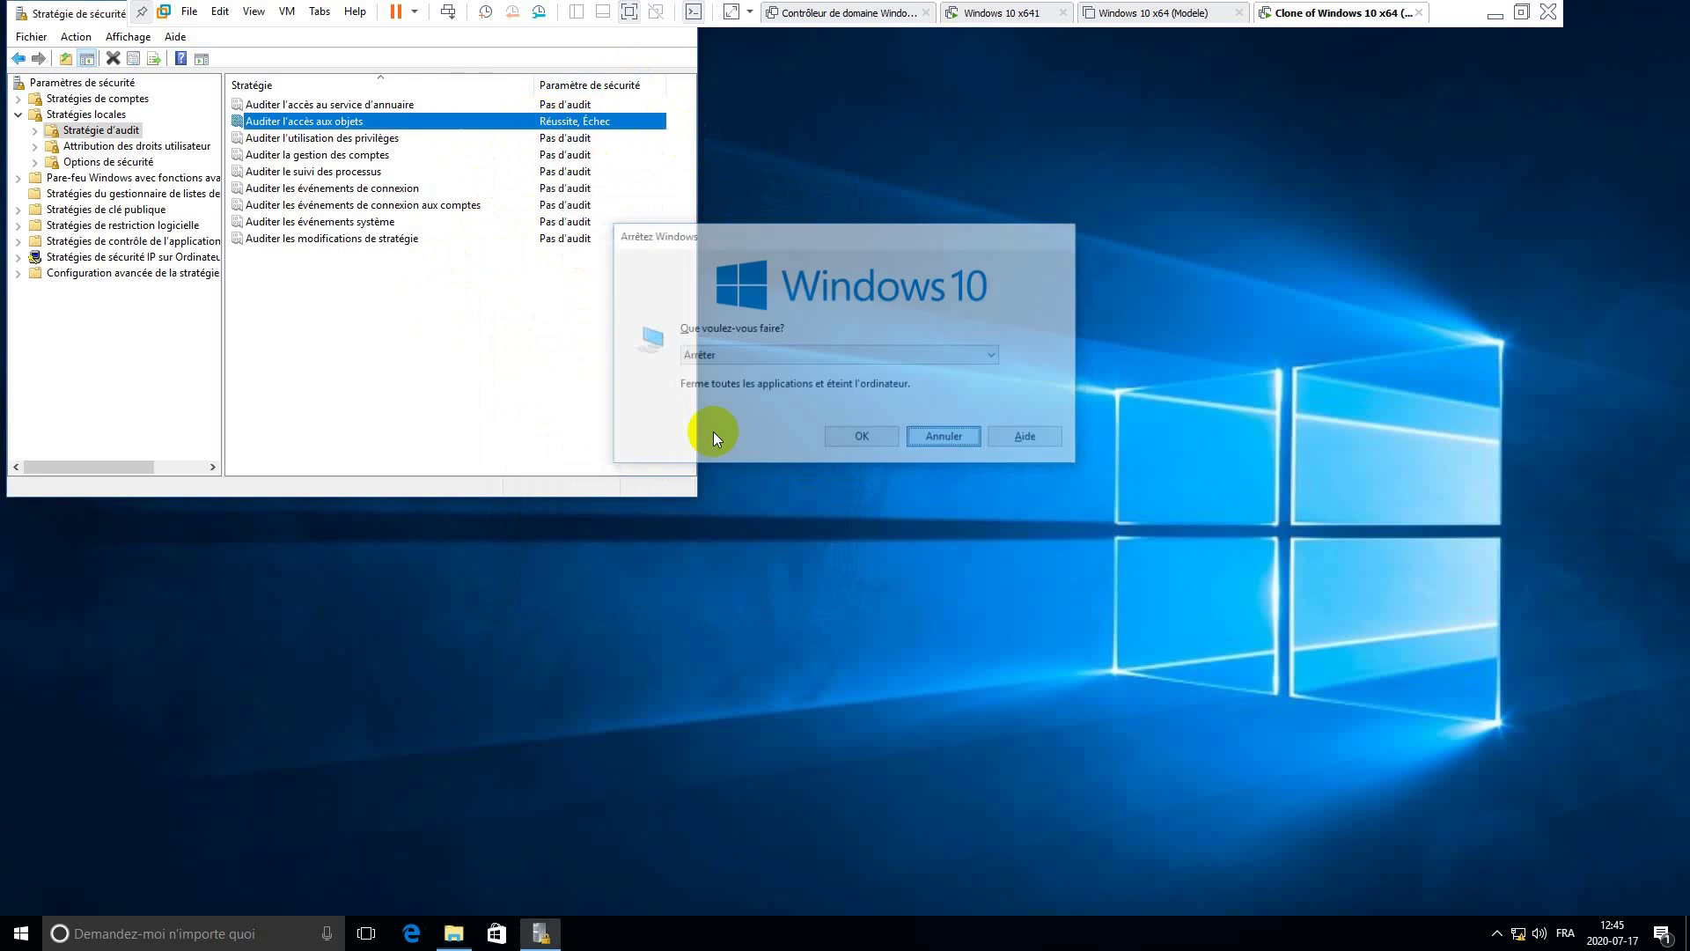
{"action": "key", "text": "alt+F4"}
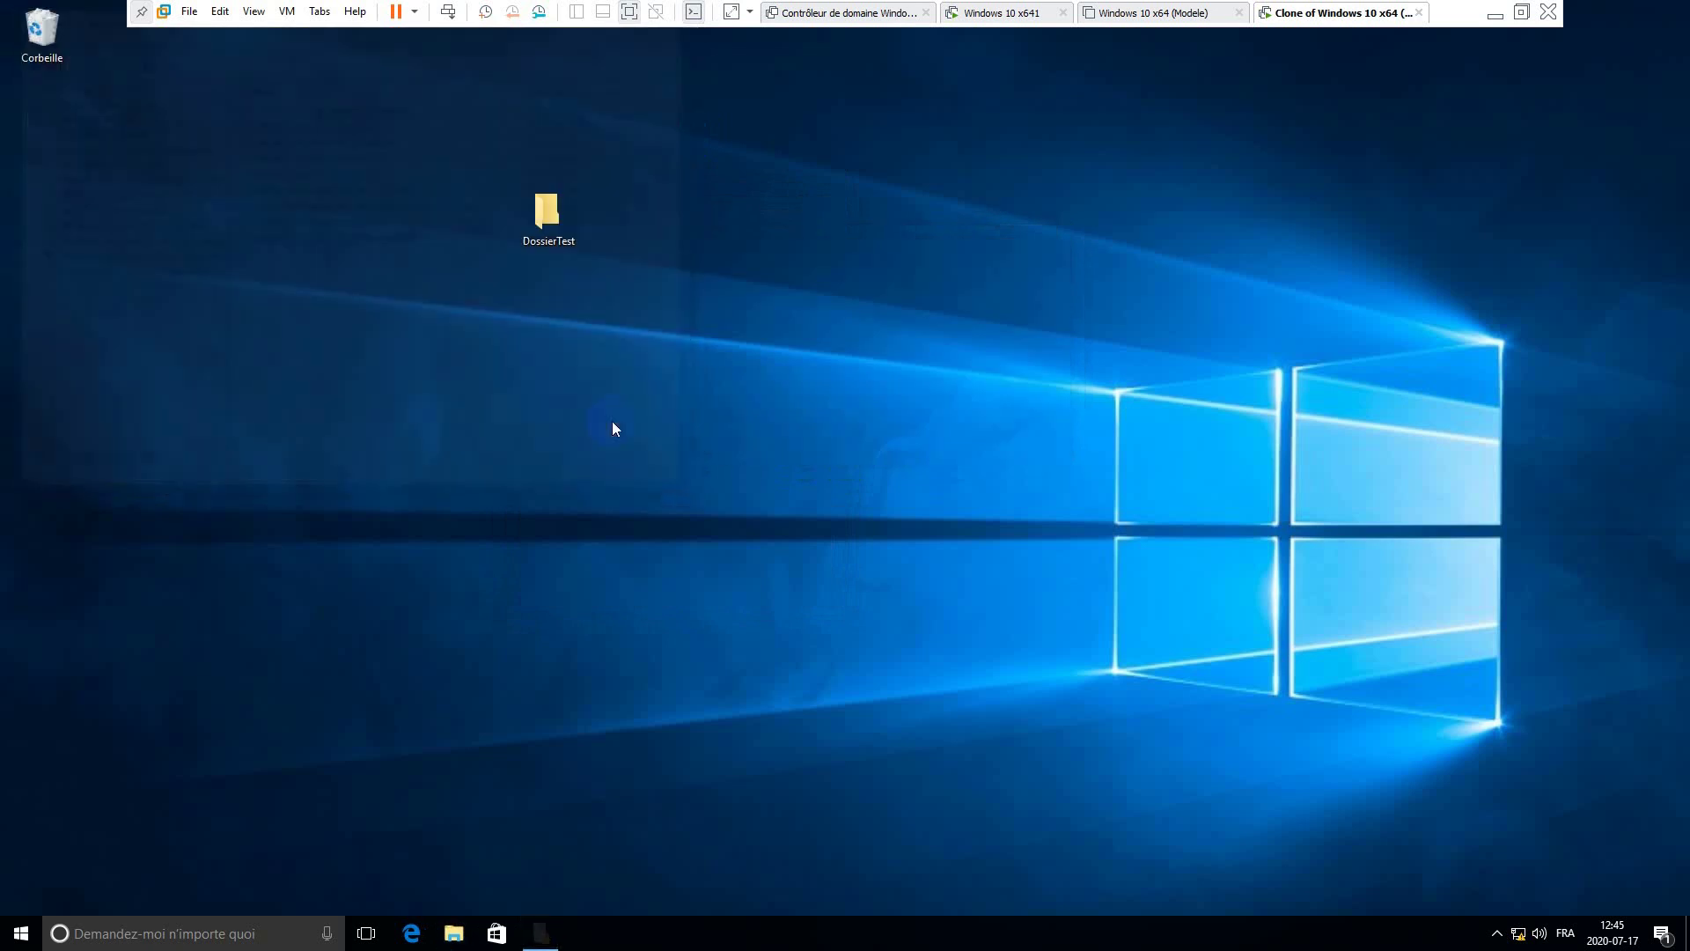
- Display the audit entries in the advanced security settings of the DossierTest folder, continuing with administrator rights
{"action": "left_click", "coordinate": [540, 227]}
{"action": "right_click", "coordinate": [540, 227]}
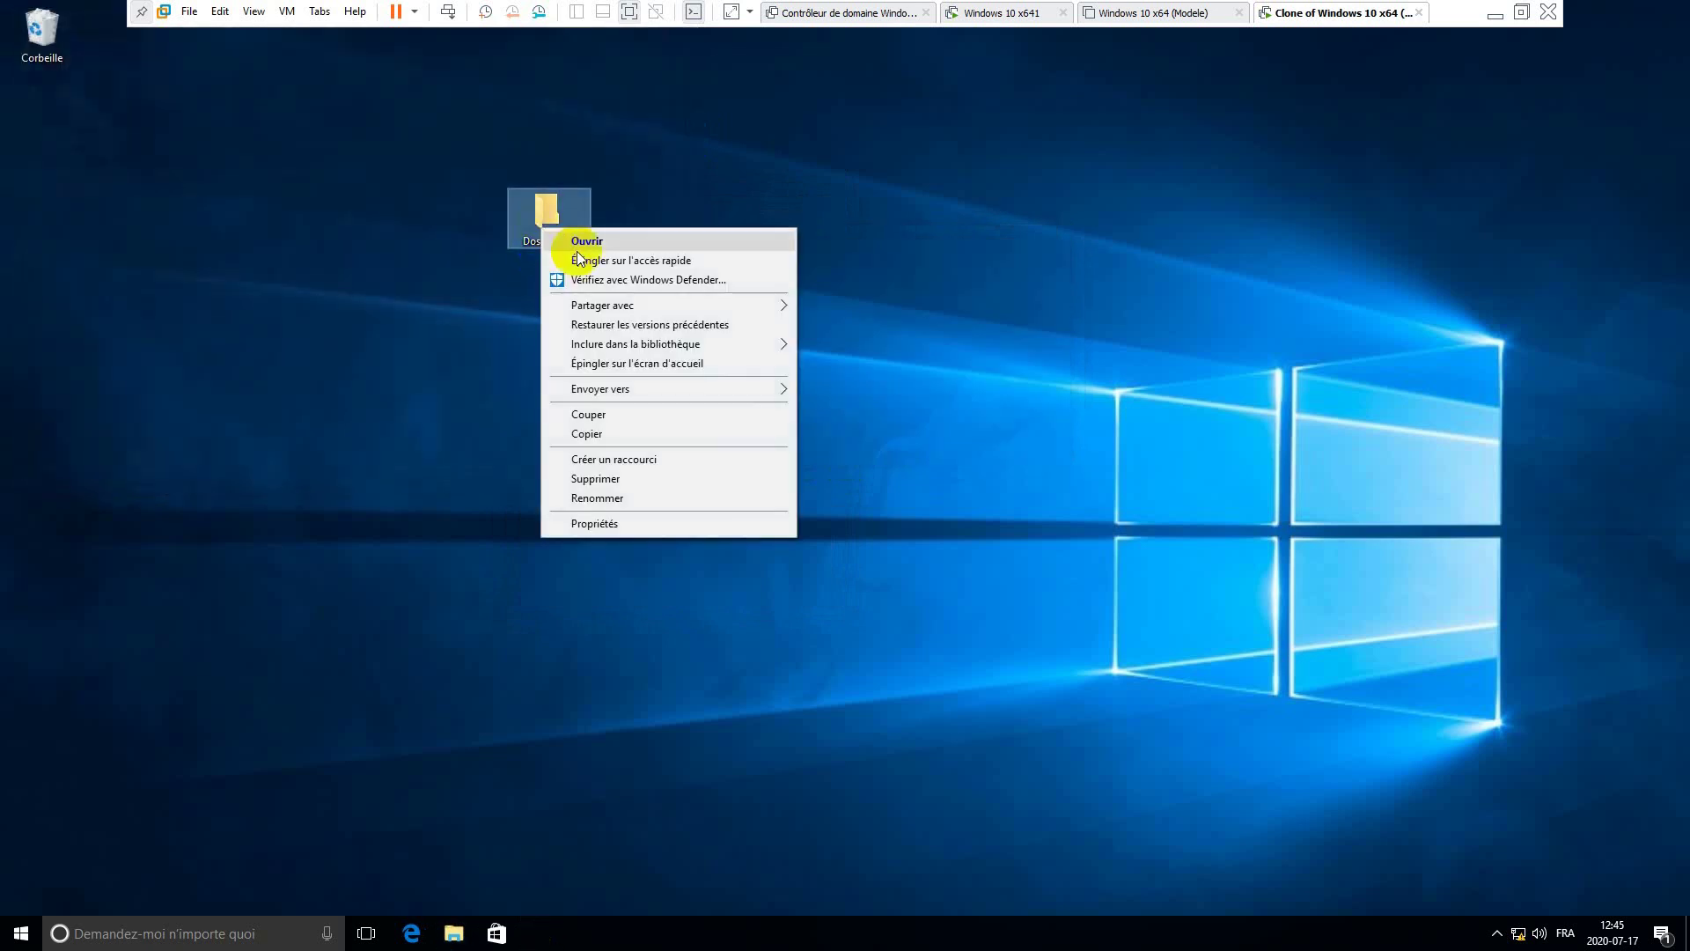
{"action": "left_click", "coordinate": [641, 519]}
{"action": "left_click_drag", "start_coordinate": [743, 246], "coordinate": [950, 126]}
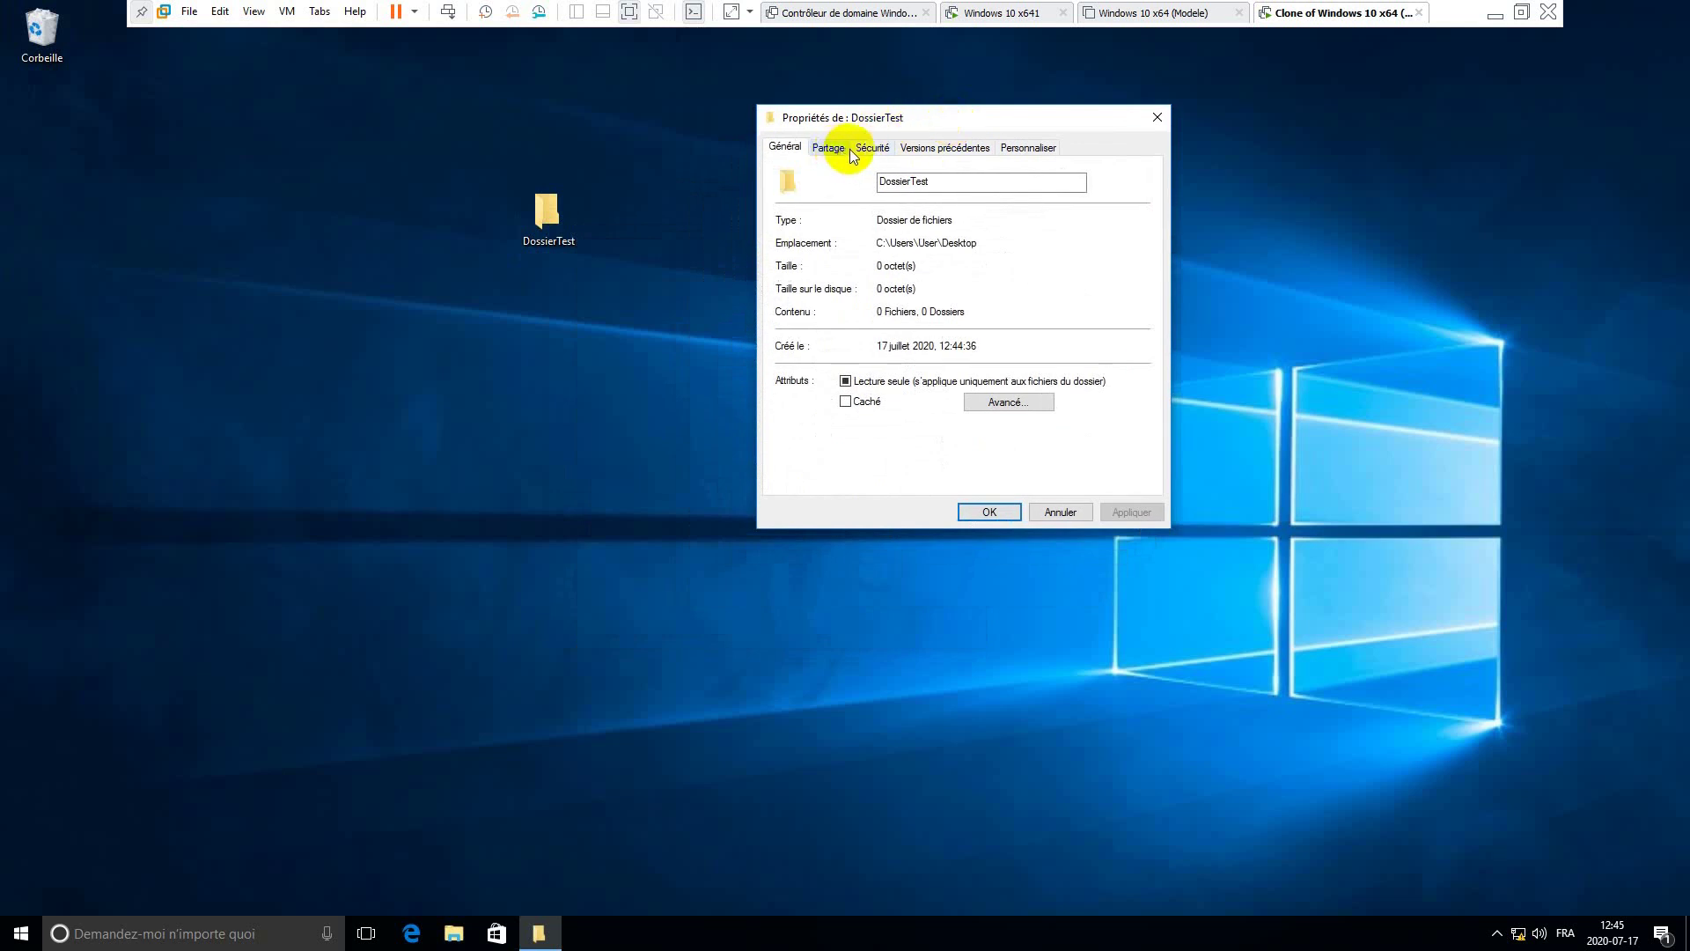
{"action": "left_click", "coordinate": [871, 148]}
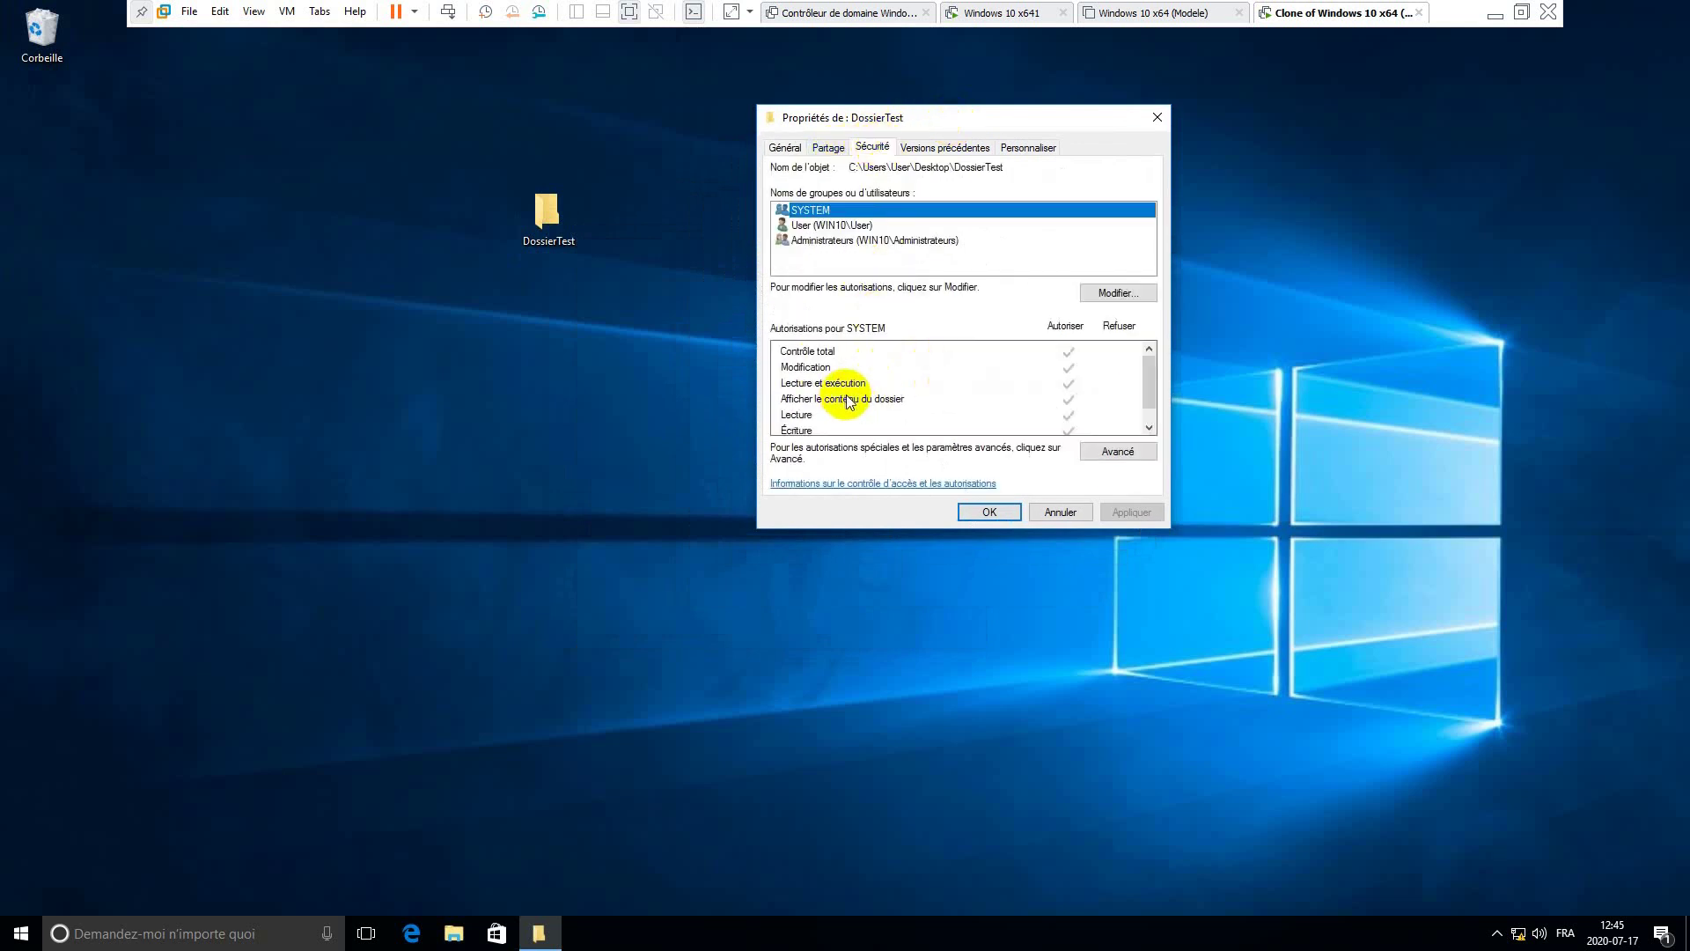
{"action": "left_click", "coordinate": [1111, 453]}
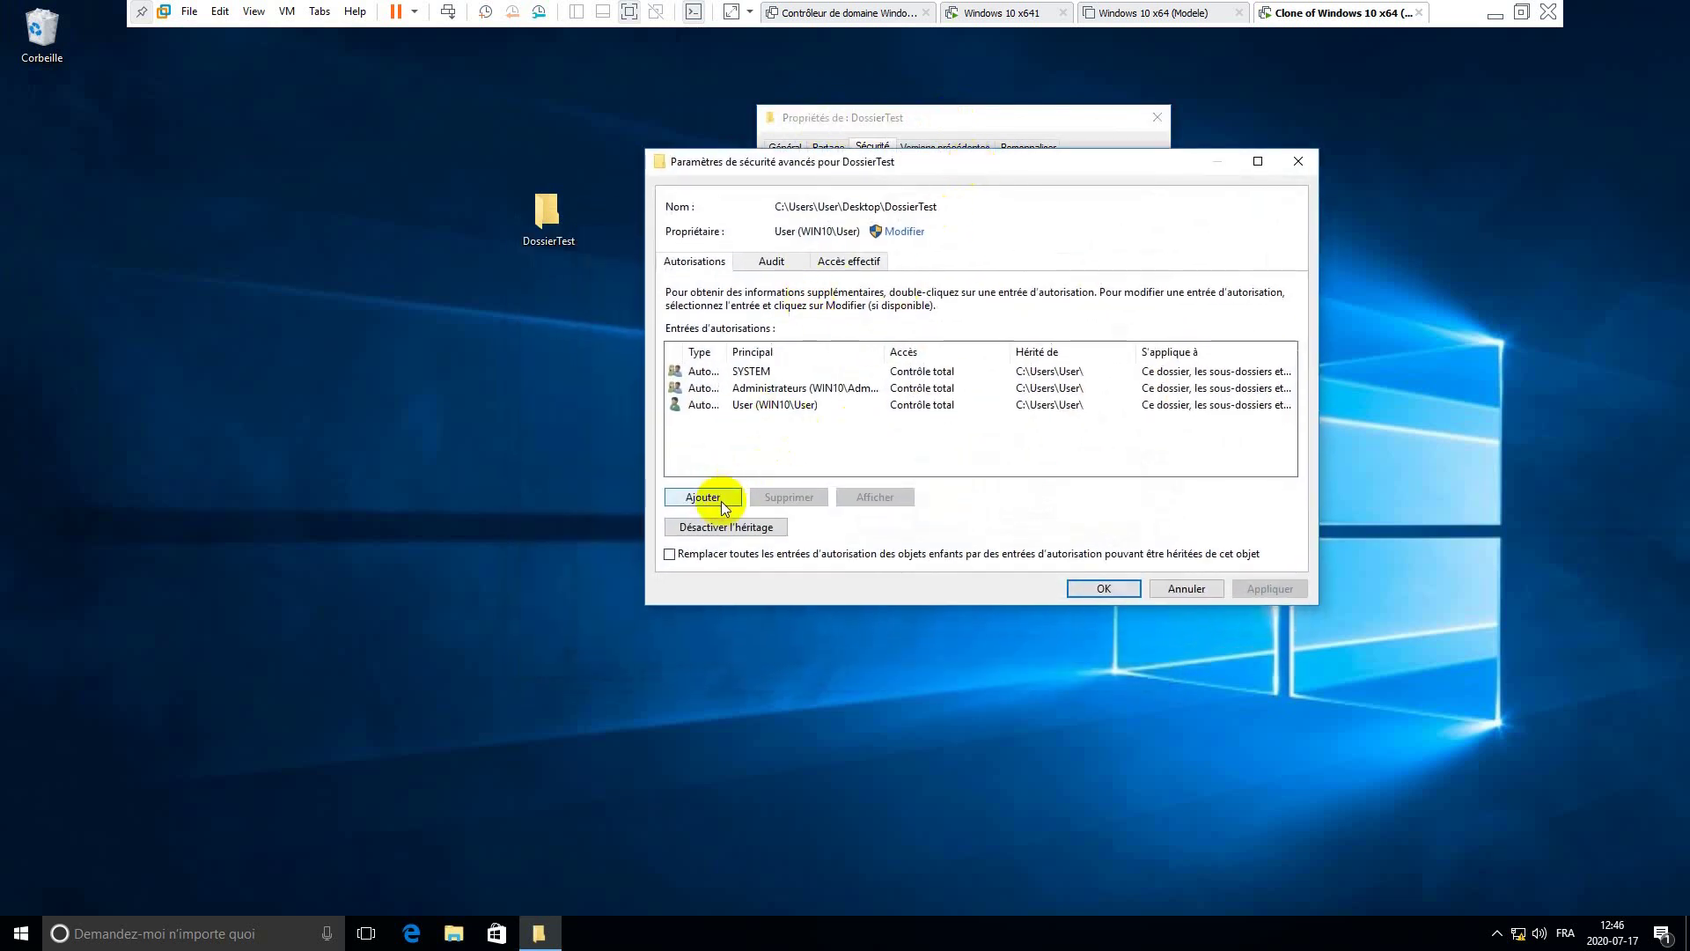
{"action": "left_click", "coordinate": [770, 261]}
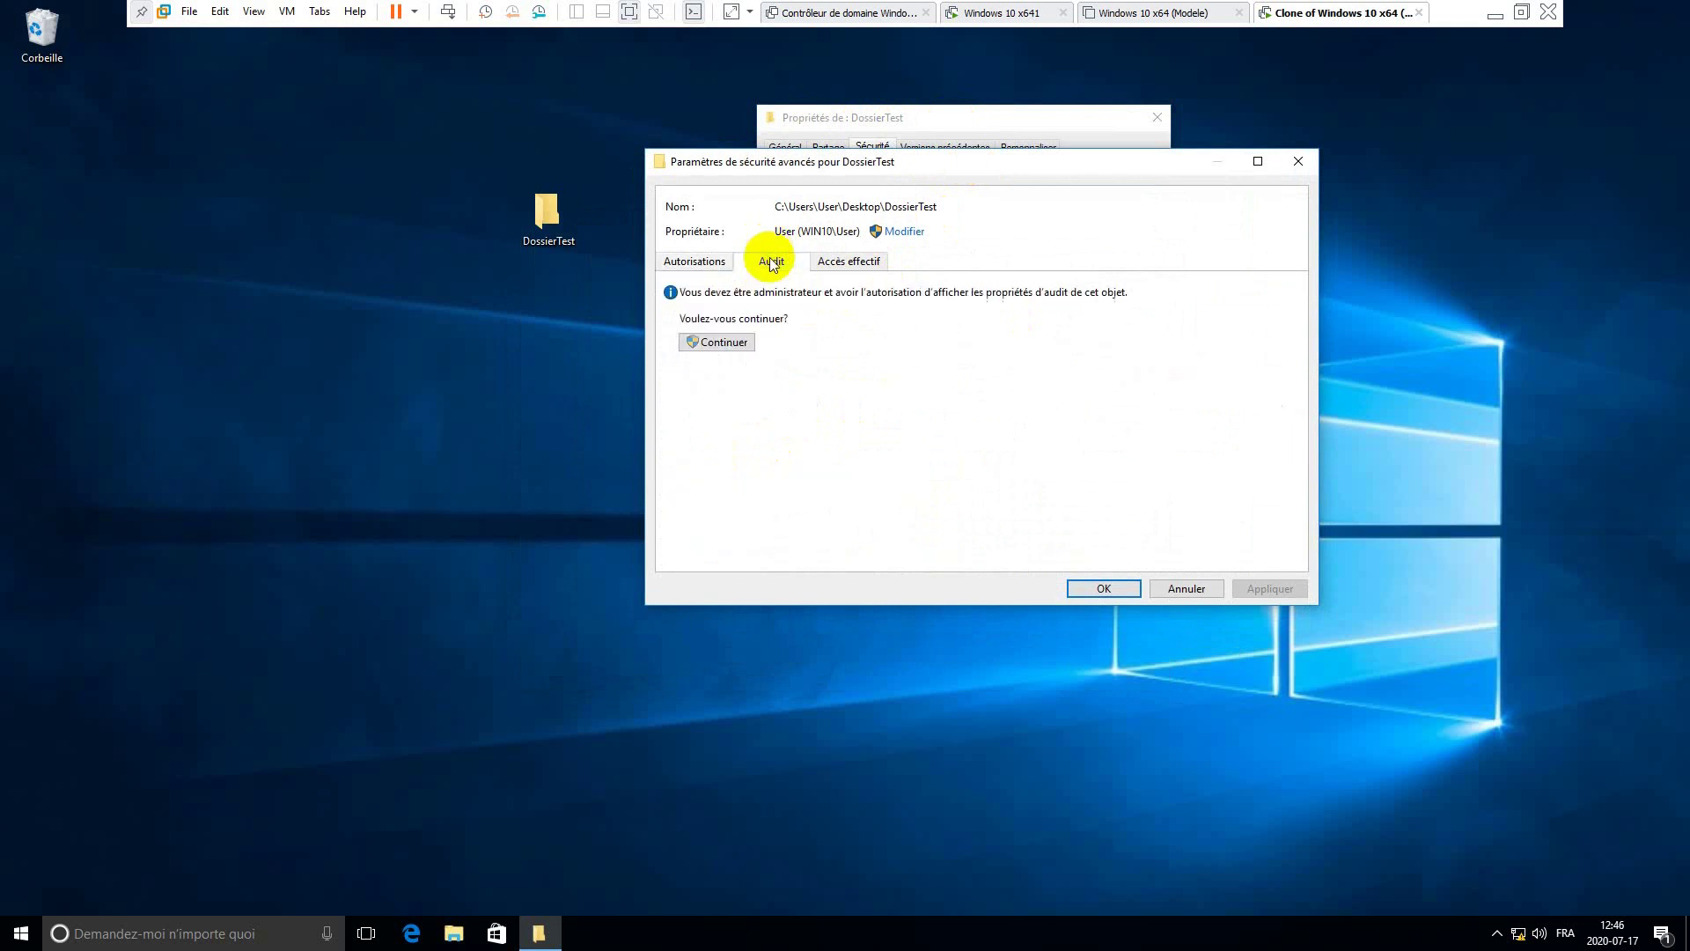
{"action": "left_click", "coordinate": [740, 344]}
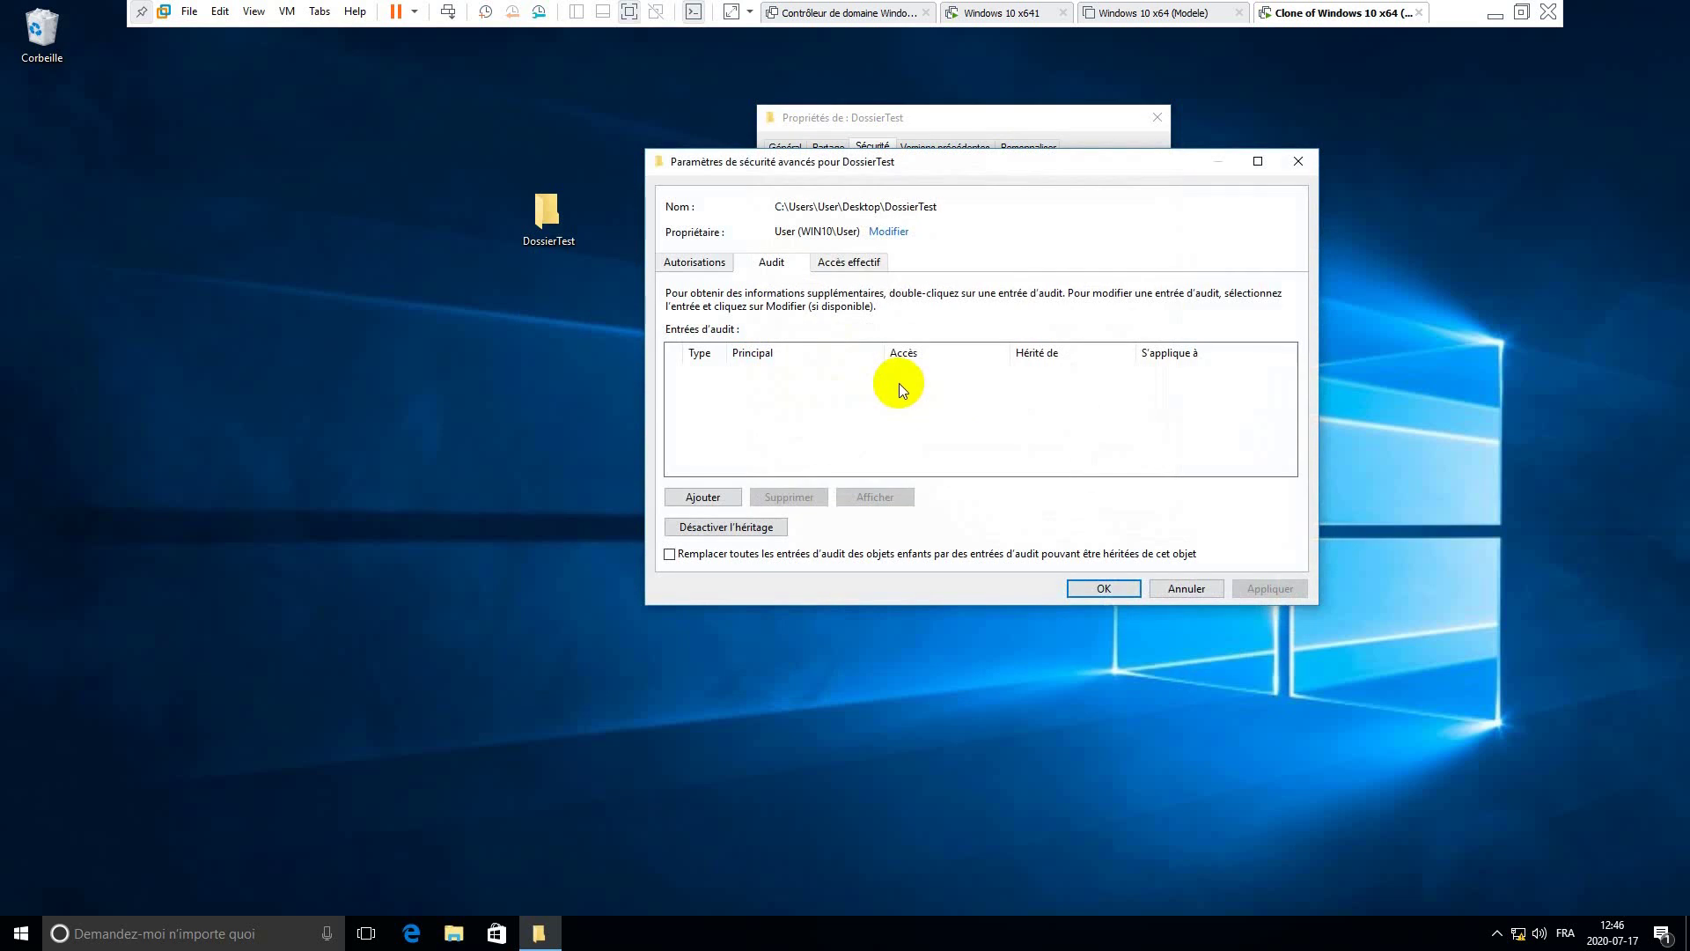
- Add an audit entry for DossierTest with the verified group Everyone as its principal
{"action": "left_click", "coordinate": [716, 497]}
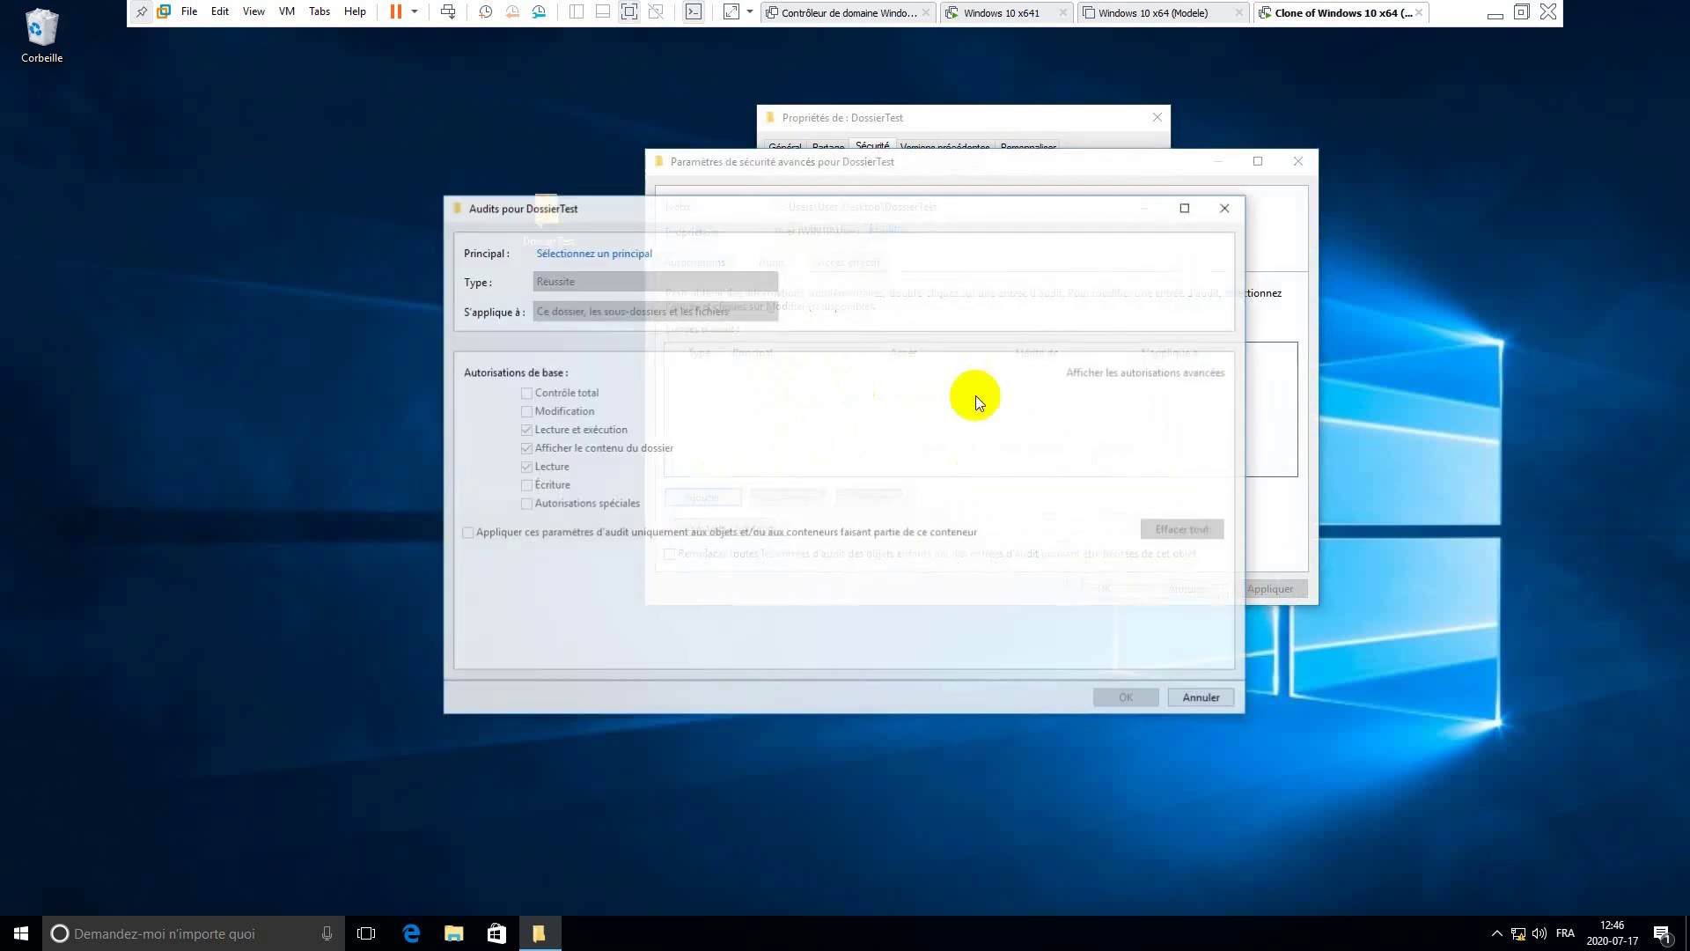
{"action": "left_click_drag", "start_coordinate": [848, 213], "coordinate": [1033, 190]}
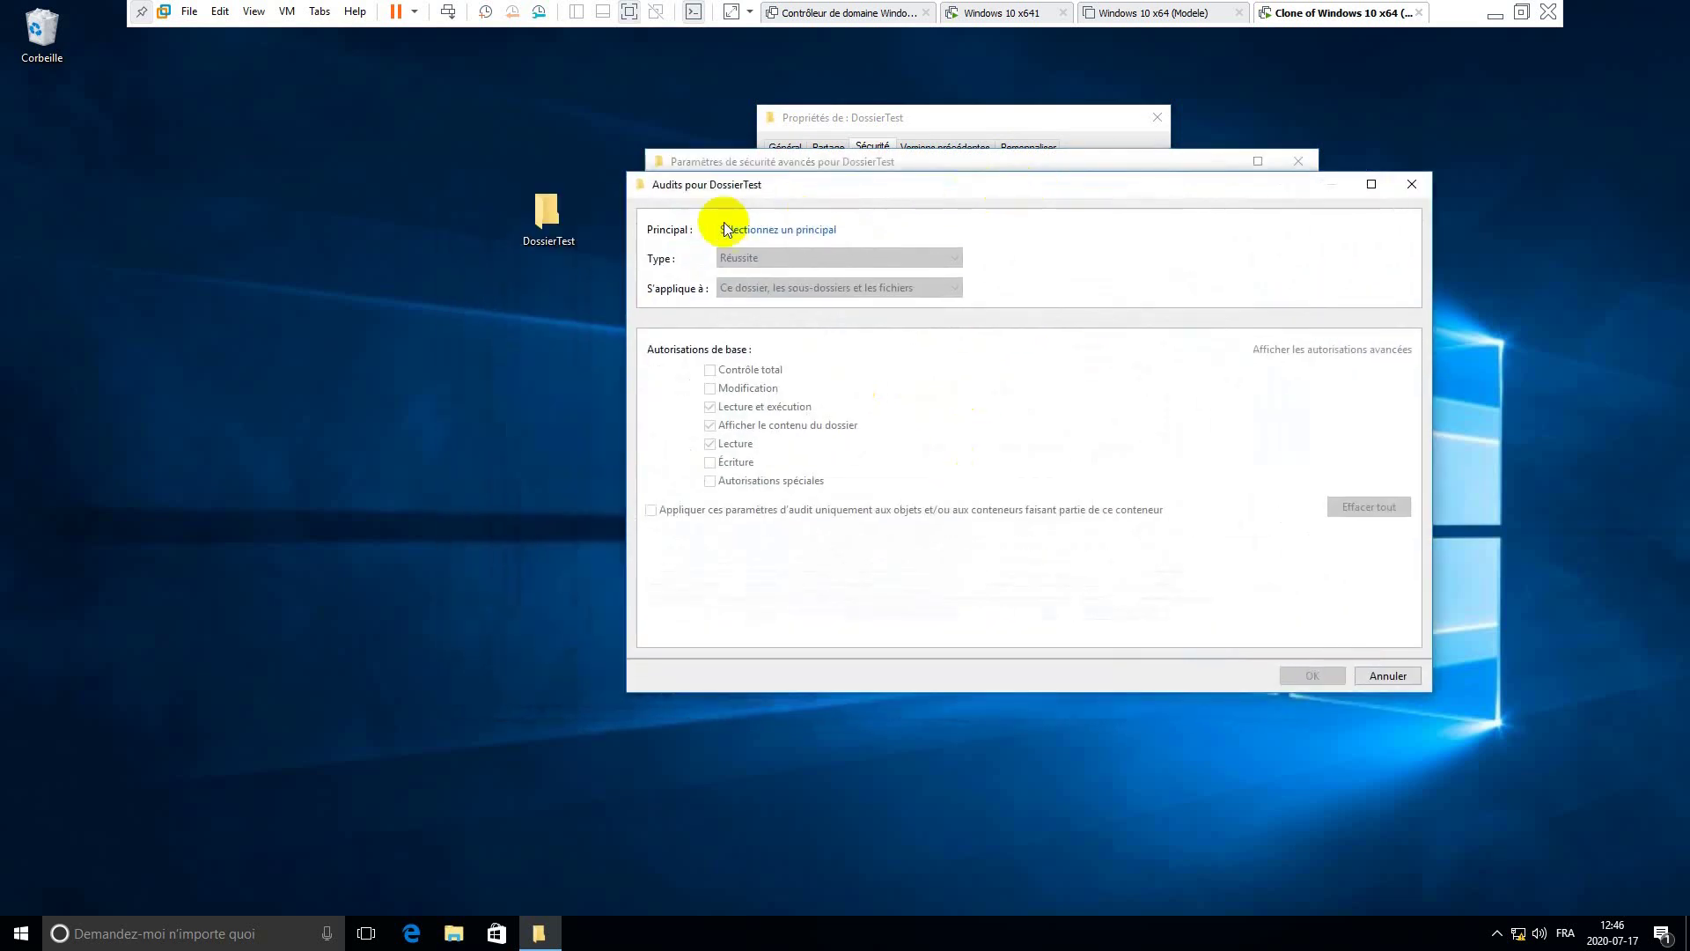
{"action": "left_click", "coordinate": [793, 231]}
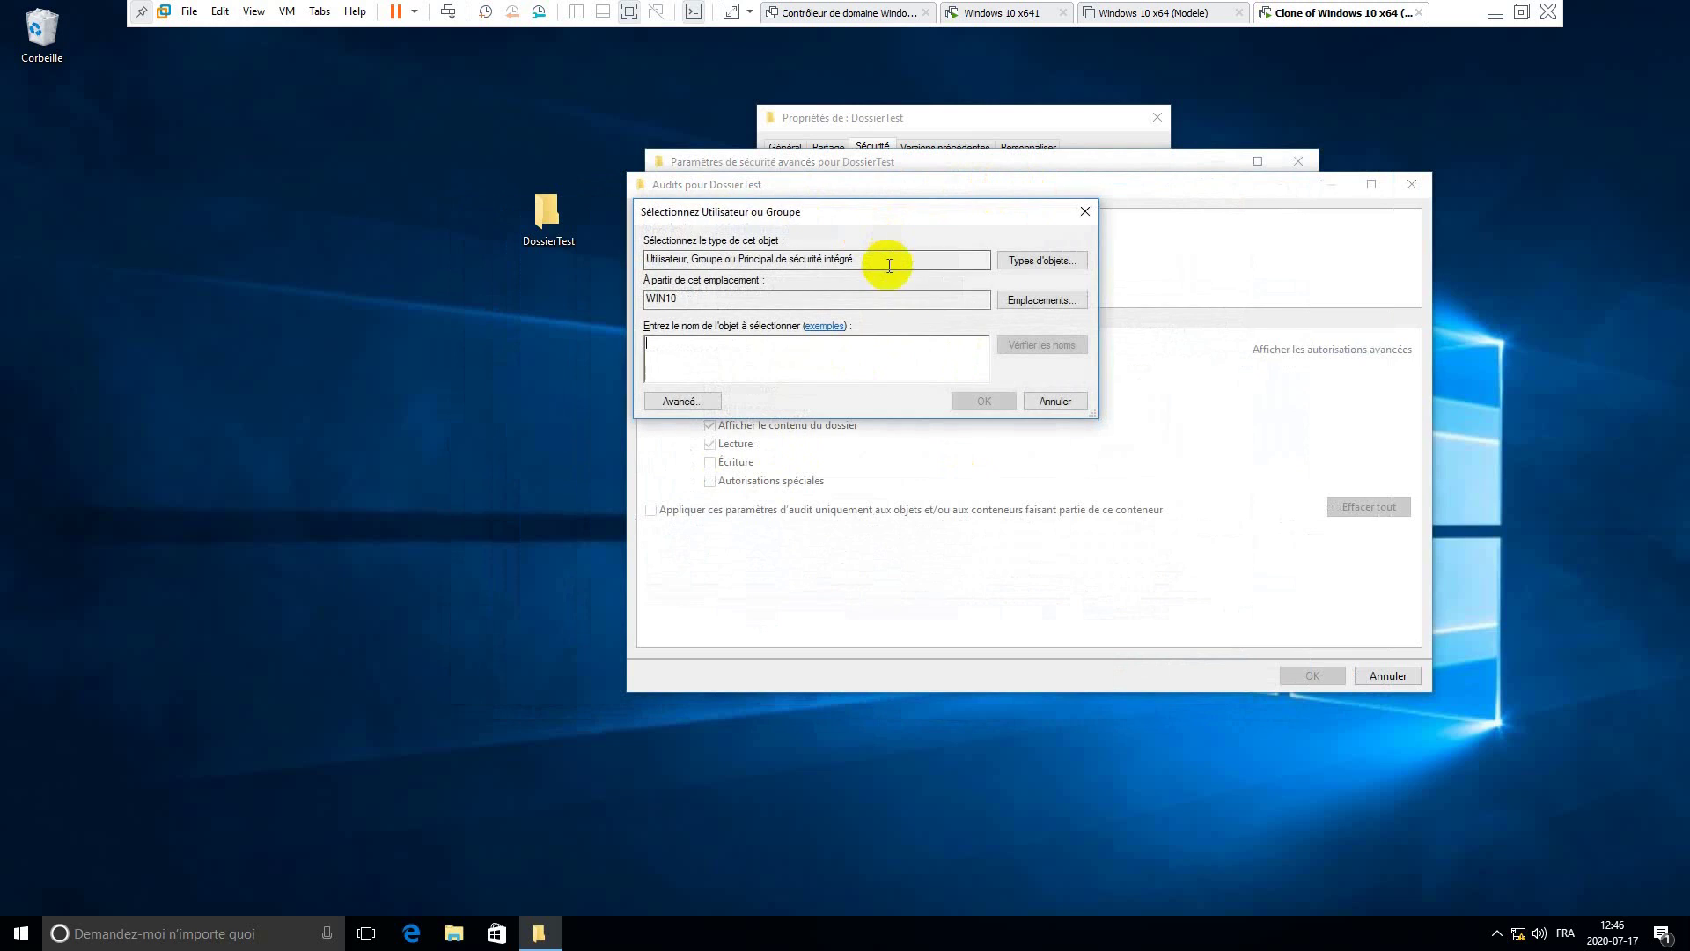
{"action": "type", "text": "every"}
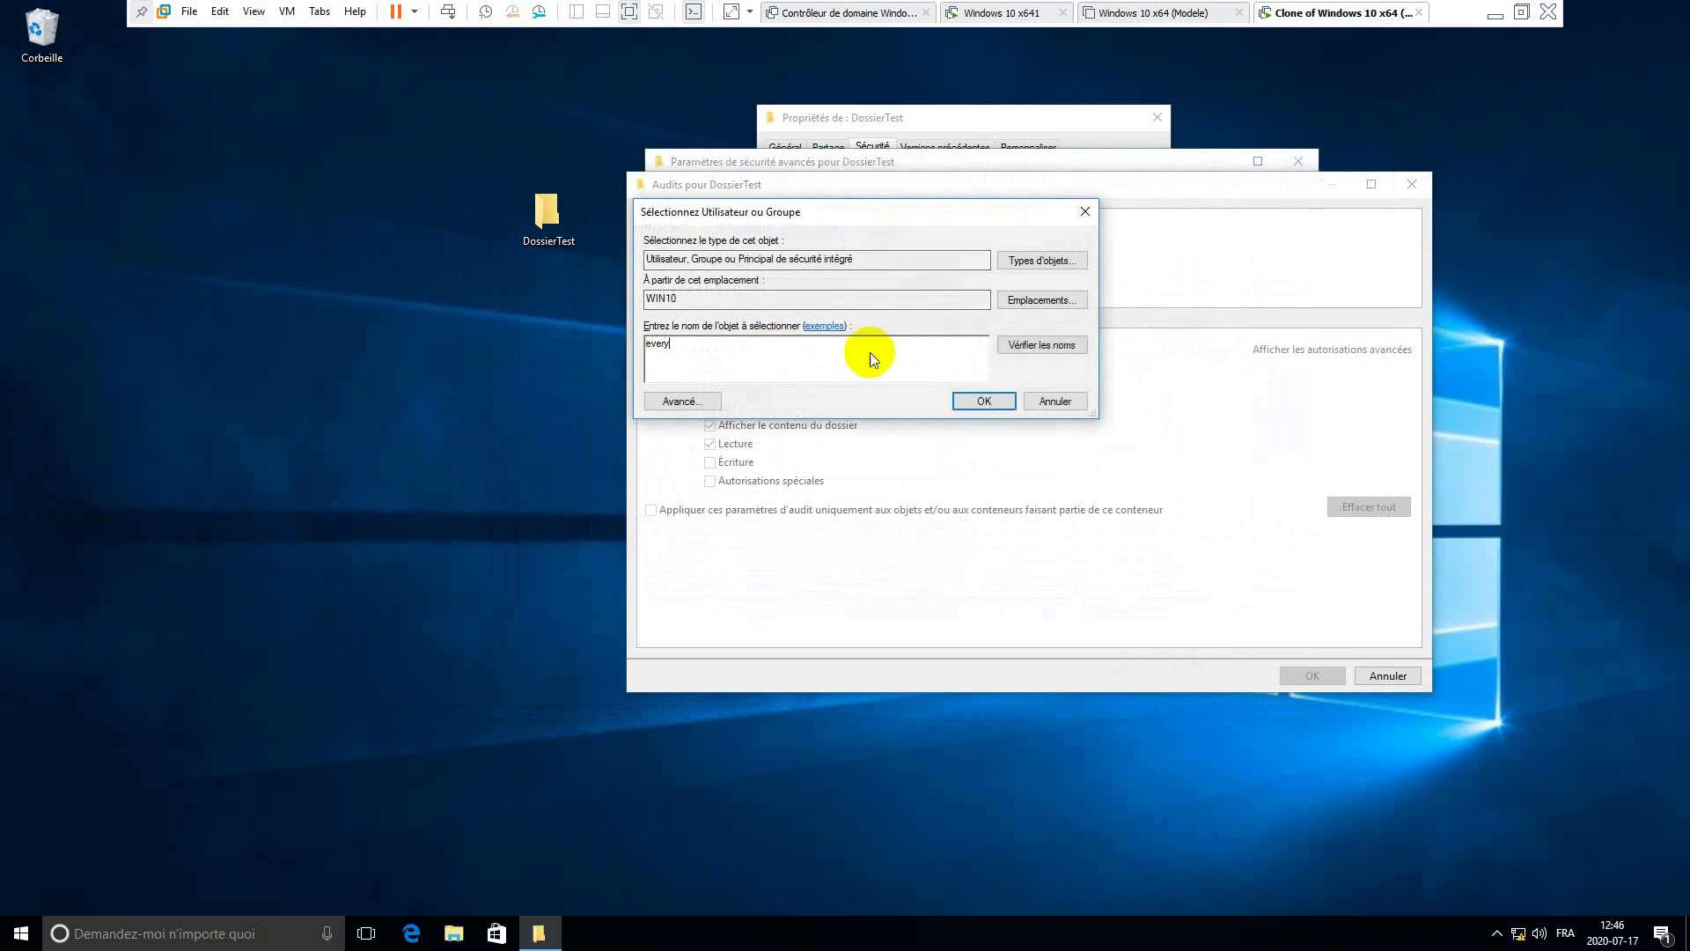
{"action": "left_click", "coordinate": [1070, 342]}
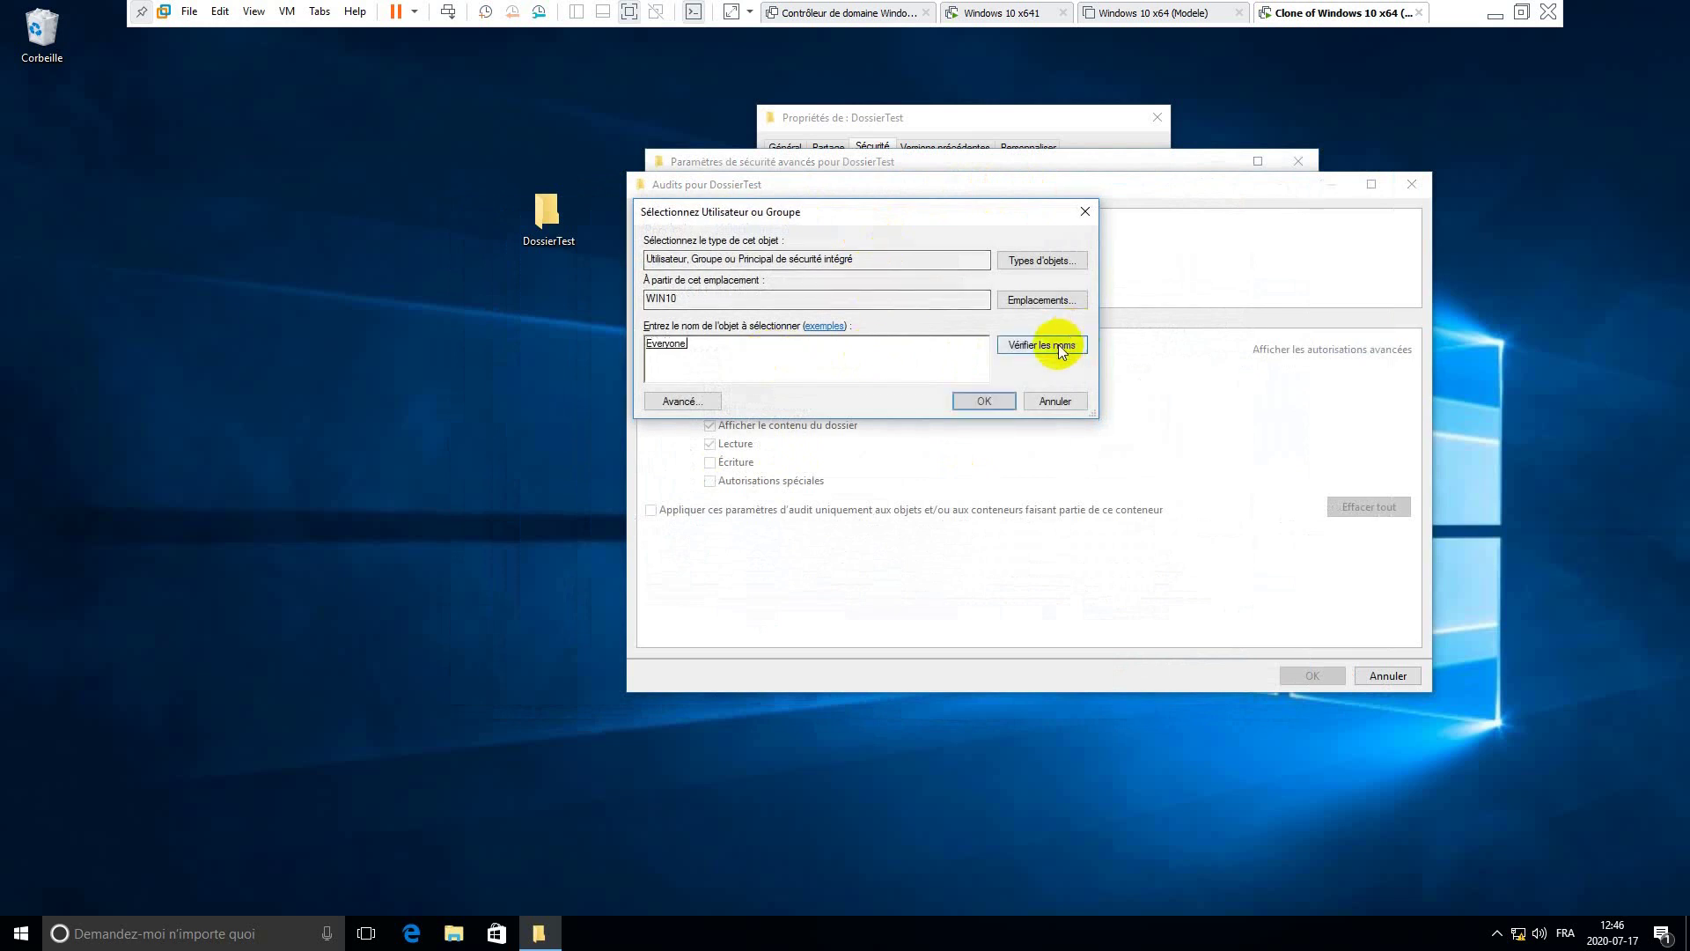
{"action": "left_click", "coordinate": [991, 403]}
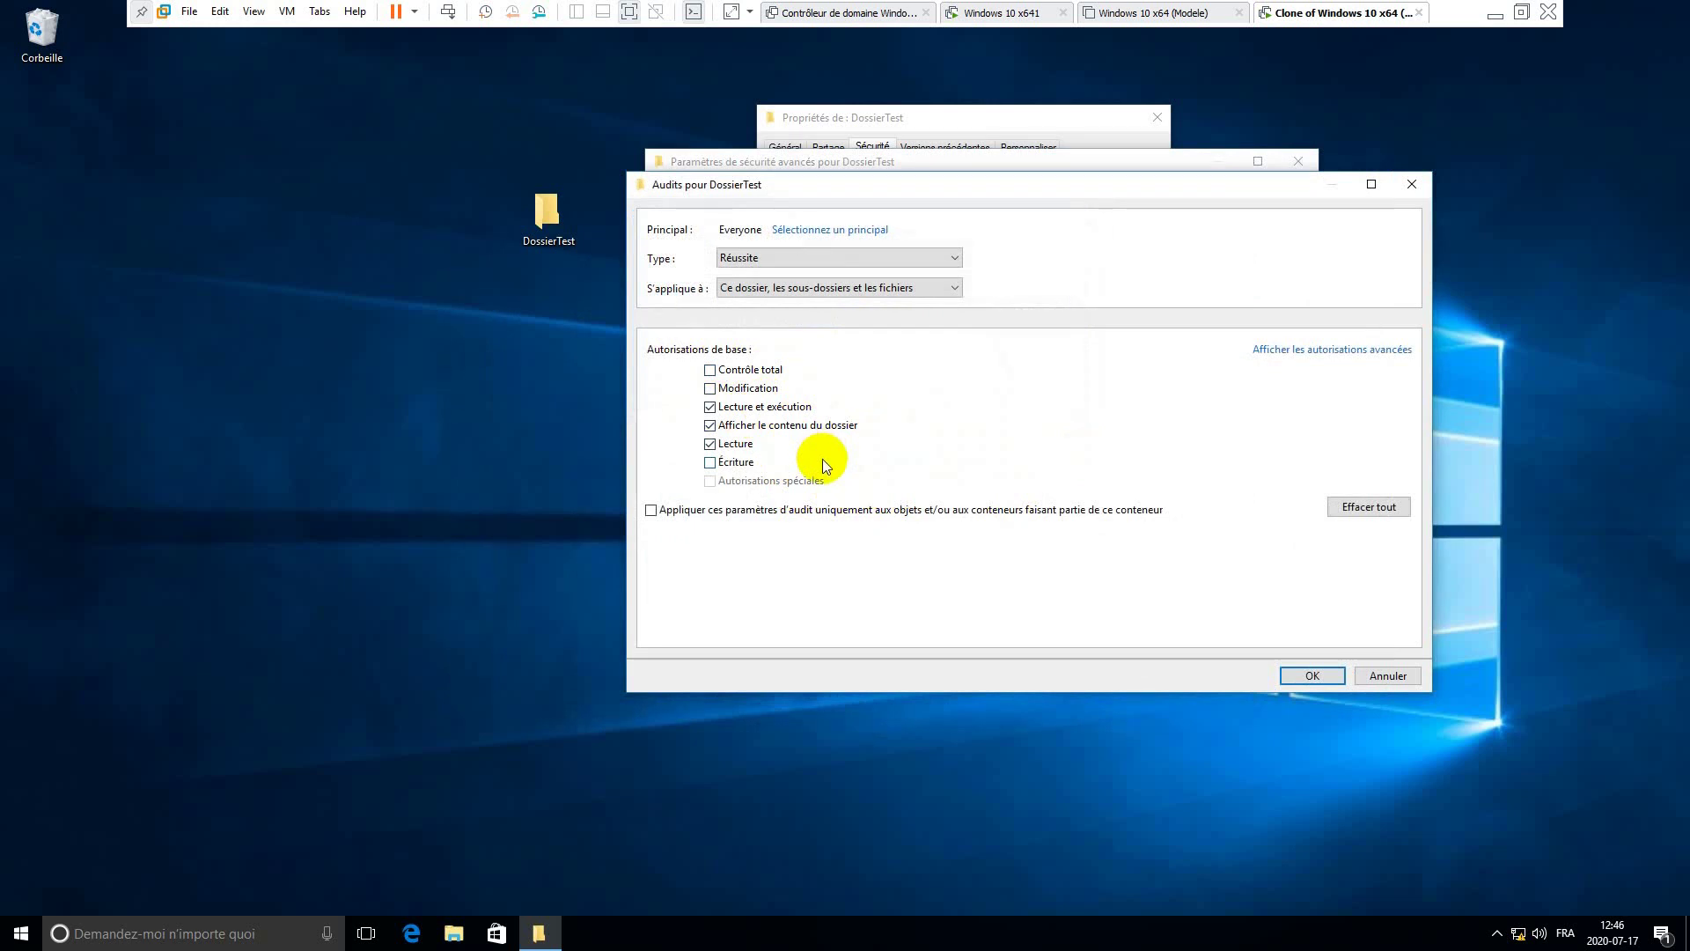
- Set the type of the DossierTest audit entry to Tout
{"action": "left_click", "coordinate": [790, 255]}
{"action": "left_click", "coordinate": [767, 299]}
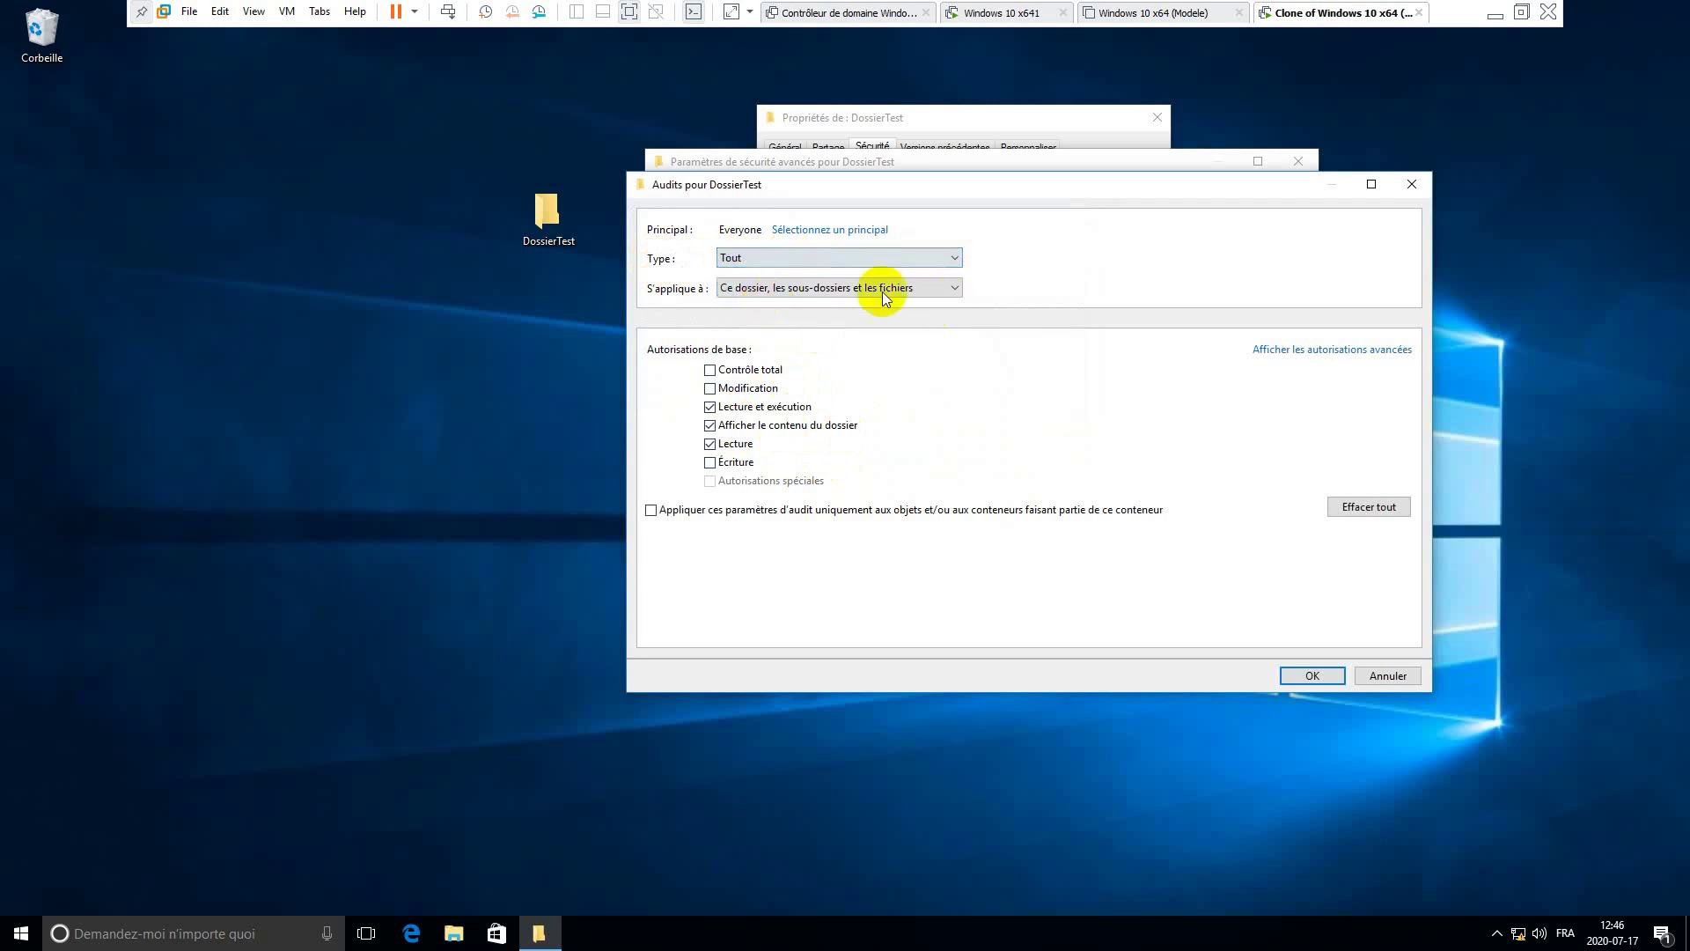
{"action": "left_click", "coordinate": [800, 256]}
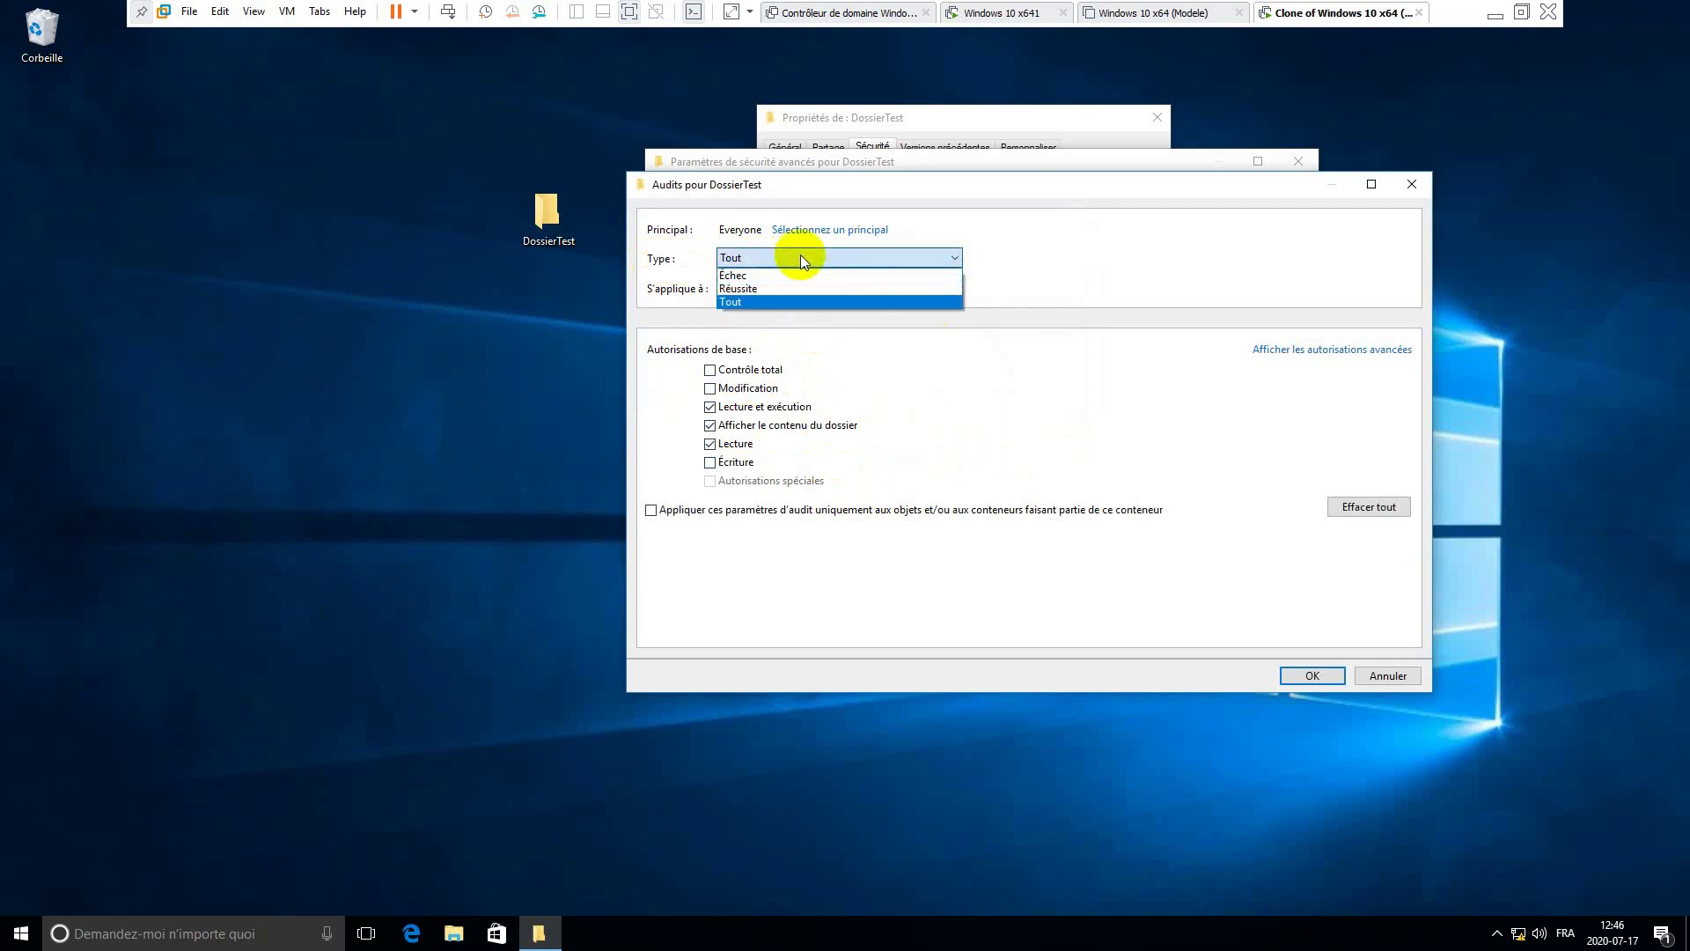
{"action": "left_click", "coordinate": [801, 255]}
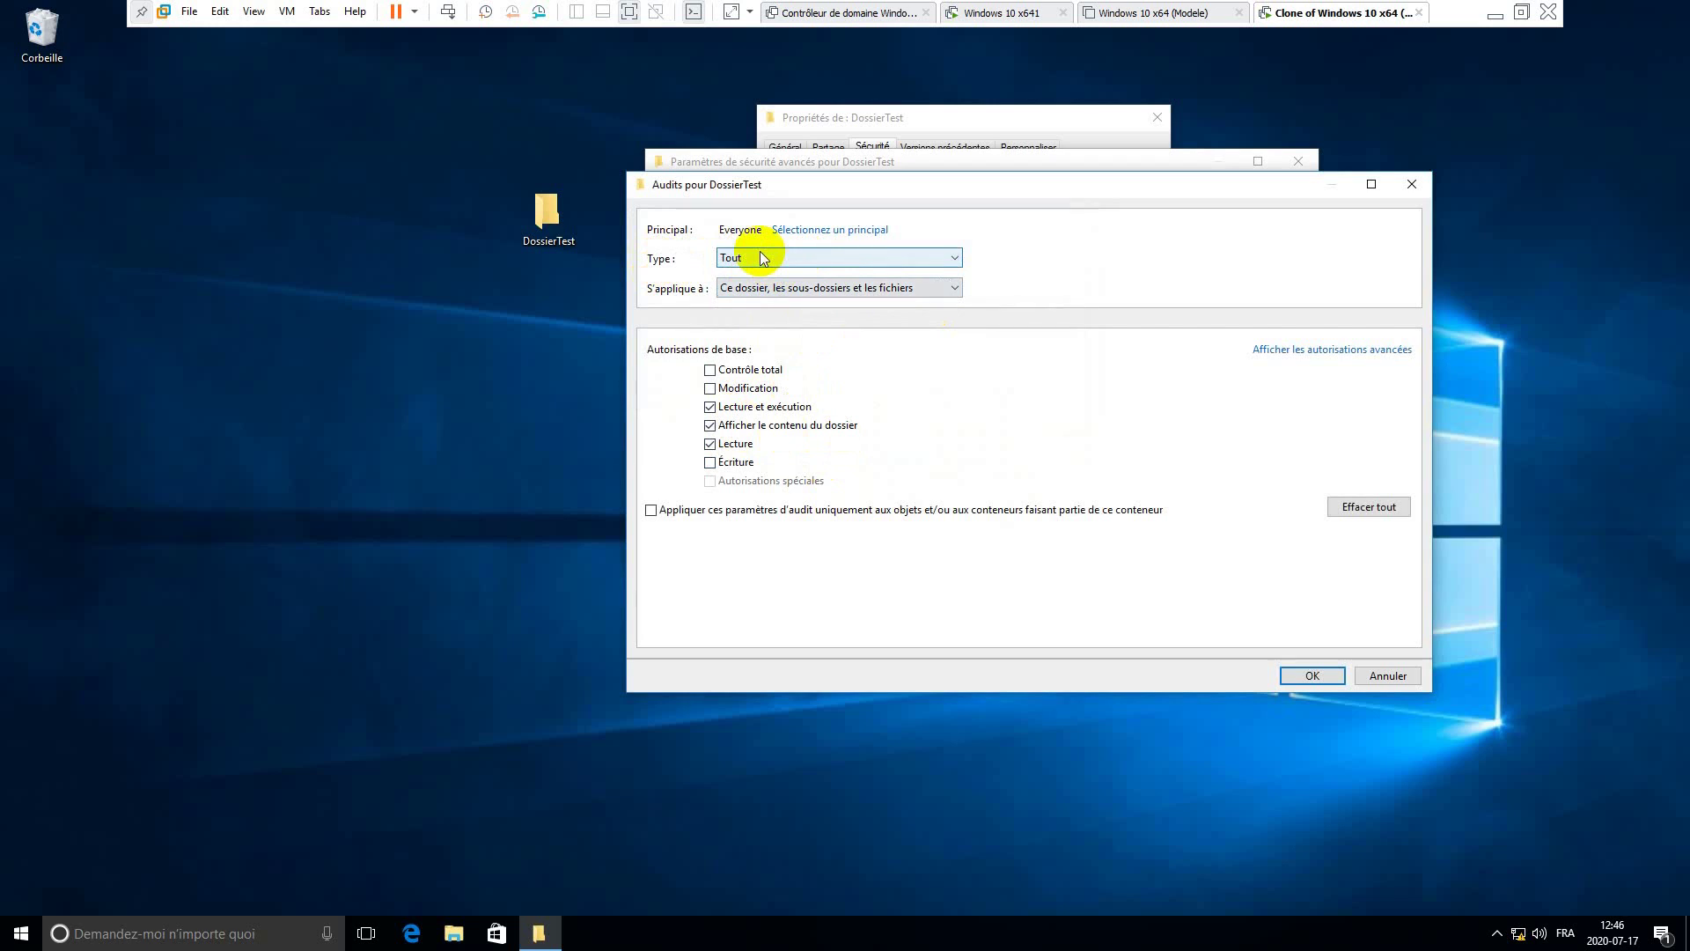
{"action": "left_click", "coordinate": [760, 256]}
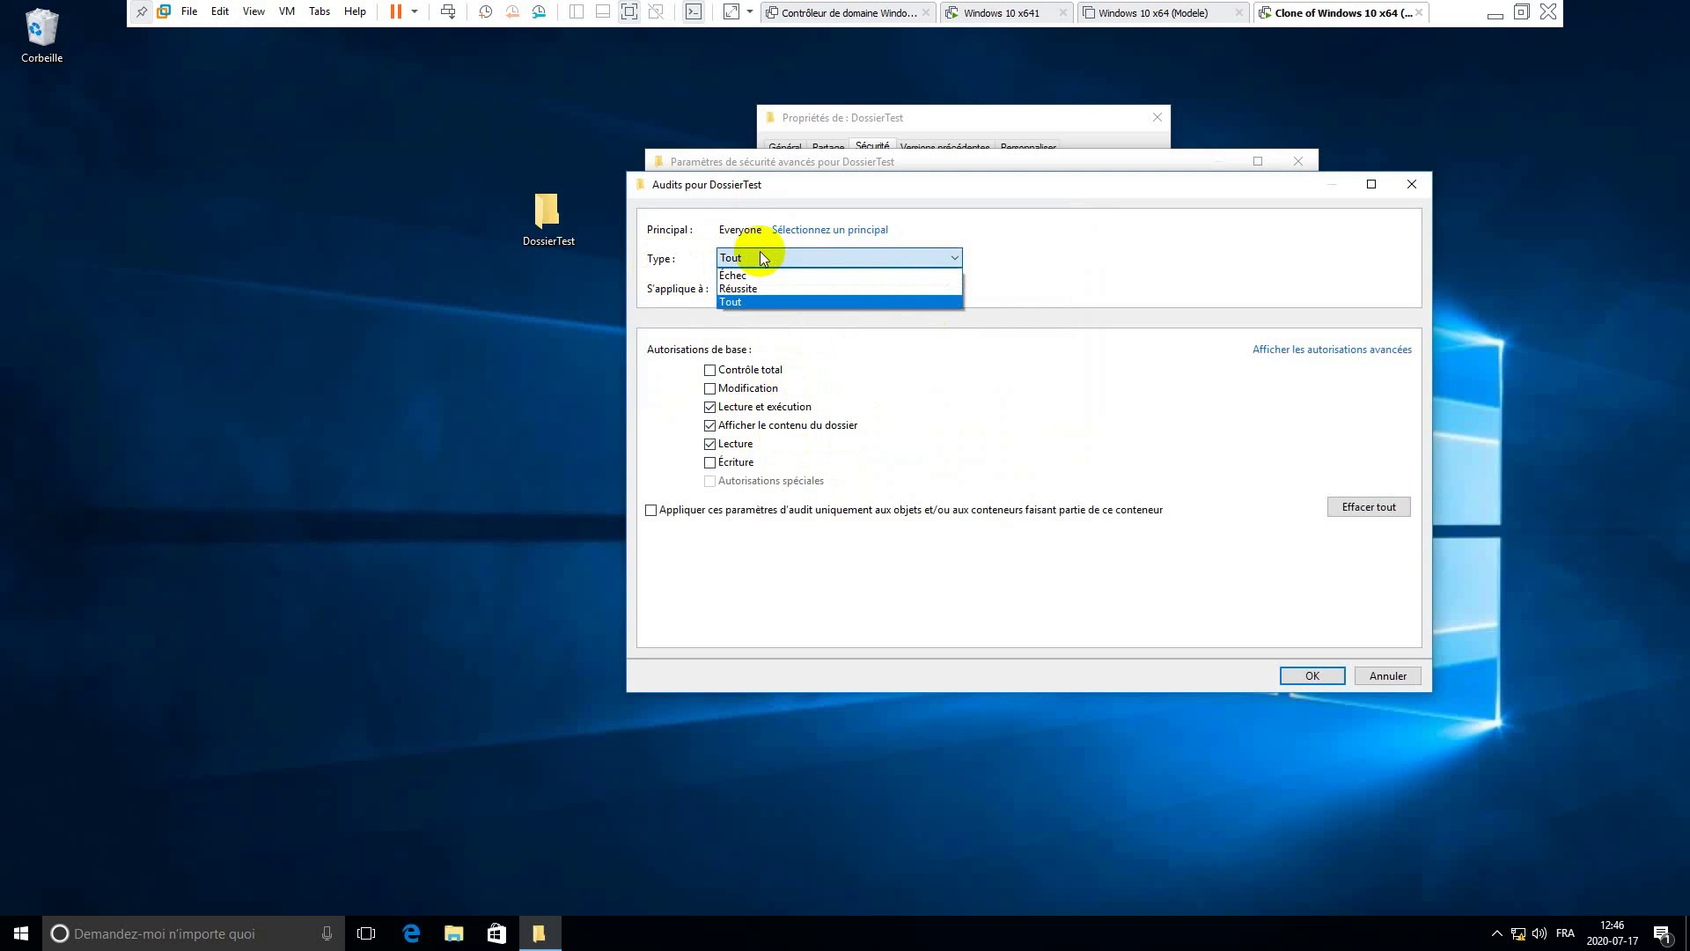
{"action": "left_click", "coordinate": [763, 257]}
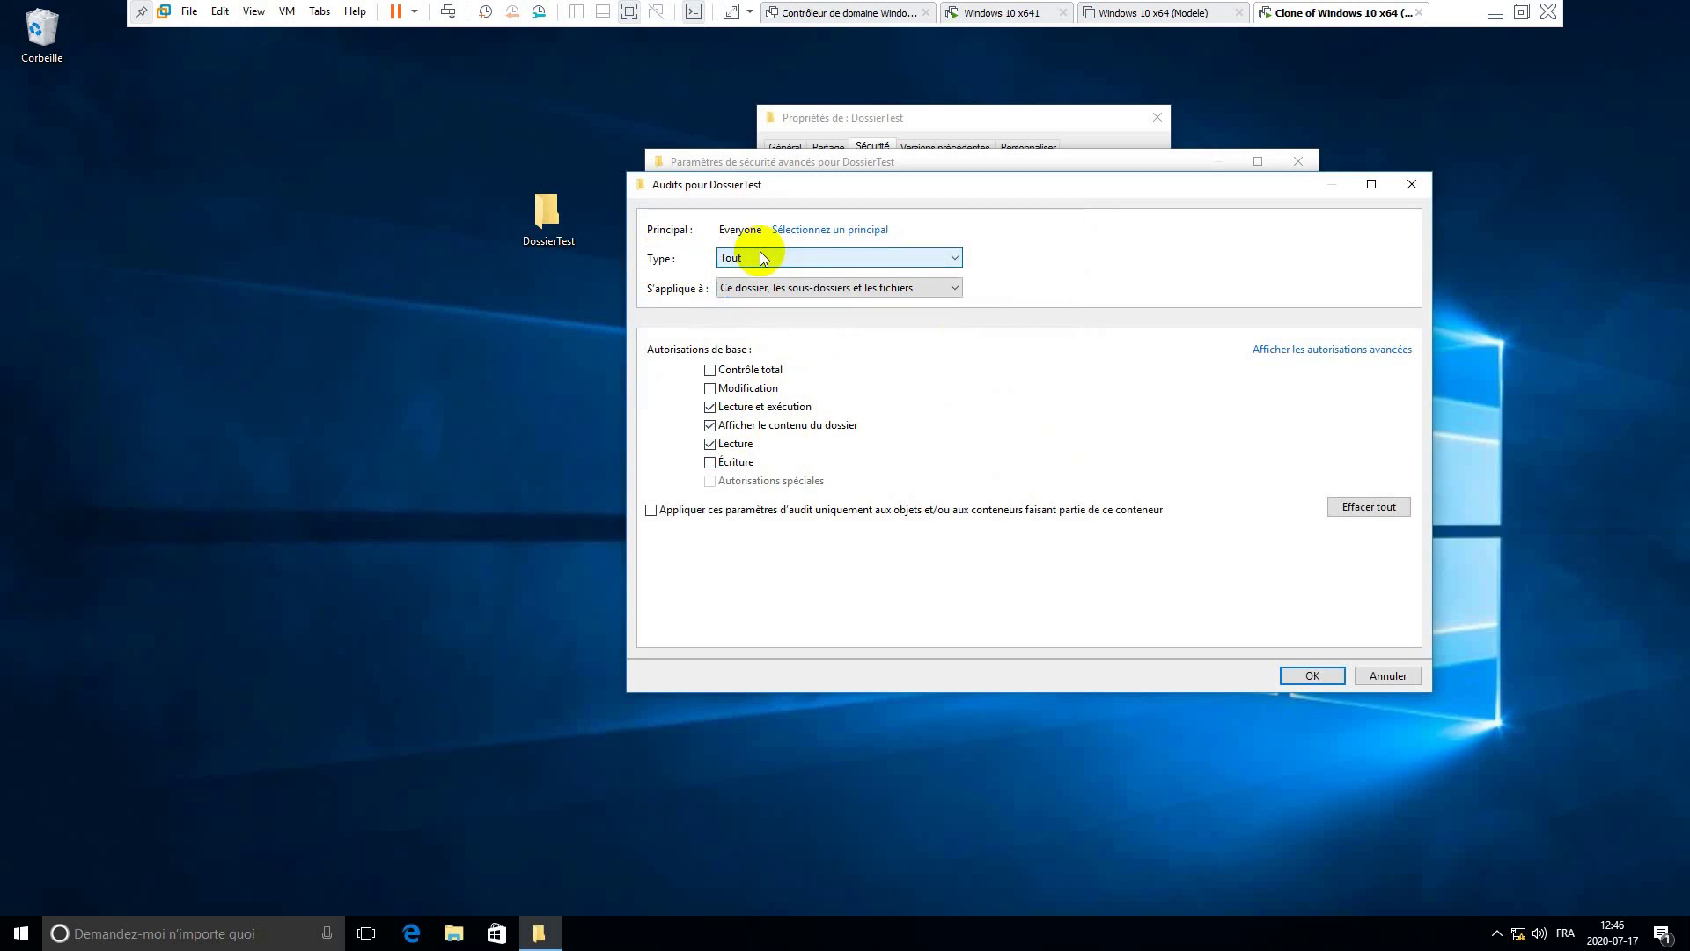
{"action": "left_click", "coordinate": [745, 256]}
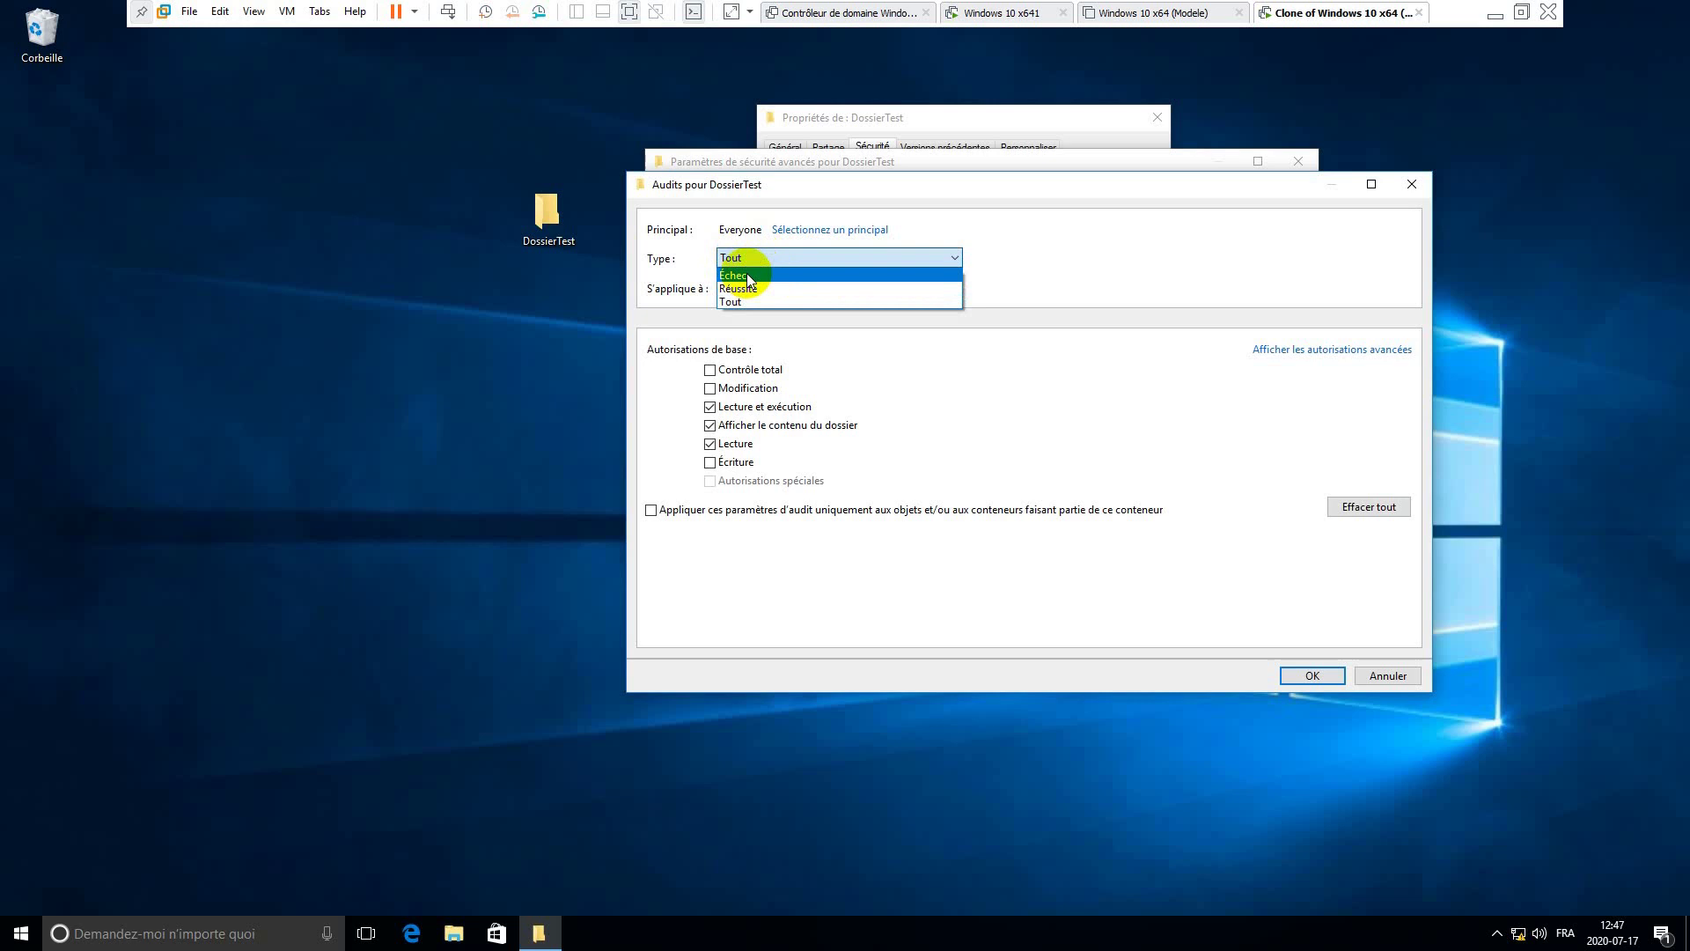
{"action": "left_click", "coordinate": [893, 334]}
- Apply the audit entry to "Ce dossier, les sous-dossiers et les fichiers" and confirm it
{"action": "left_click", "coordinate": [840, 290]}
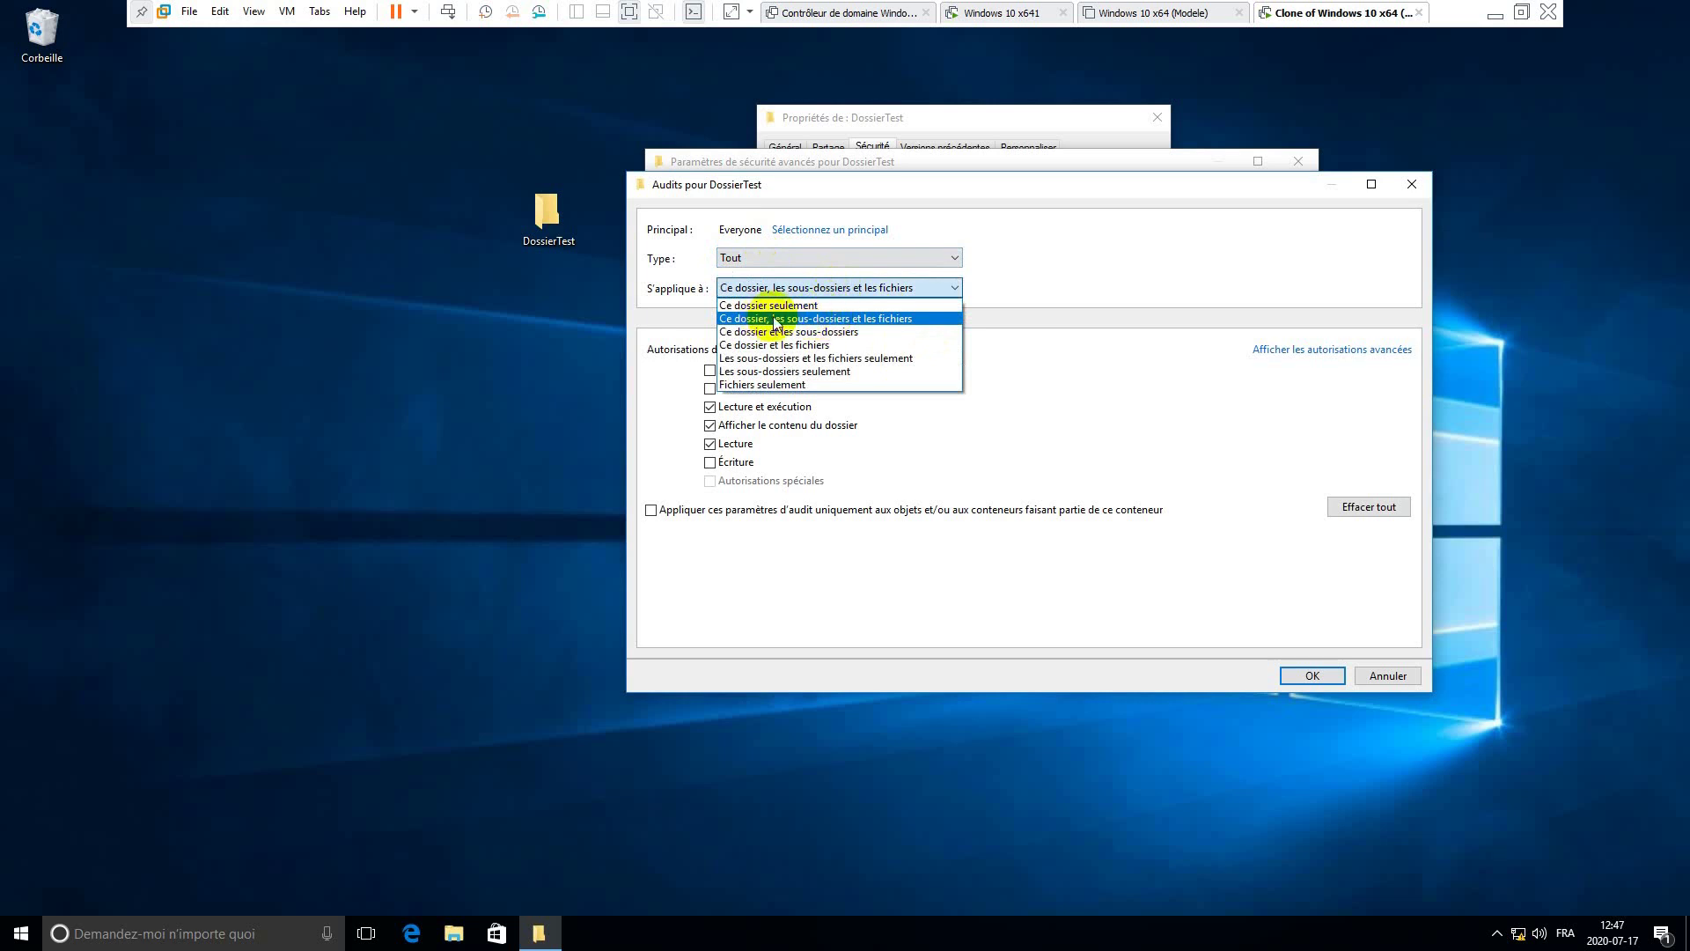
{"action": "left_click", "coordinate": [884, 320]}
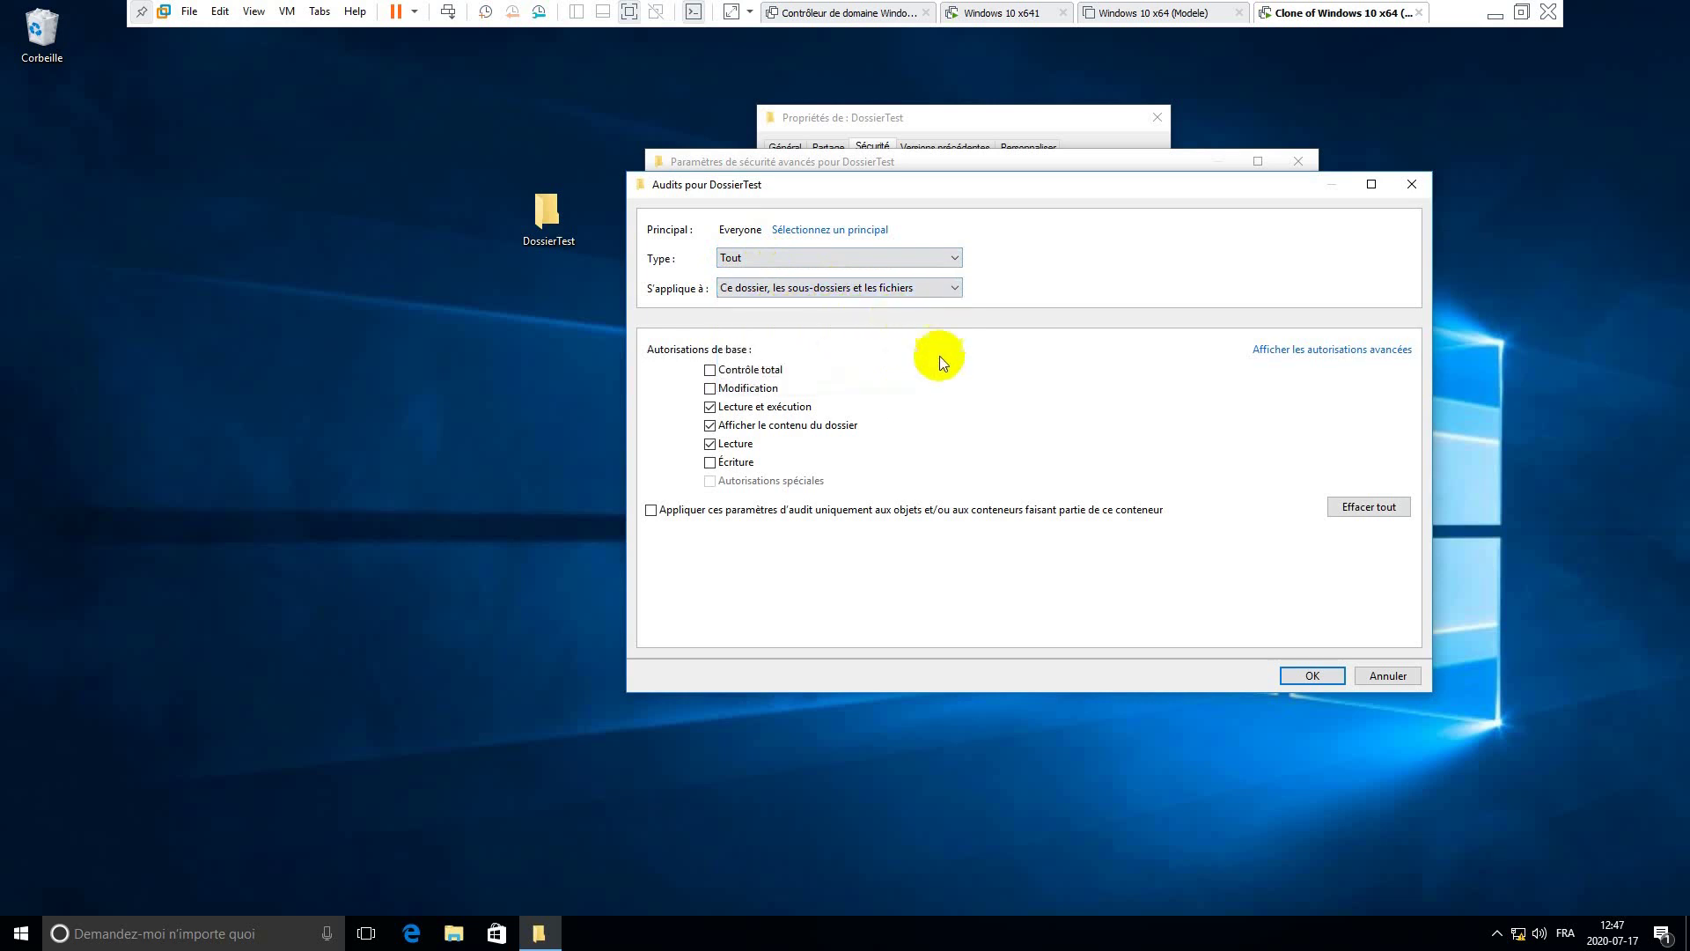
{"action": "left_click", "coordinate": [1313, 676]}
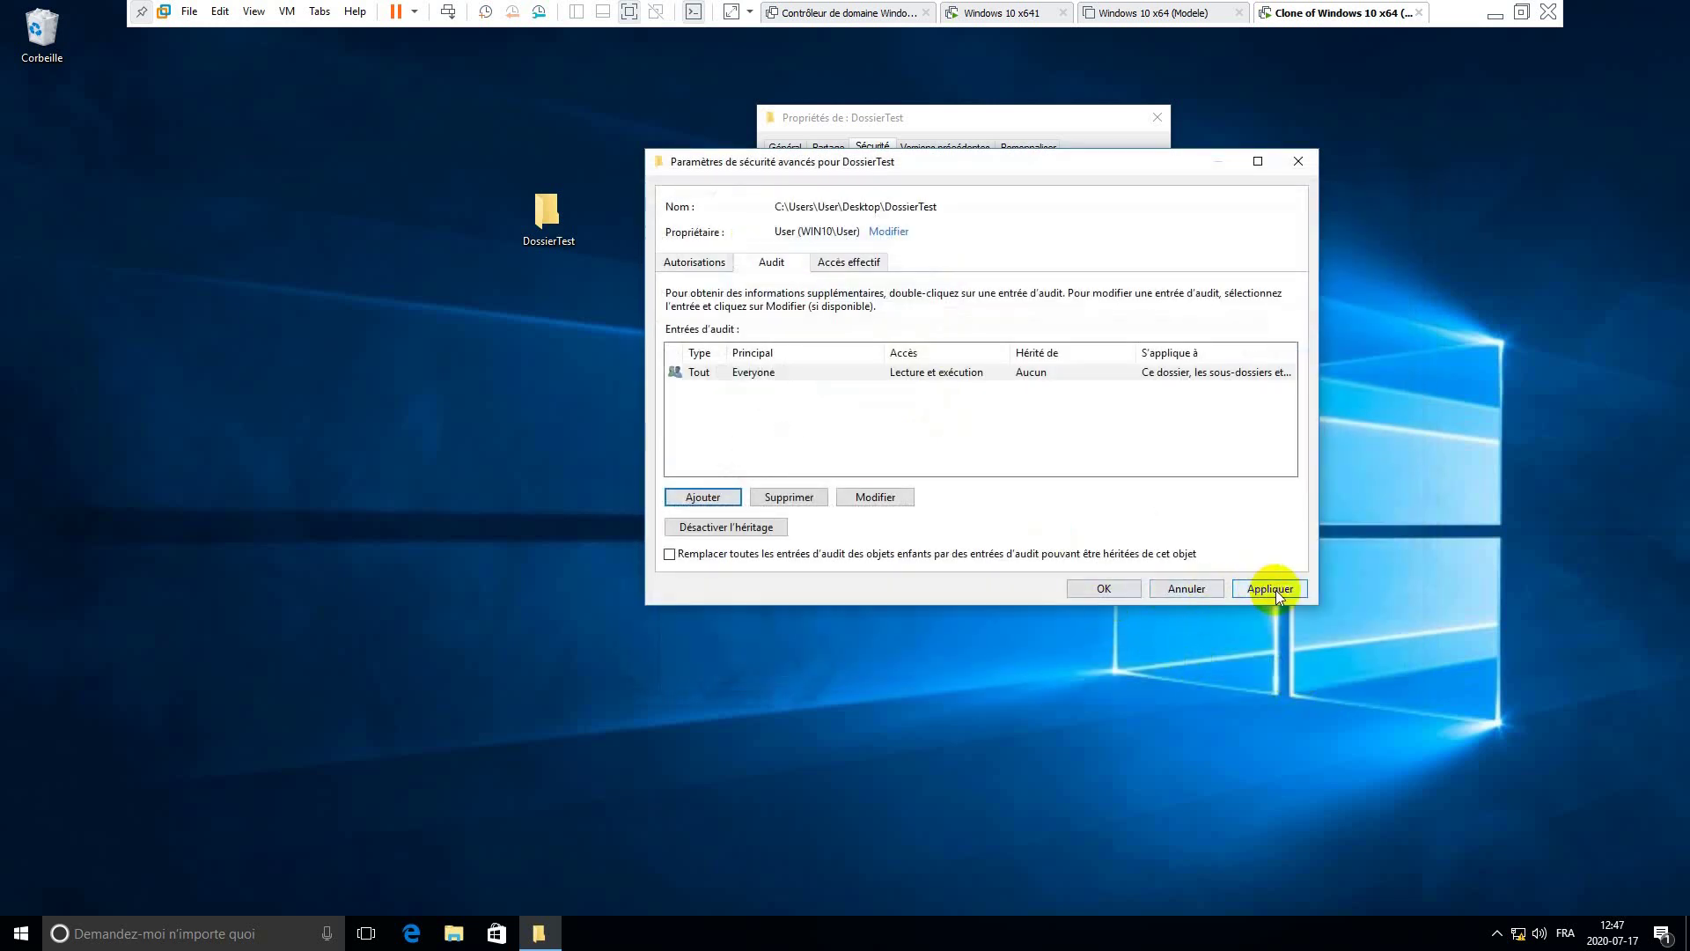
- Apply the advanced security settings of DossierTest and close the folder's properties
{"action": "left_click", "coordinate": [1275, 590]}
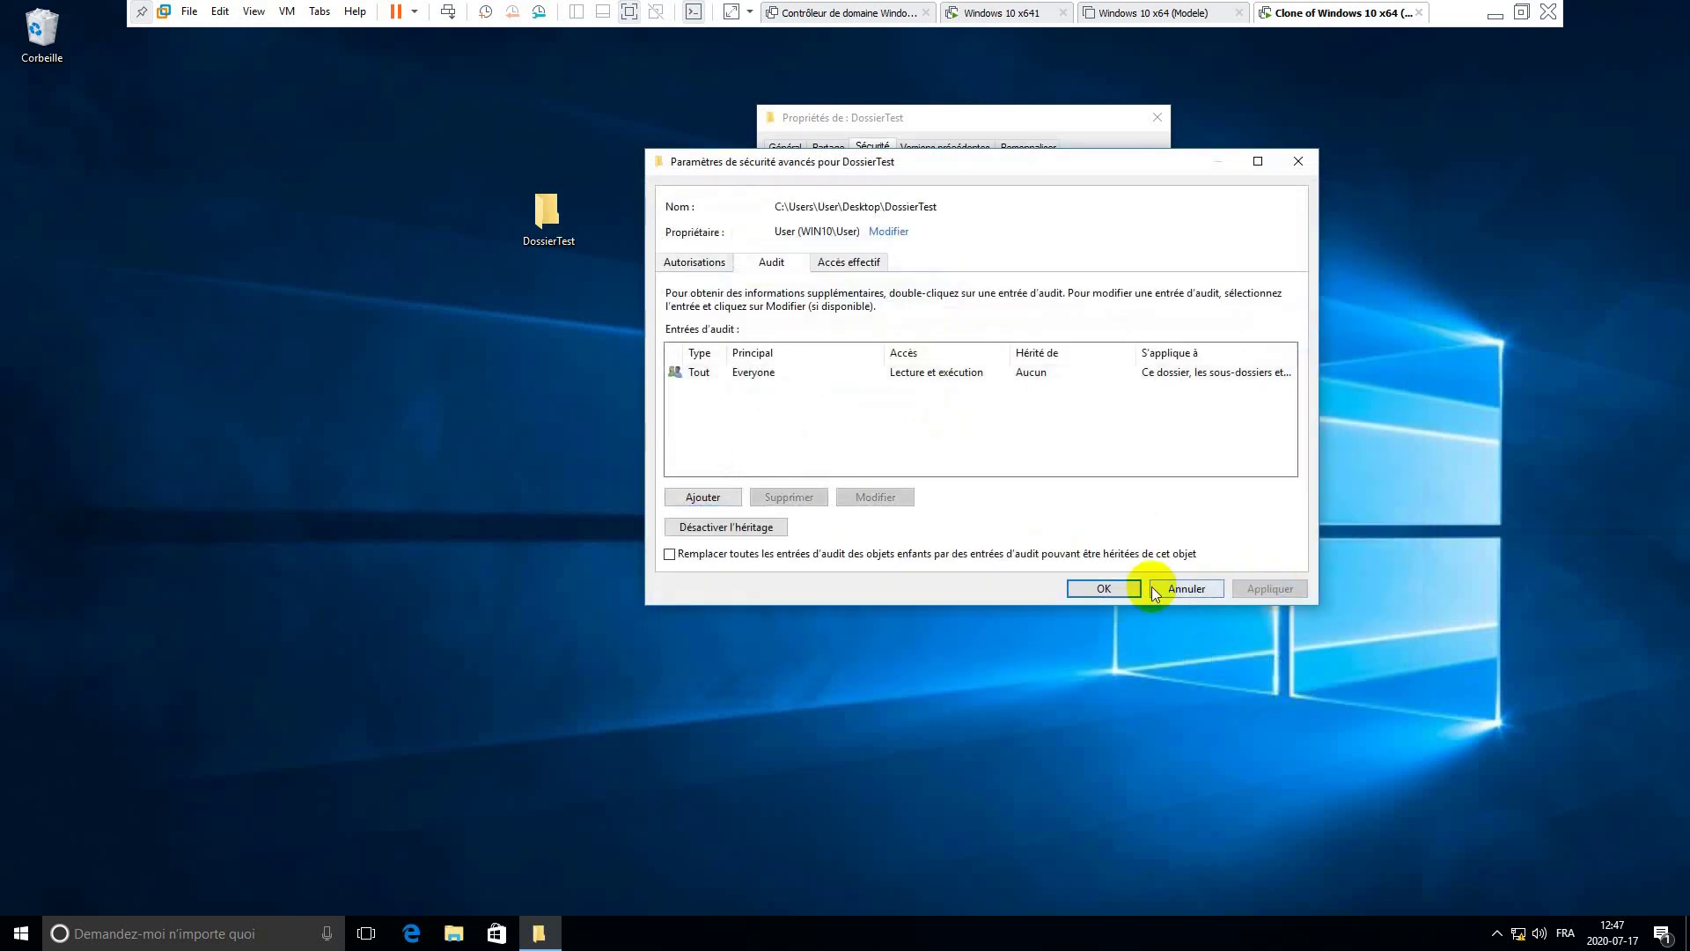
{"action": "left_click", "coordinate": [1088, 590]}
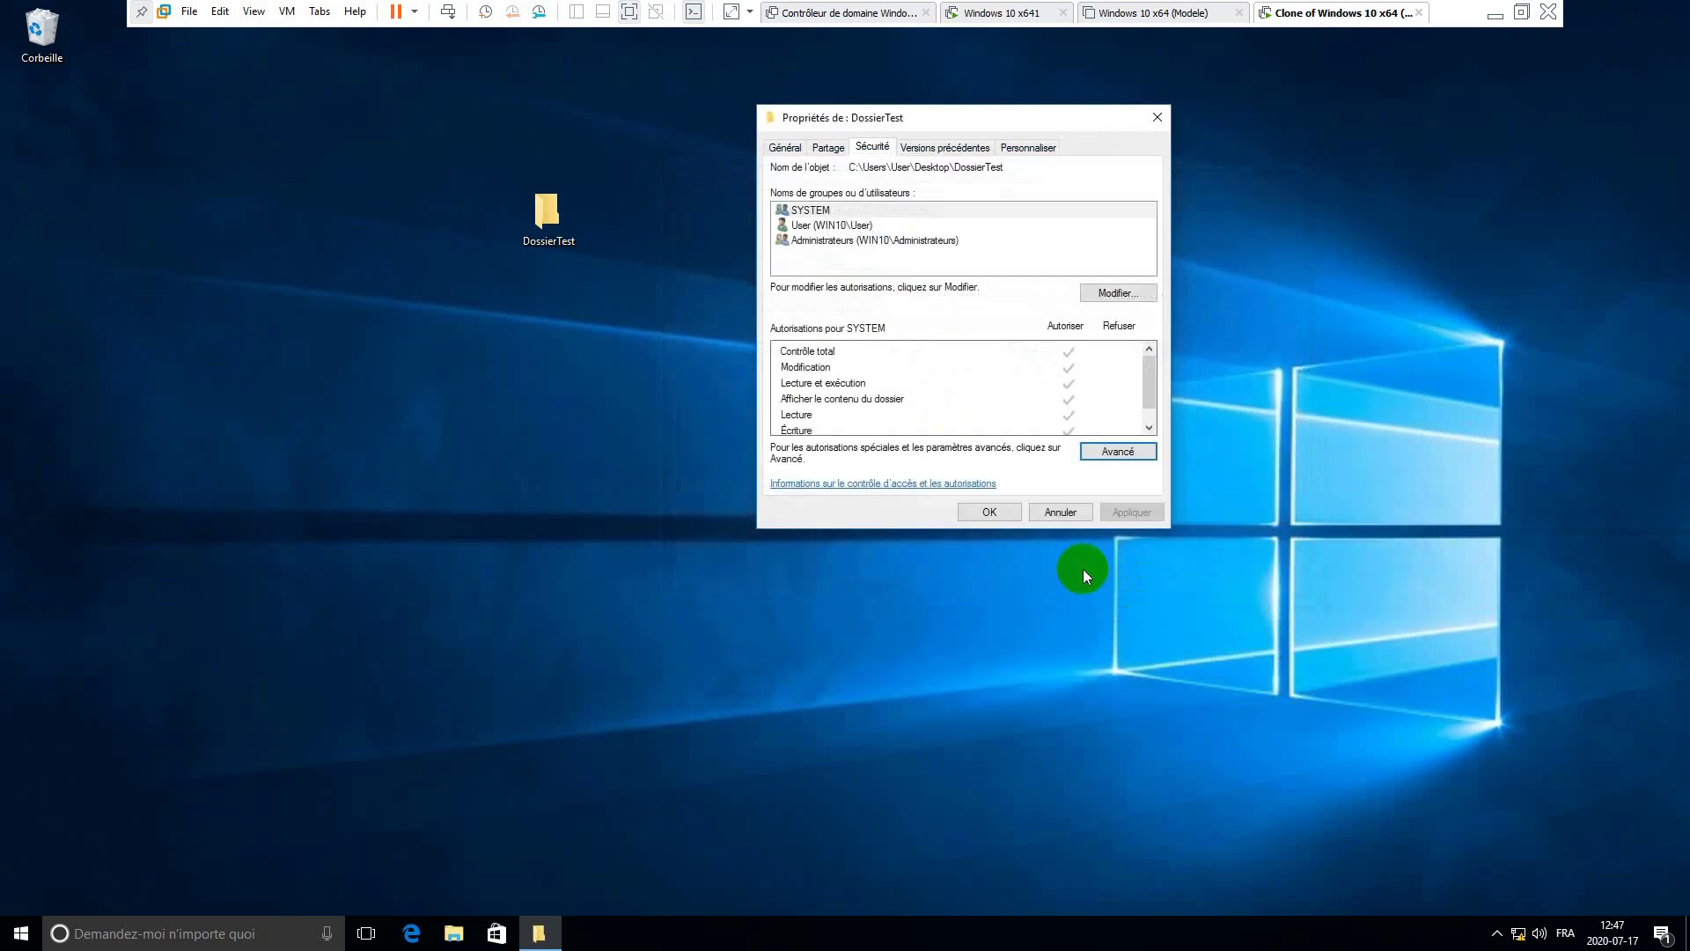
{"action": "left_click", "coordinate": [995, 512]}
- Move the DossierTest folder to a clear area of the desktop and open the Observateur d'événements
{"action": "left_click_drag", "start_coordinate": [562, 219], "coordinate": [1276, 171]}
{"action": "key", "text": "super"}
{"action": "type", "text": "eve"}
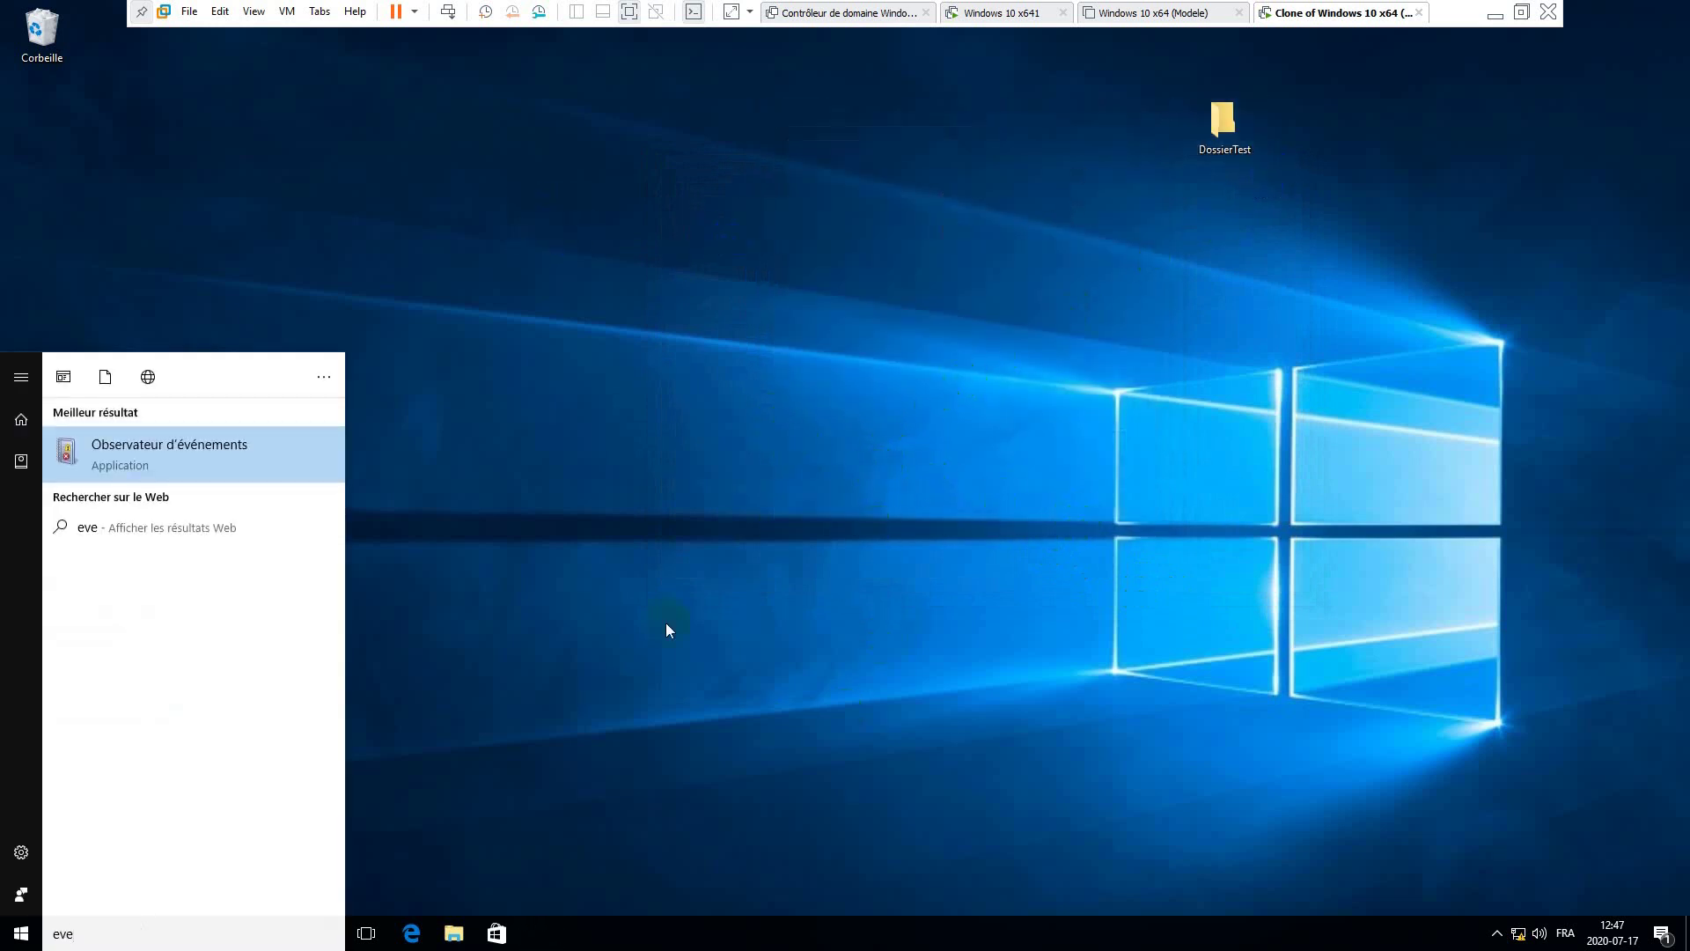
{"action": "left_click", "coordinate": [250, 446]}
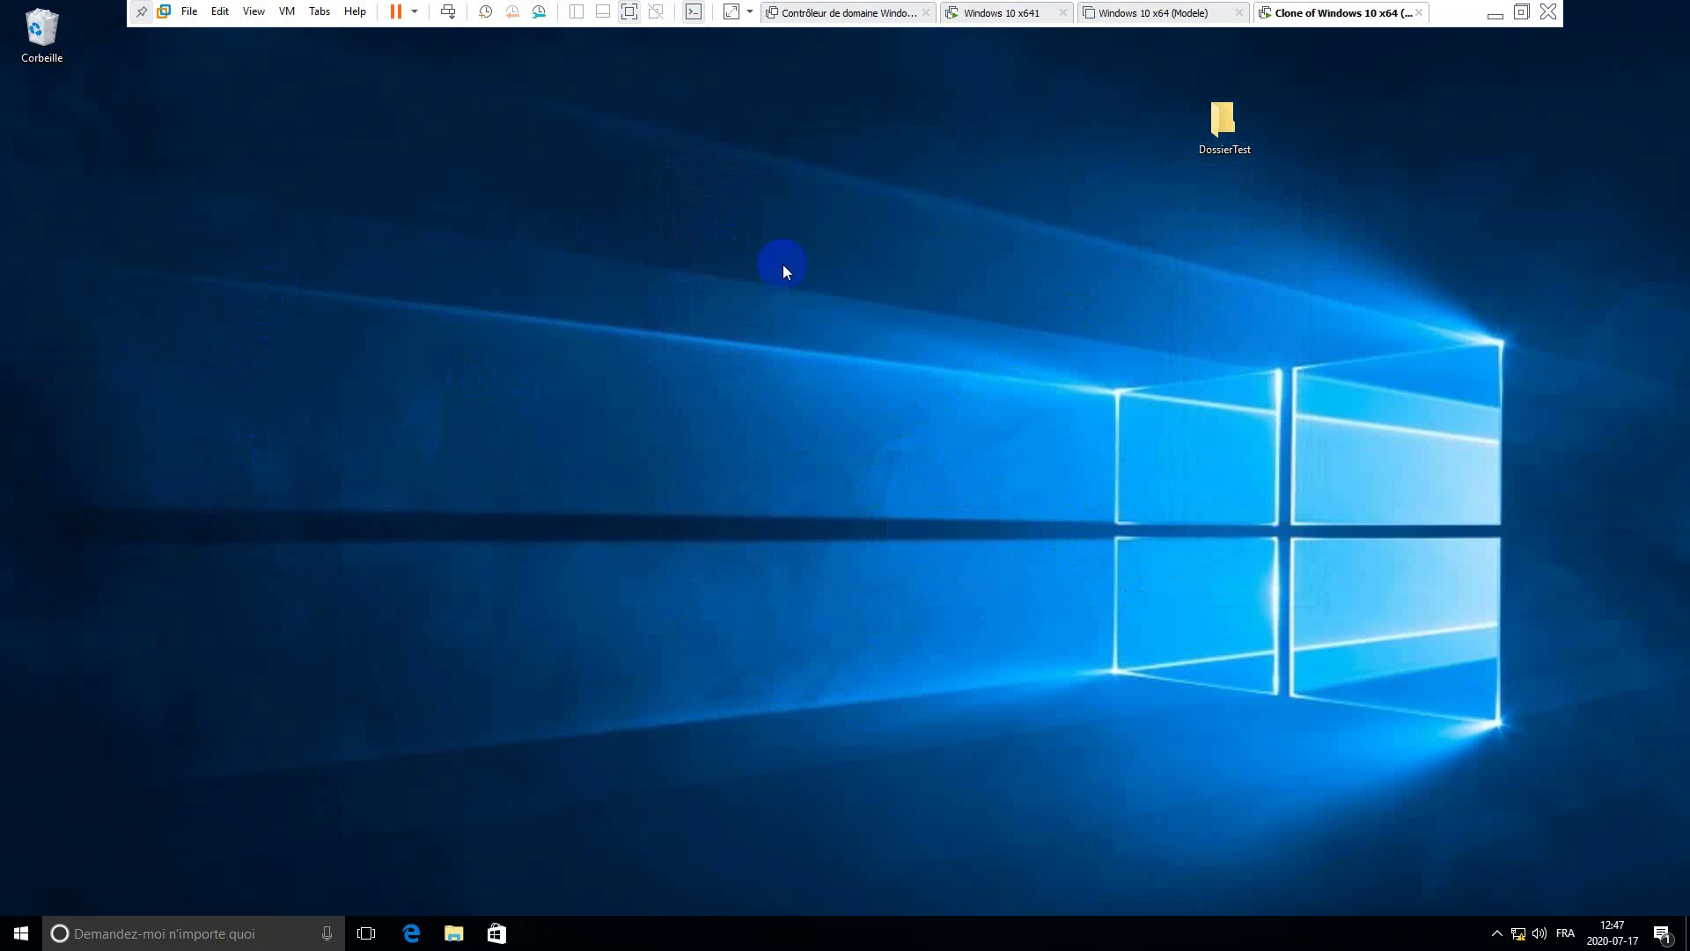
- Reposition the Observateur d'événements window and enlarge it, keeping the DossierTest folder uncovered
{"action": "left_click", "coordinate": [531, 239]}
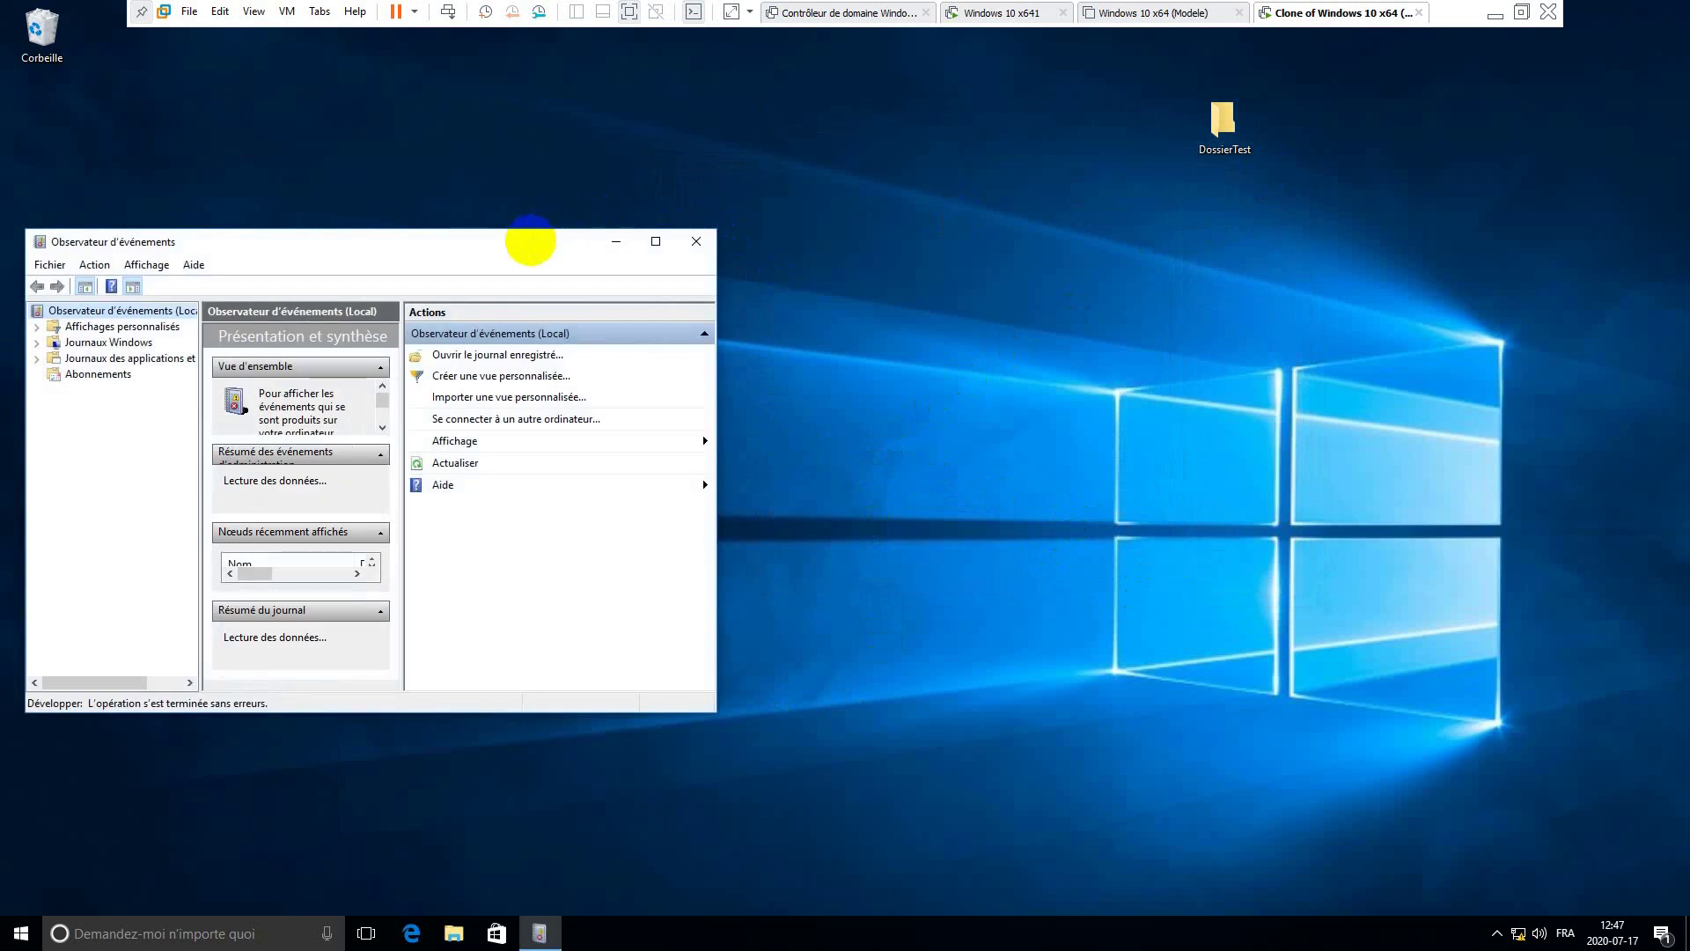
{"action": "left_click_drag", "start_coordinate": [531, 240], "coordinate": [600, 106]}
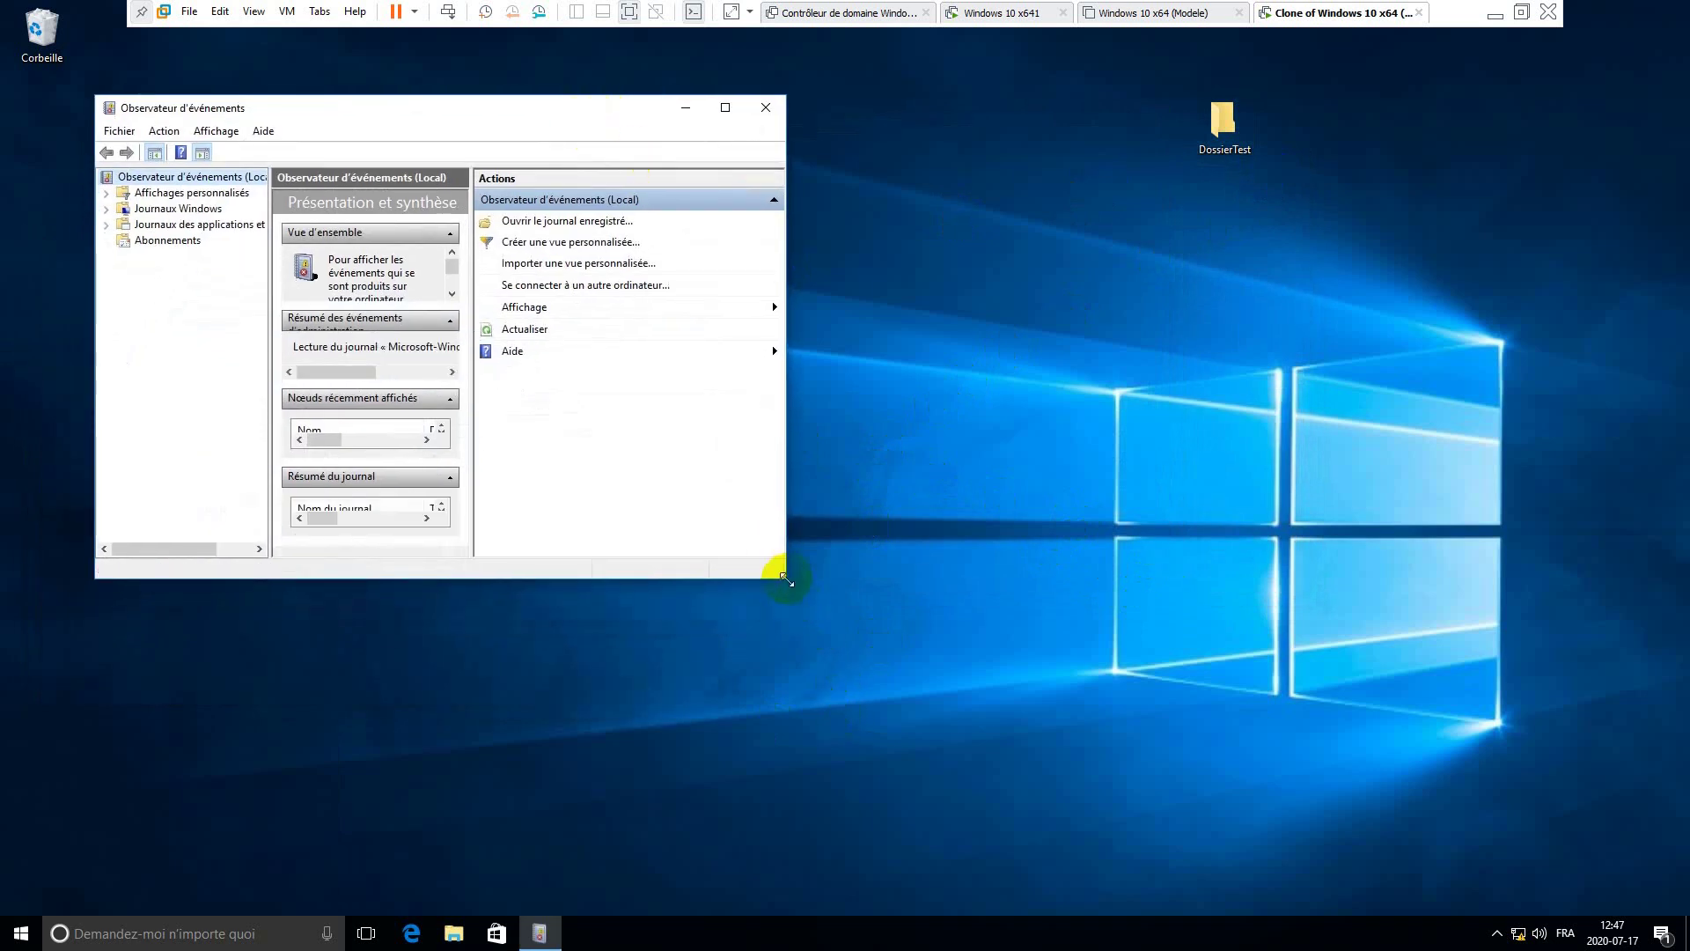
{"action": "left_click_drag", "start_coordinate": [786, 578], "coordinate": [1120, 770]}
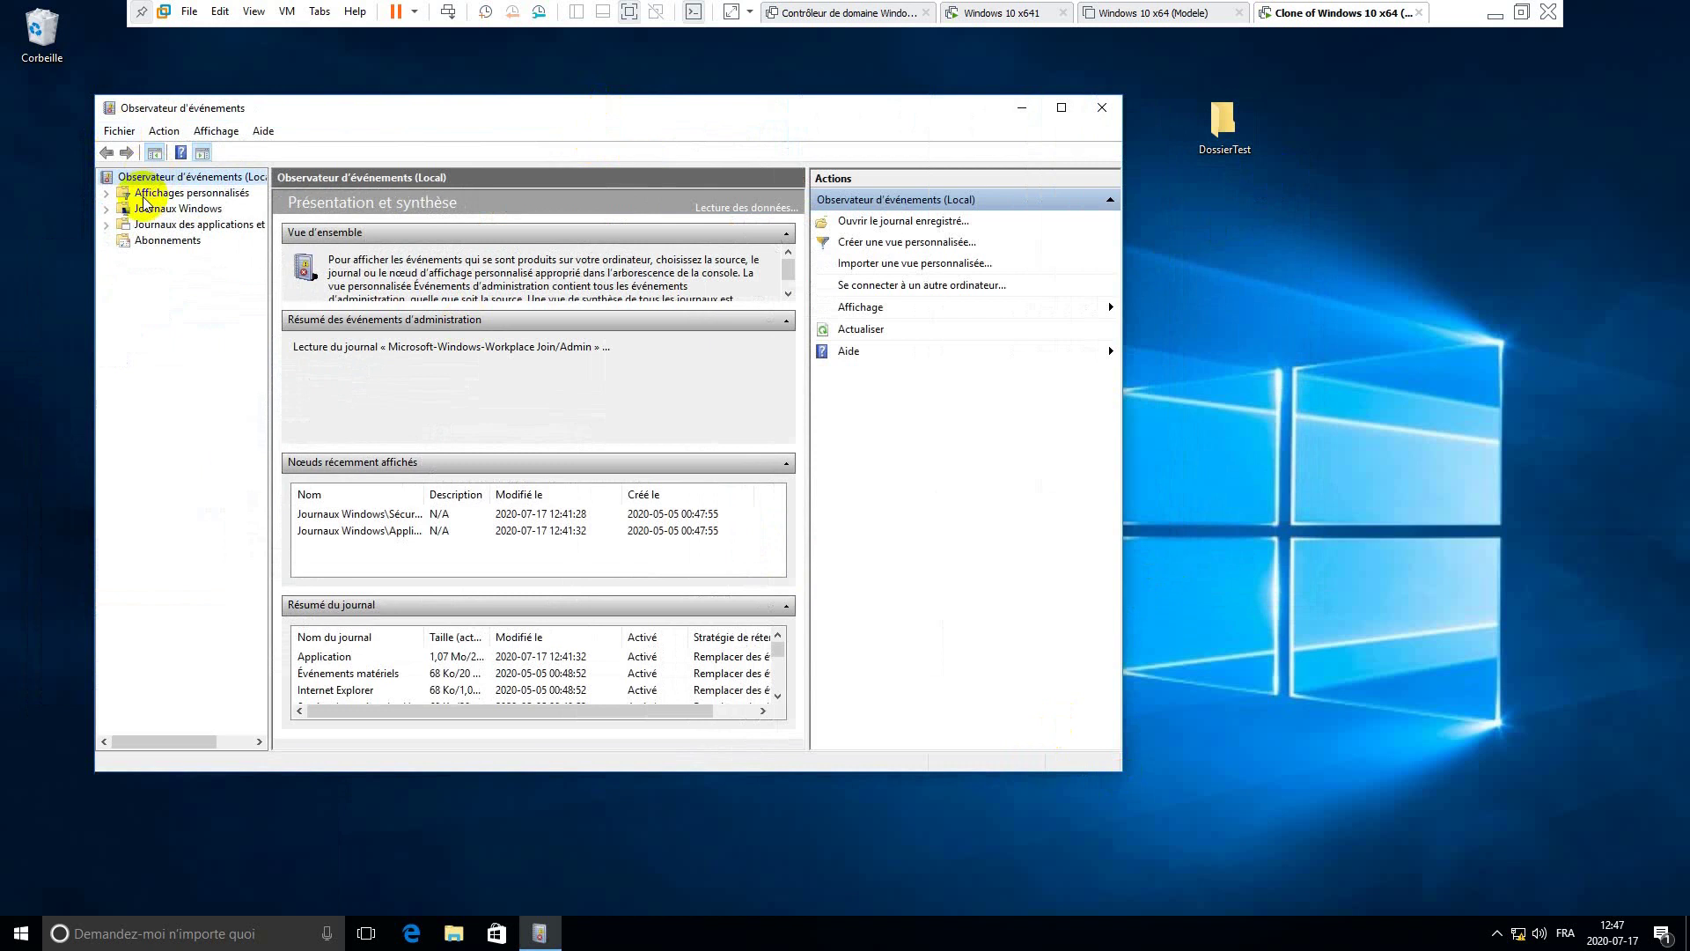
- Display the Sécurité log under Journaux Windows and enlarge its event list to show more rows and columns
{"action": "left_click", "coordinate": [107, 208]}
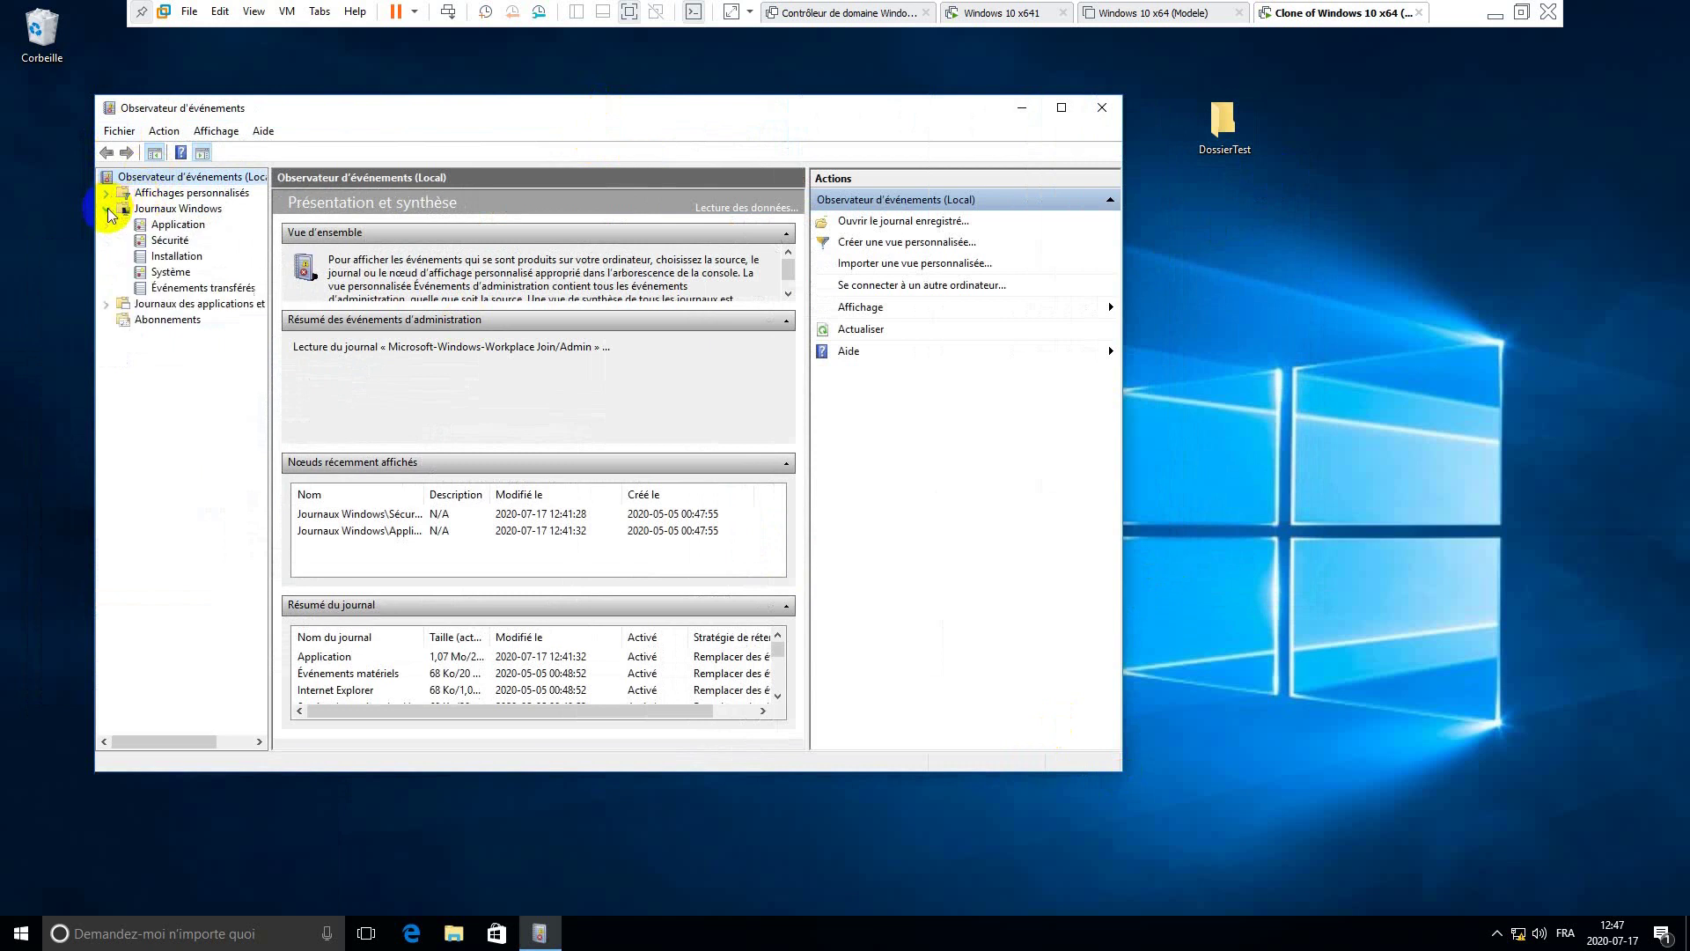
{"action": "left_click", "coordinate": [159, 241]}
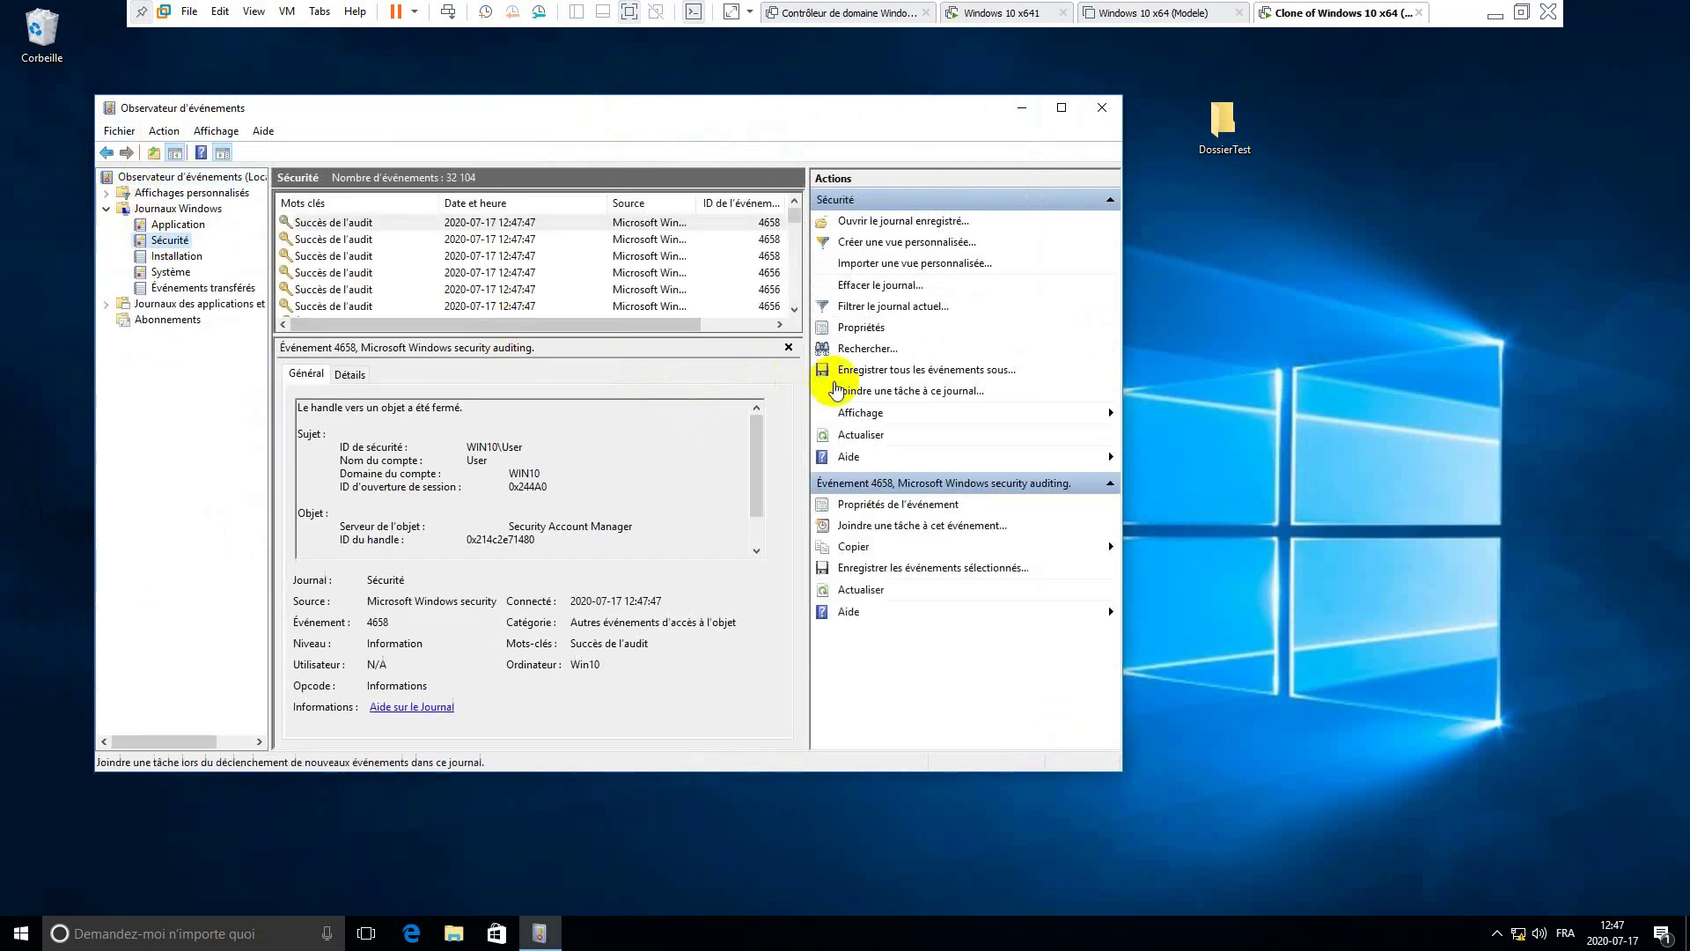
{"action": "left_click_drag", "start_coordinate": [831, 120], "coordinate": [845, 120]}
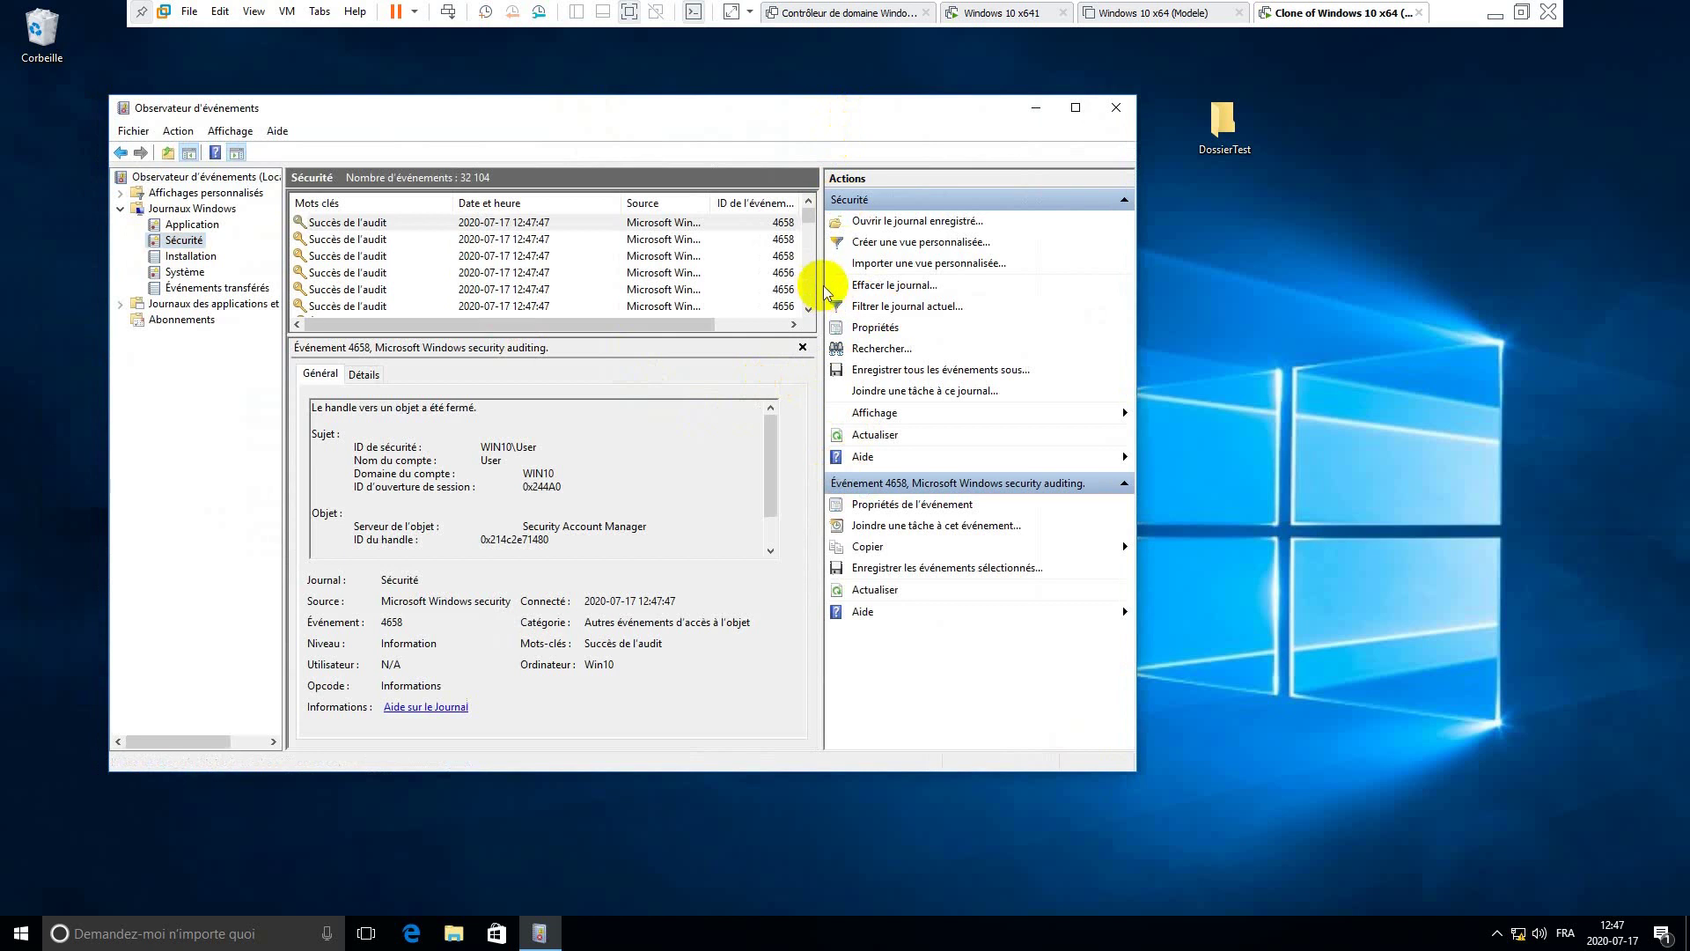
{"action": "left_click_drag", "start_coordinate": [826, 293], "coordinate": [893, 280]}
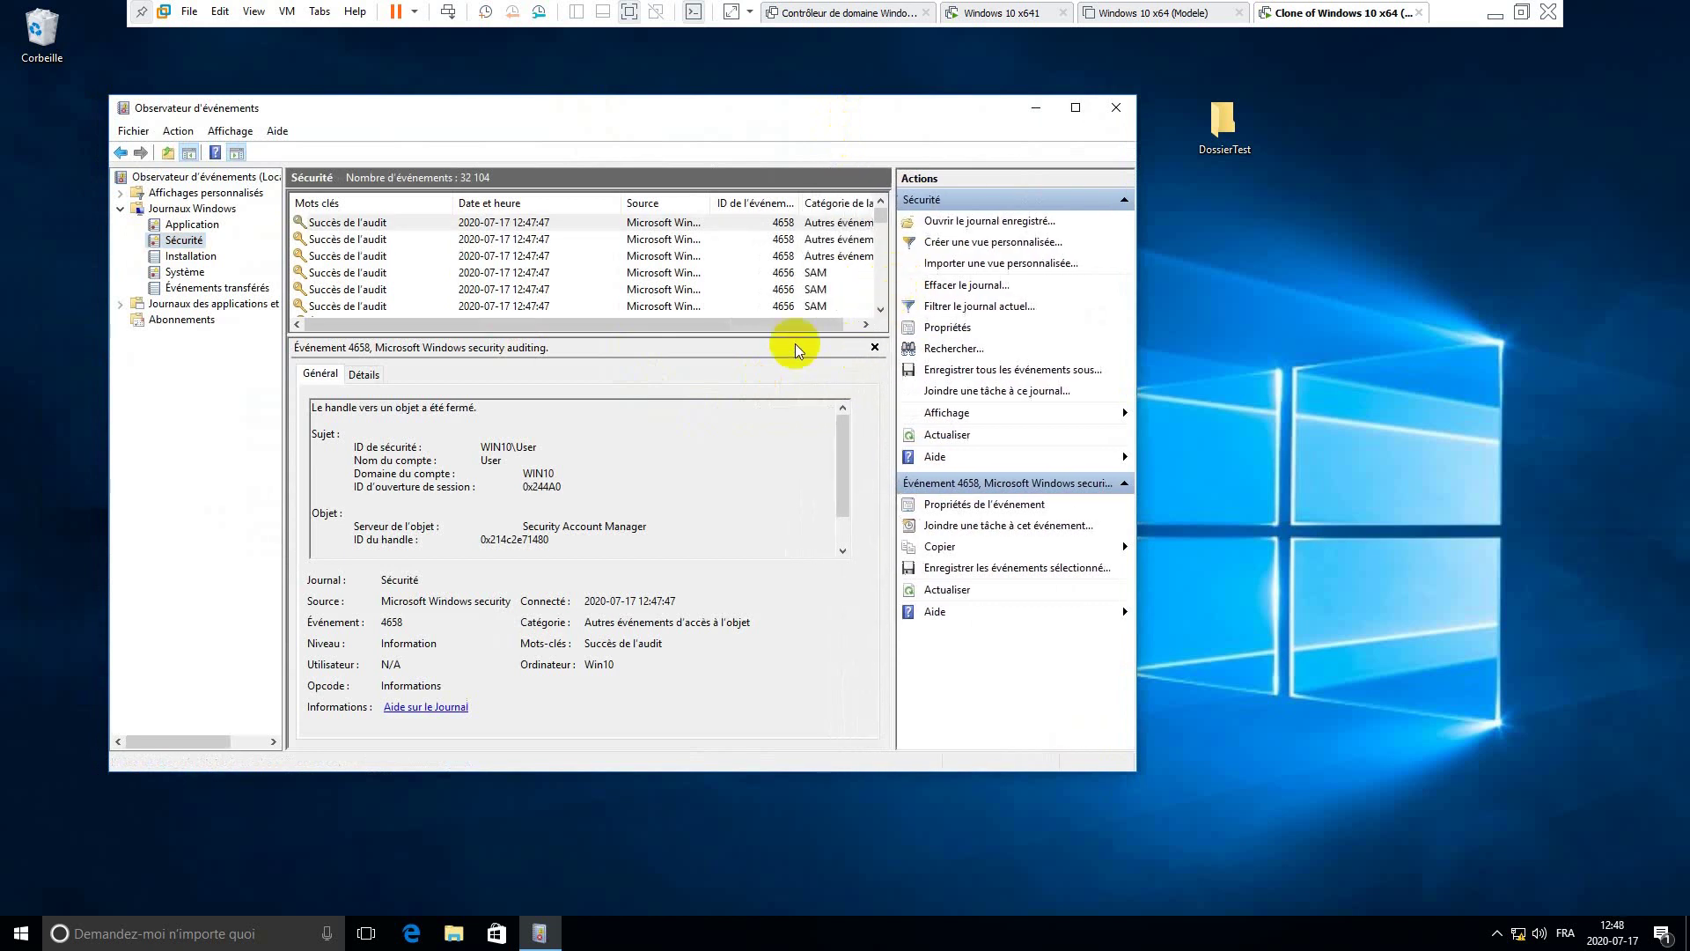
{"action": "left_click_drag", "start_coordinate": [702, 332], "coordinate": [740, 445]}
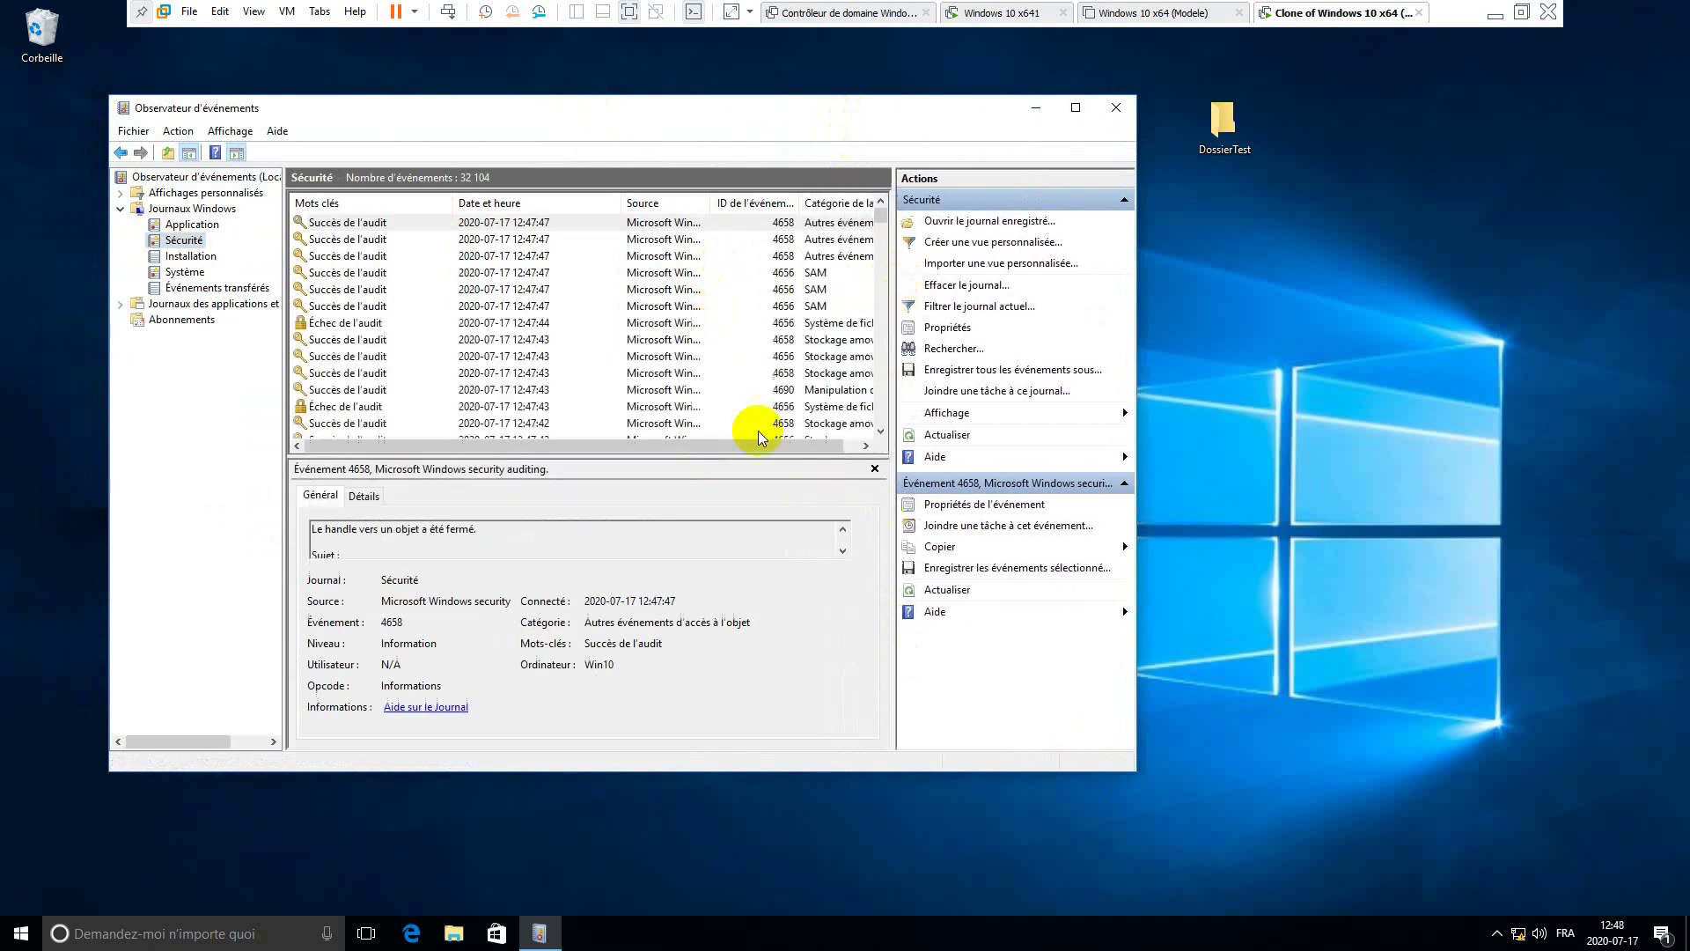
- Look through the most recent audit events in the Sécurité log, checking their keywords, IDs and categories
{"action": "left_click", "coordinate": [880, 430]}
{"action": "left_click", "coordinate": [880, 430]}
{"action": "left_click", "coordinate": [880, 431]}
{"action": "left_click", "coordinate": [881, 431]}
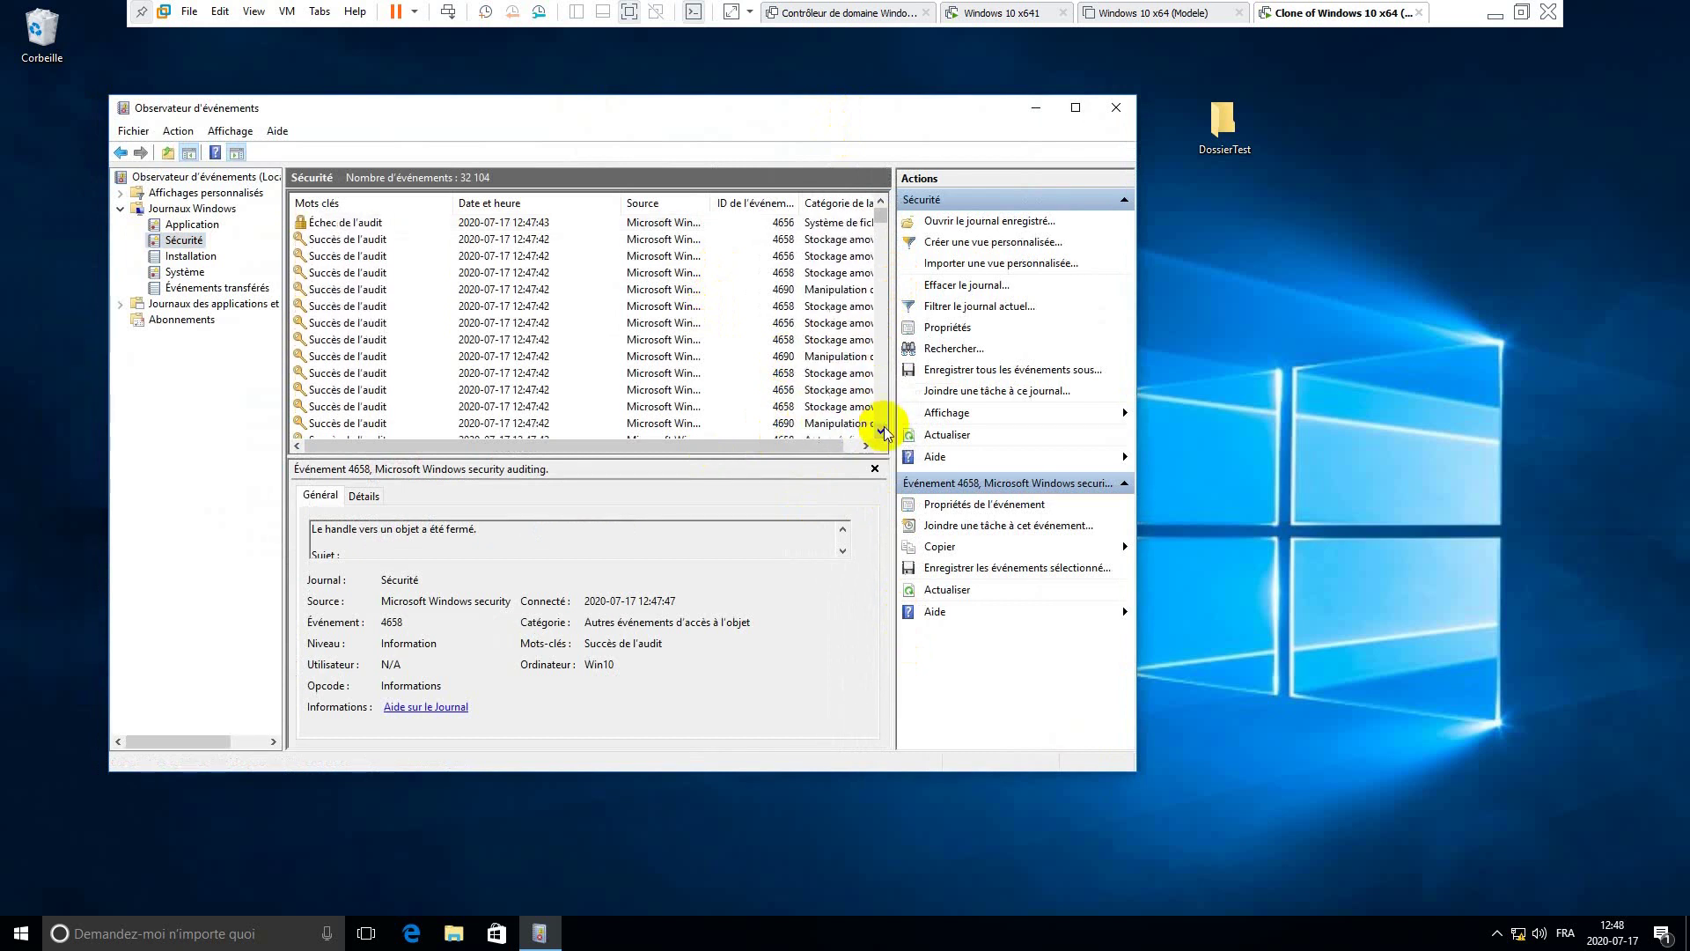
{"action": "left_click", "coordinate": [881, 431]}
{"action": "left_click", "coordinate": [881, 430]}
{"action": "left_click", "coordinate": [882, 430]}
{"action": "left_click", "coordinate": [881, 430]}
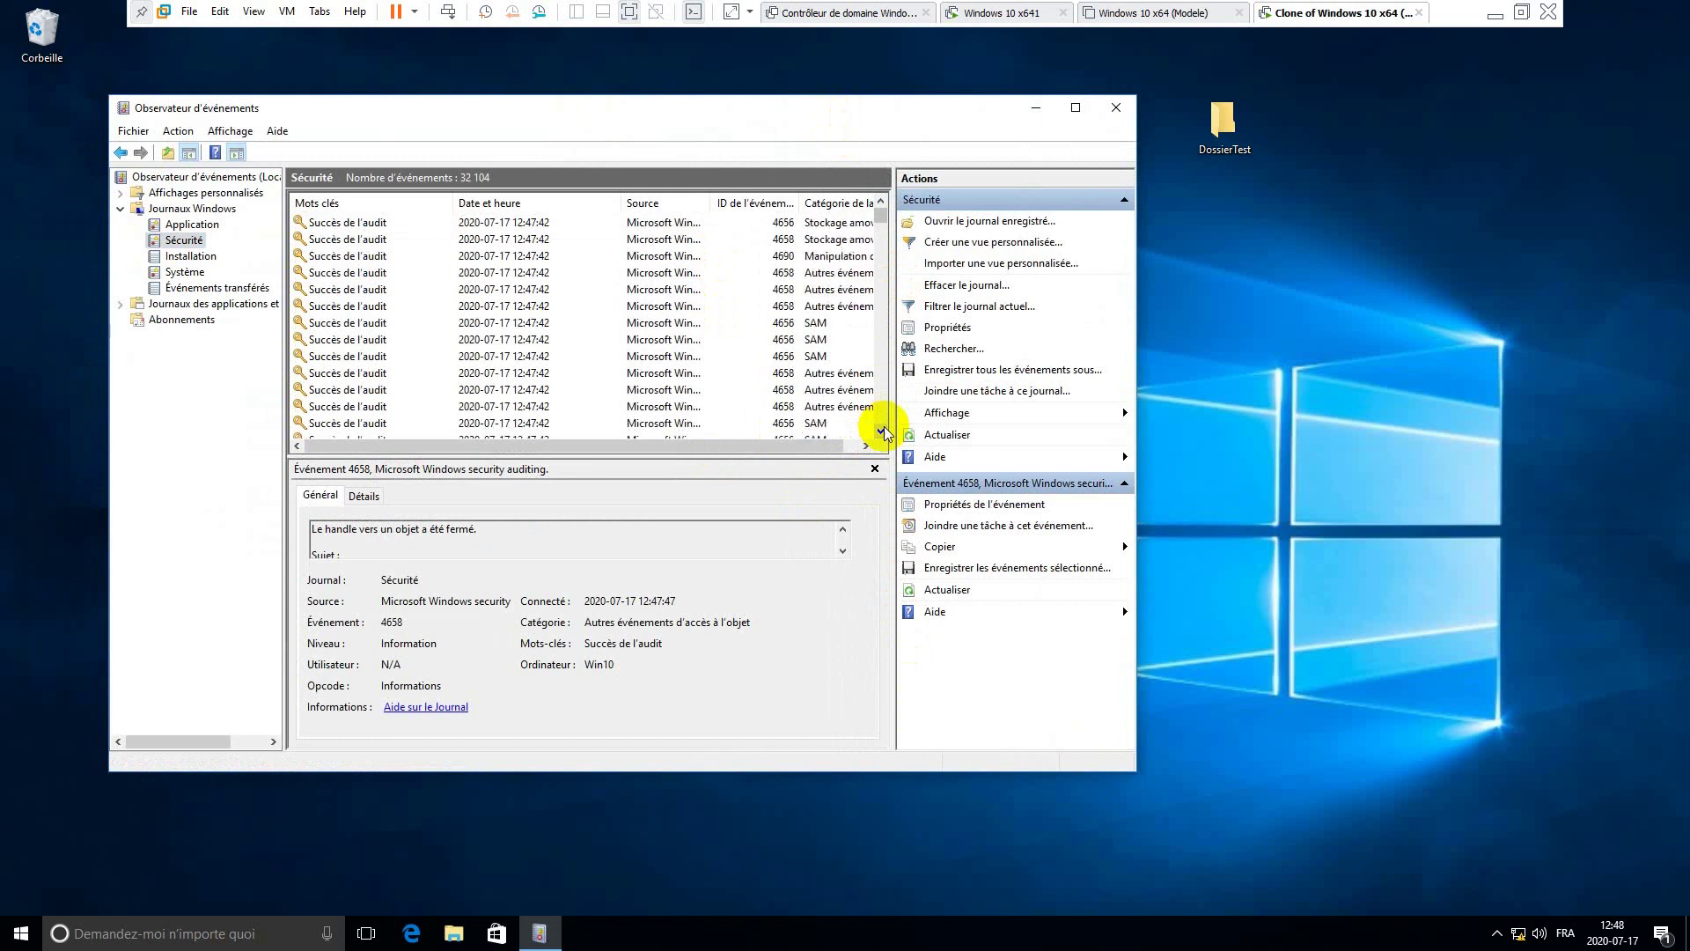
{"action": "left_click", "coordinate": [881, 430]}
{"action": "left_click", "coordinate": [881, 430]}
{"action": "left_click", "coordinate": [881, 430]}
{"action": "left_click", "coordinate": [882, 430]}
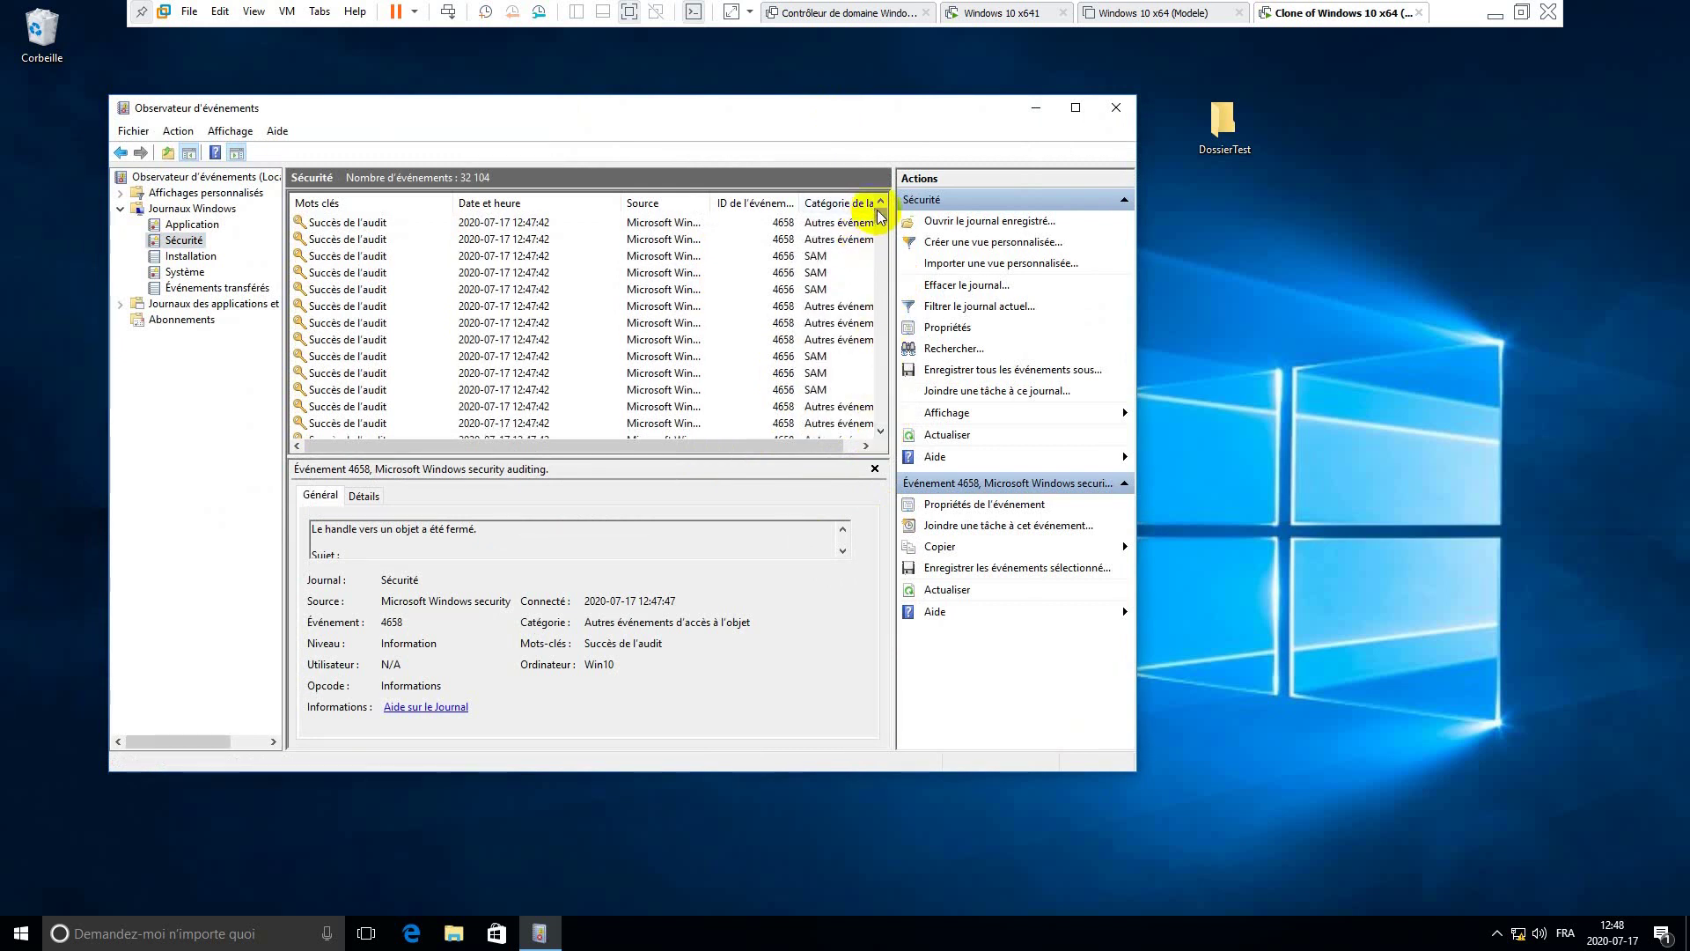
- Examine the details of consecutive audit events in an enlarged properties window, starting with a 4658 event in the Sécurité log
{"action": "double_click", "coordinate": [520, 222]}
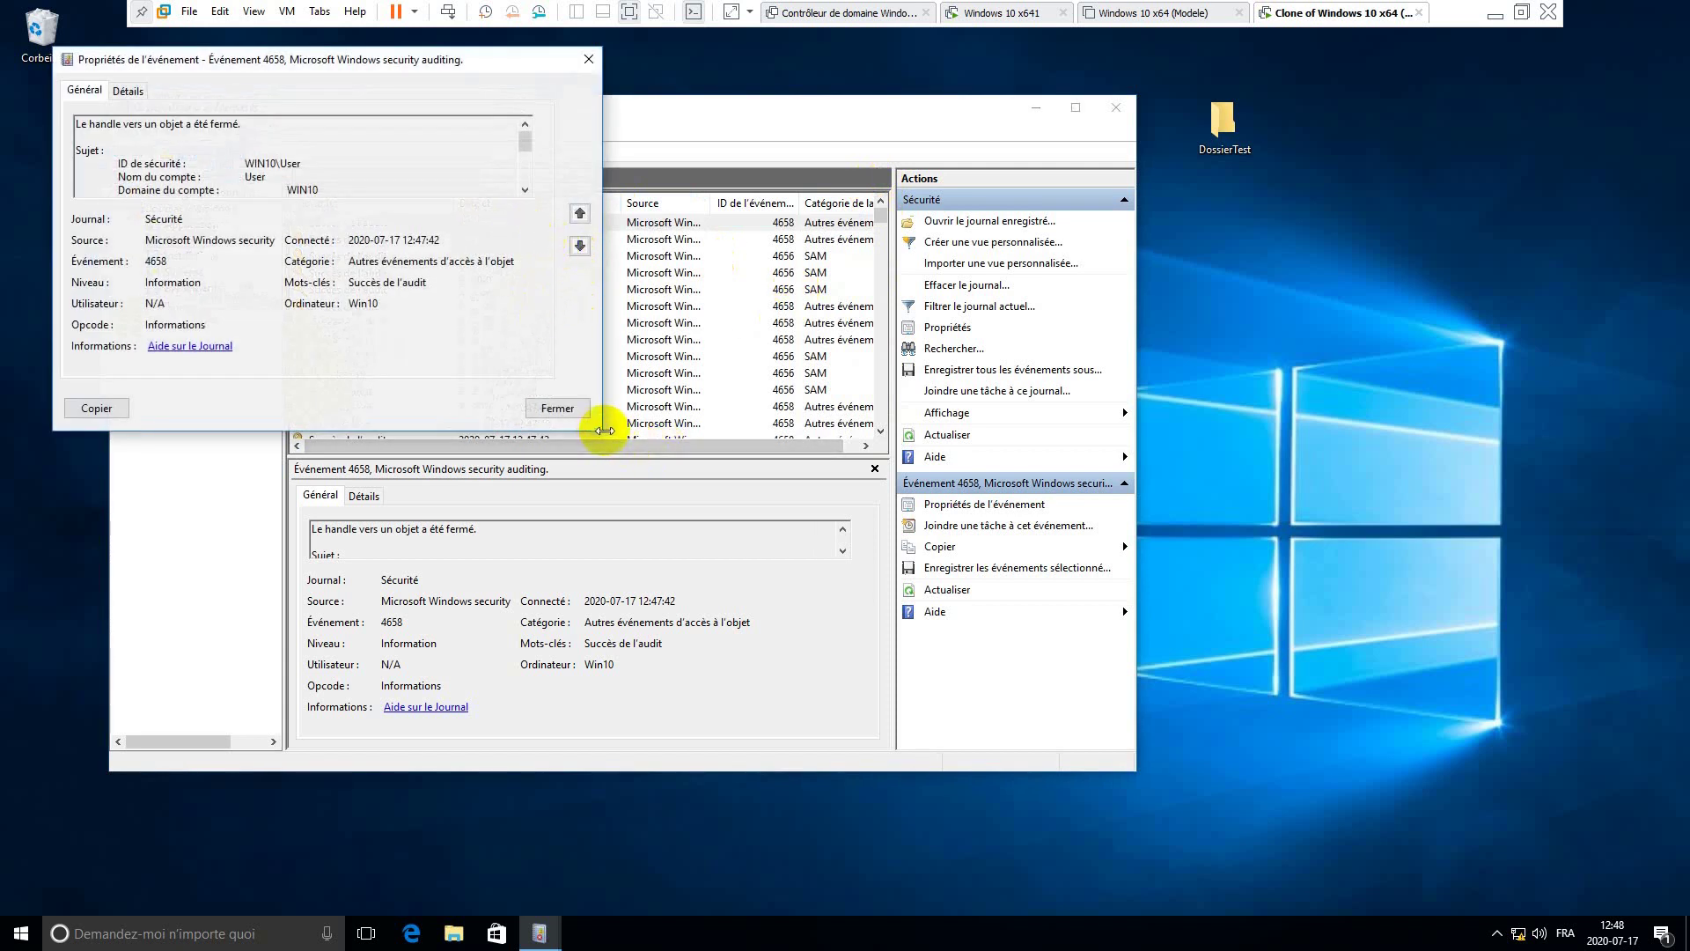
{"action": "left_click_drag", "start_coordinate": [605, 429], "coordinate": [817, 666]}
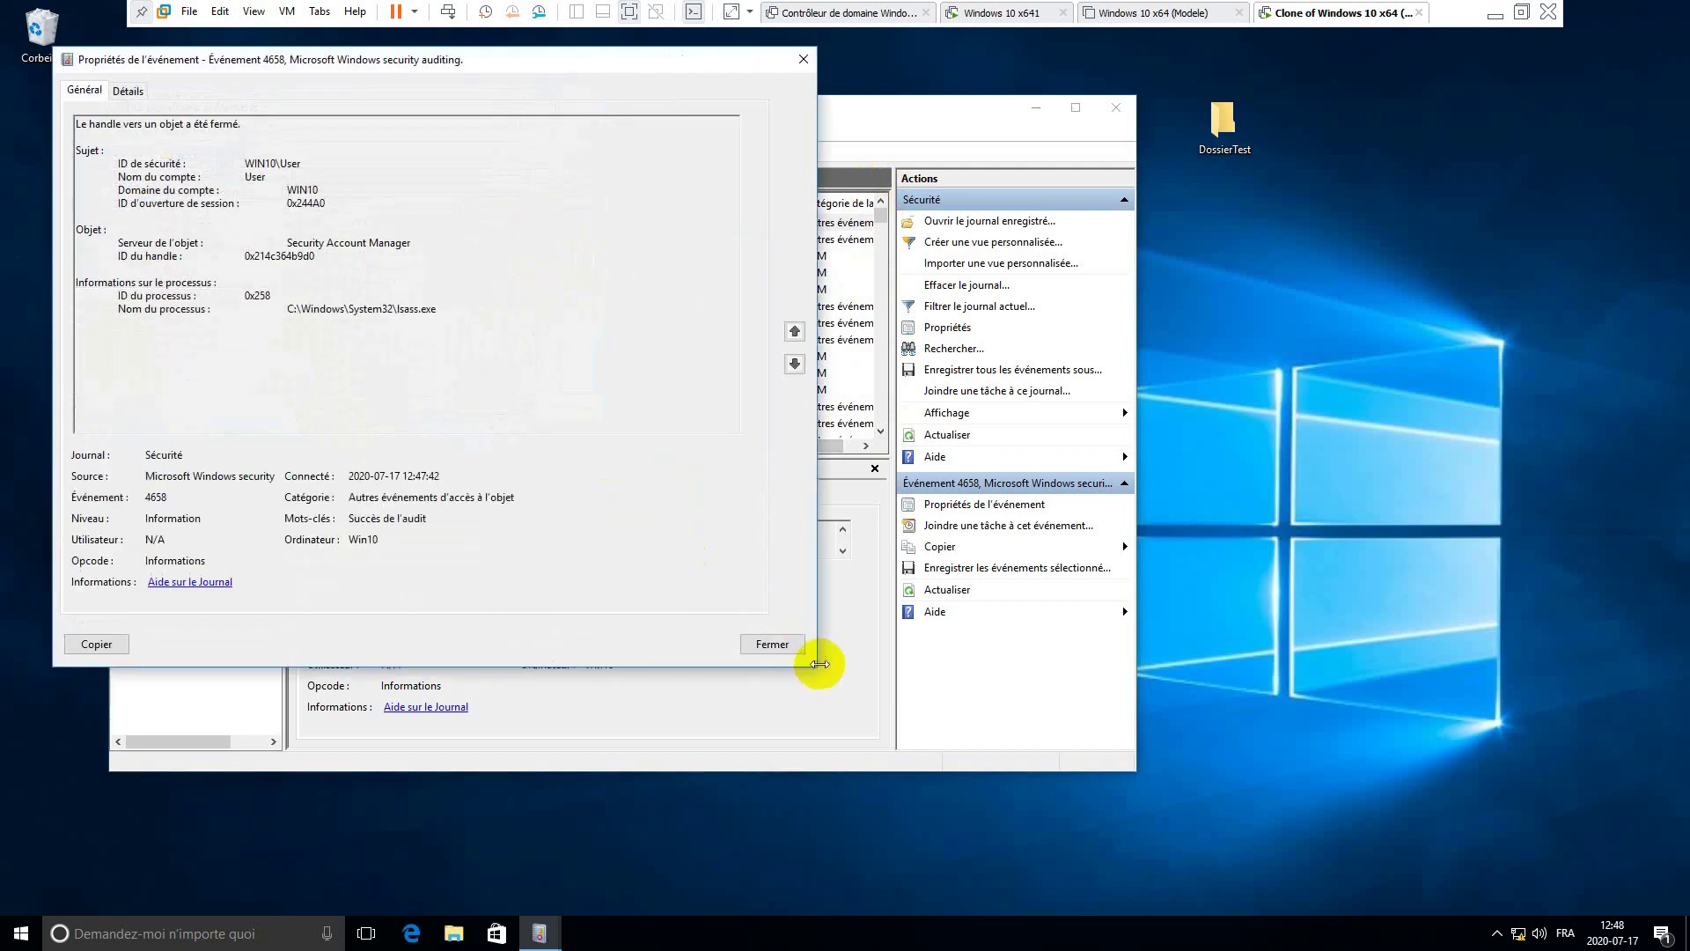
{"action": "left_click", "coordinate": [793, 366]}
{"action": "left_click", "coordinate": [793, 365]}
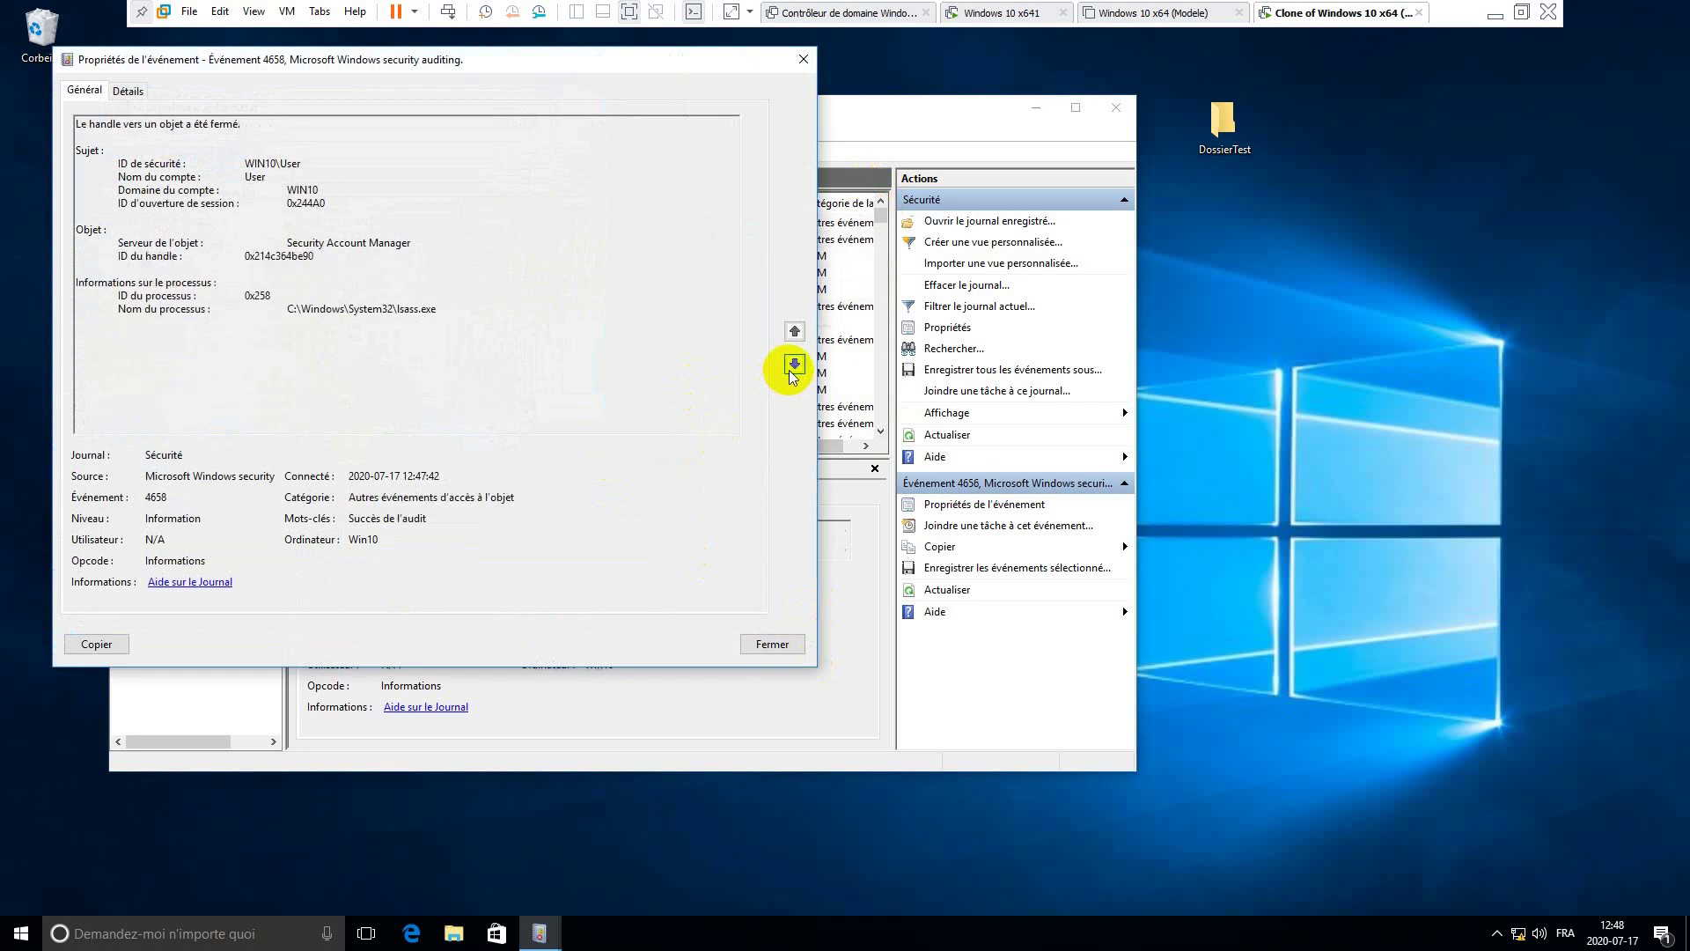
{"action": "left_click", "coordinate": [792, 366]}
{"action": "left_click", "coordinate": [792, 366]}
{"action": "left_click", "coordinate": [792, 365]}
{"action": "left_click", "coordinate": [793, 365]}
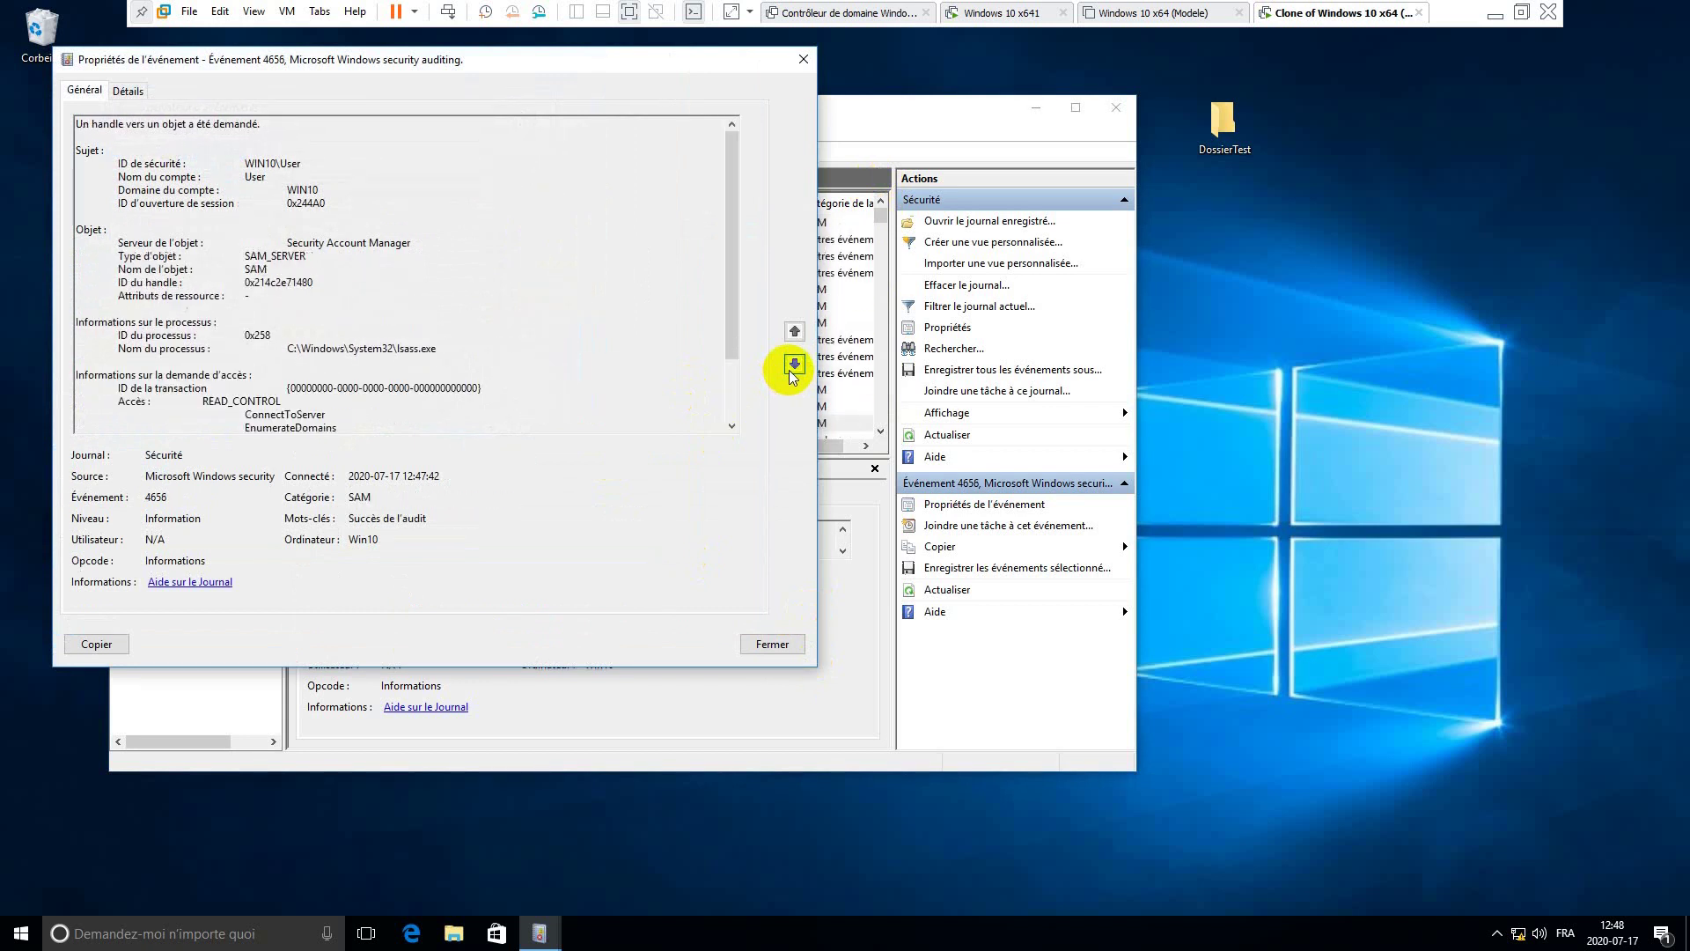
{"action": "left_click", "coordinate": [792, 366]}
{"action": "left_click", "coordinate": [792, 365]}
{"action": "left_click", "coordinate": [792, 365]}
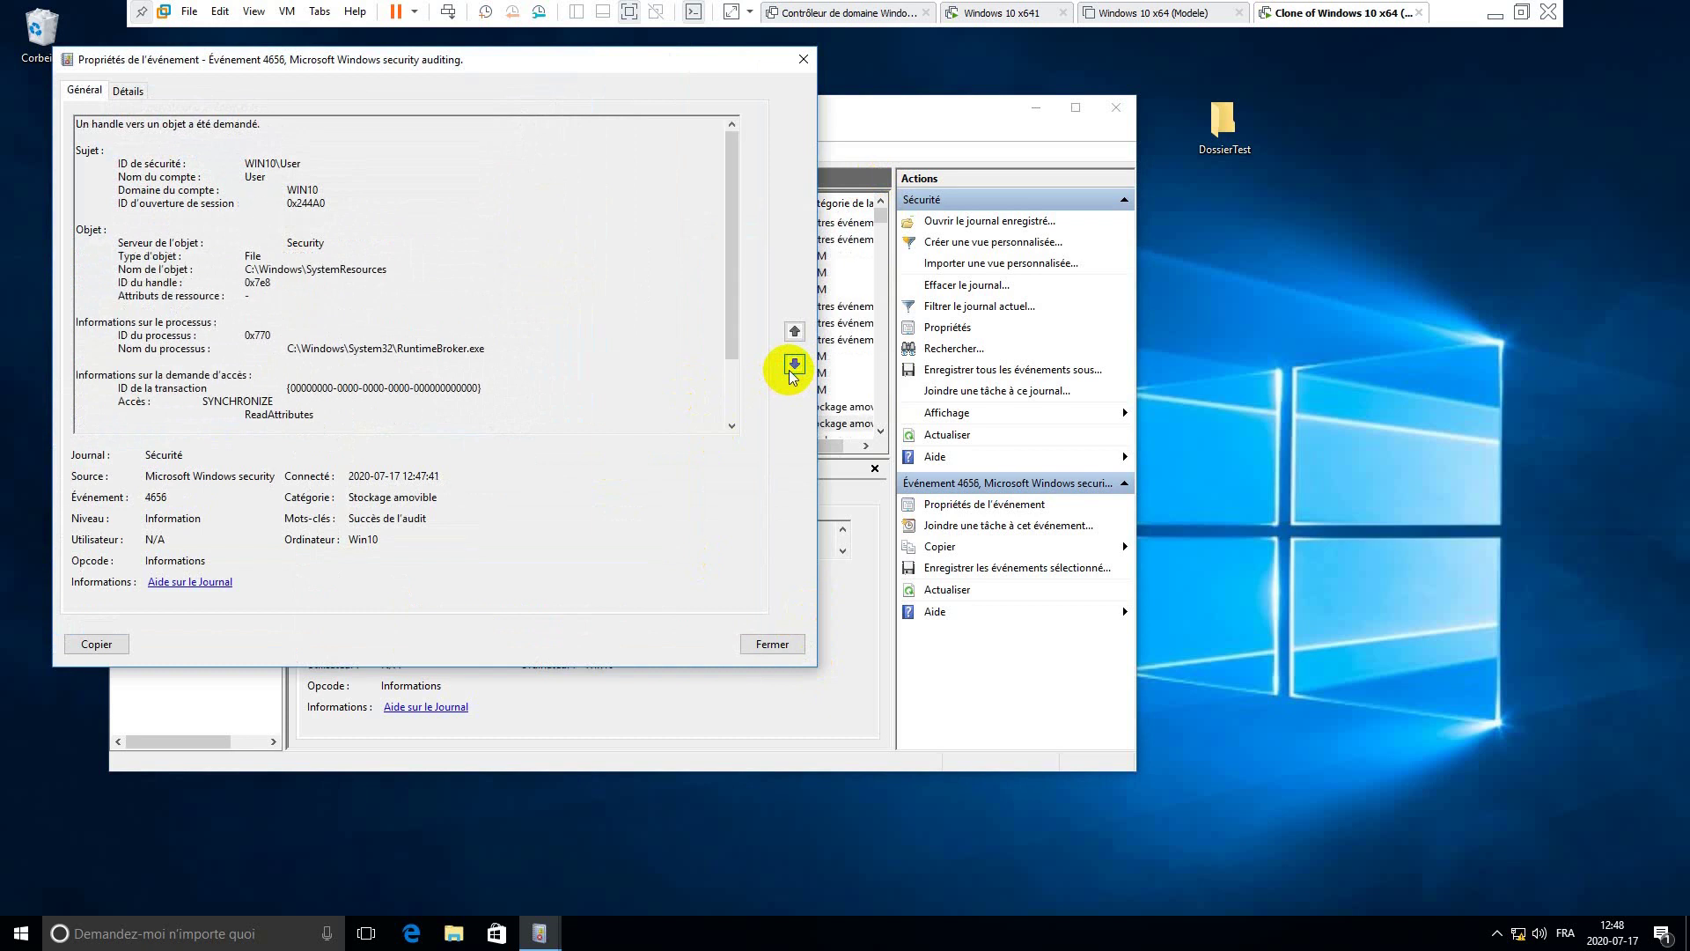
{"action": "left_click", "coordinate": [793, 368]}
{"action": "left_click", "coordinate": [792, 368]}
{"action": "left_click", "coordinate": [792, 368]}
{"action": "left_click", "coordinate": [792, 368]}
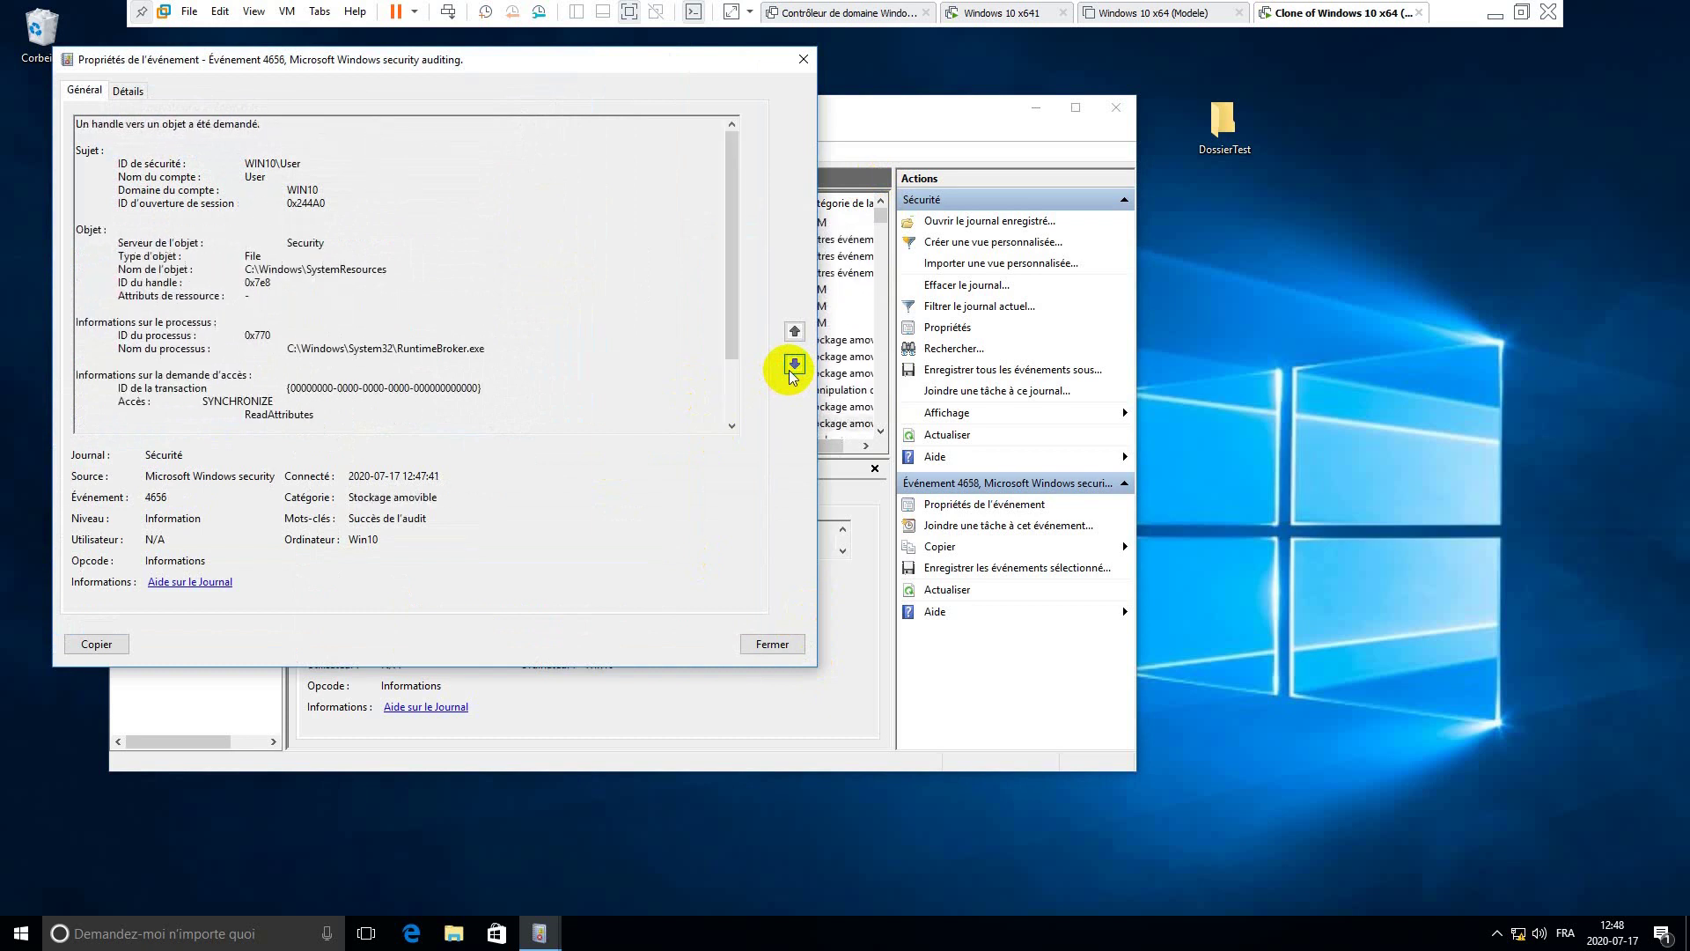
{"action": "left_click", "coordinate": [793, 368]}
{"action": "left_click", "coordinate": [793, 368]}
{"action": "left_click", "coordinate": [792, 368]}
{"action": "left_click", "coordinate": [792, 368]}
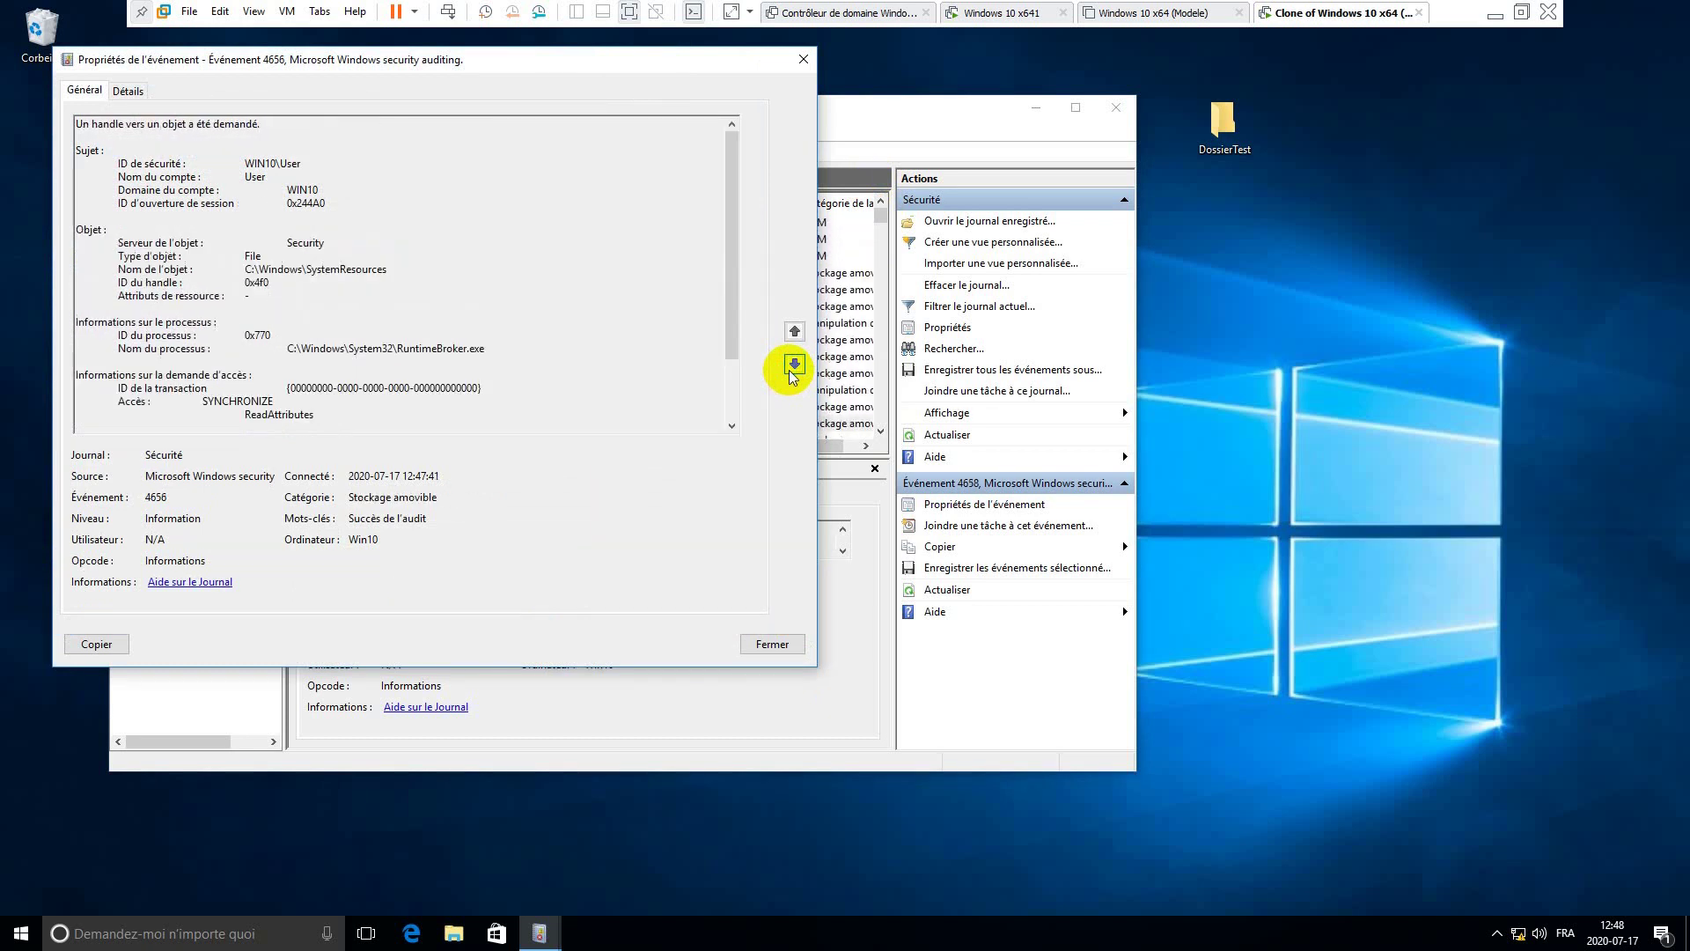
{"action": "left_click", "coordinate": [792, 368]}
{"action": "left_click", "coordinate": [792, 368]}
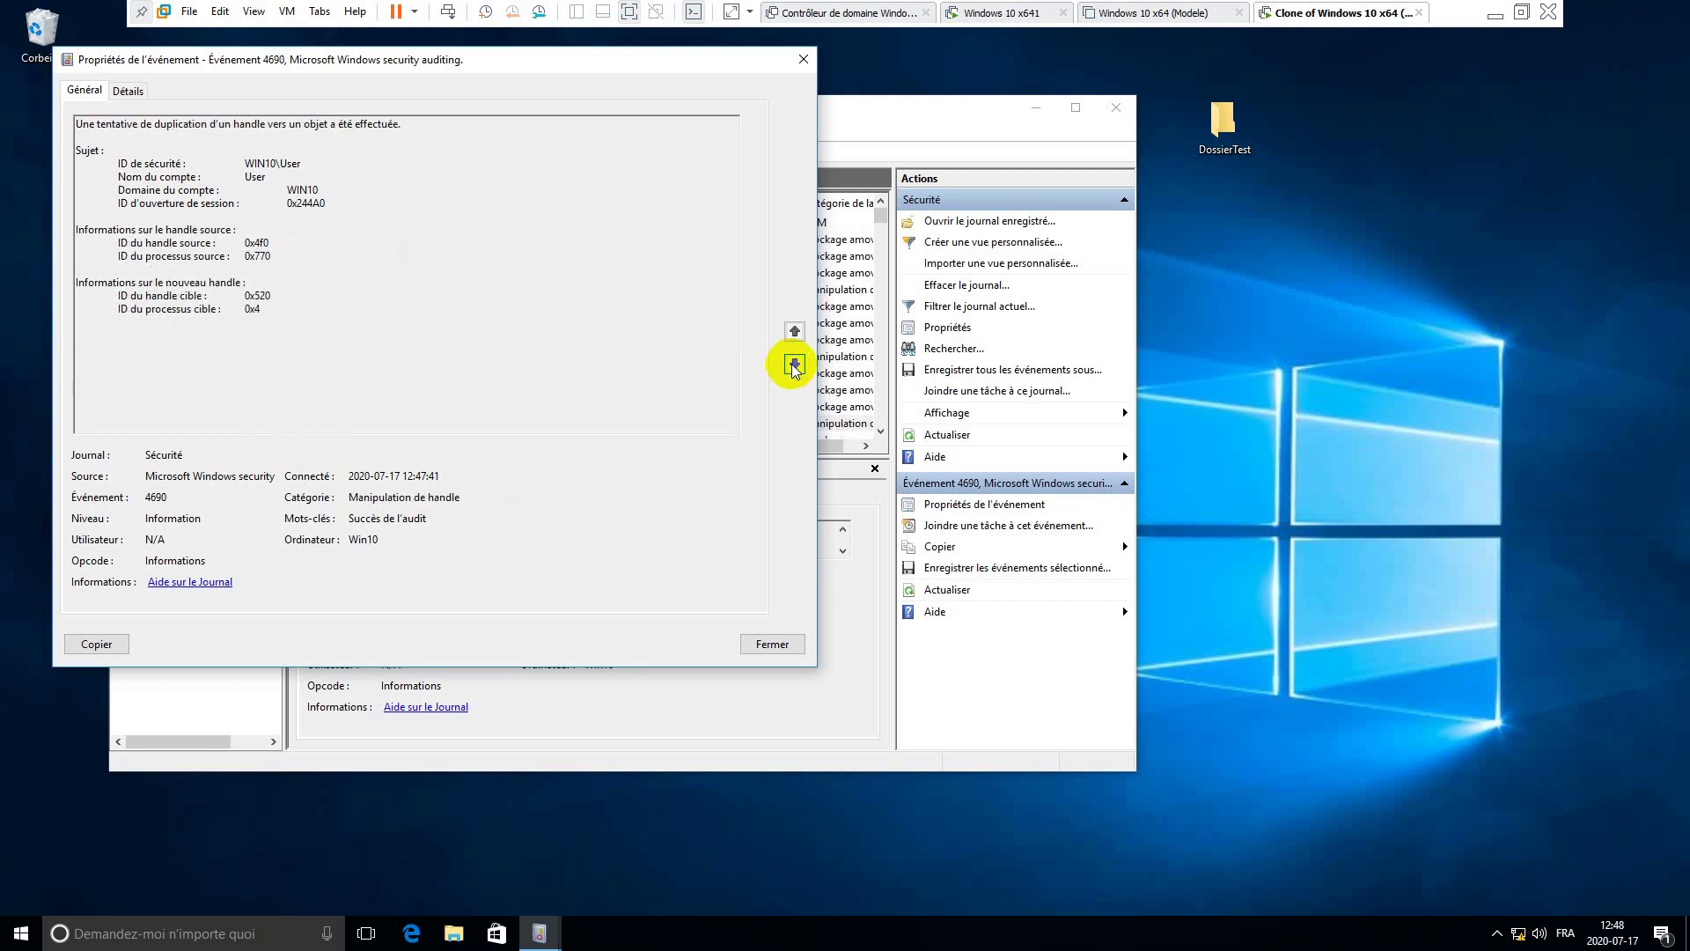
- Create a text document named FichietTest inside the DossierTest folder, and minimize the folder window
{"action": "left_click", "coordinate": [916, 124]}
{"action": "double_click", "coordinate": [1223, 123]}
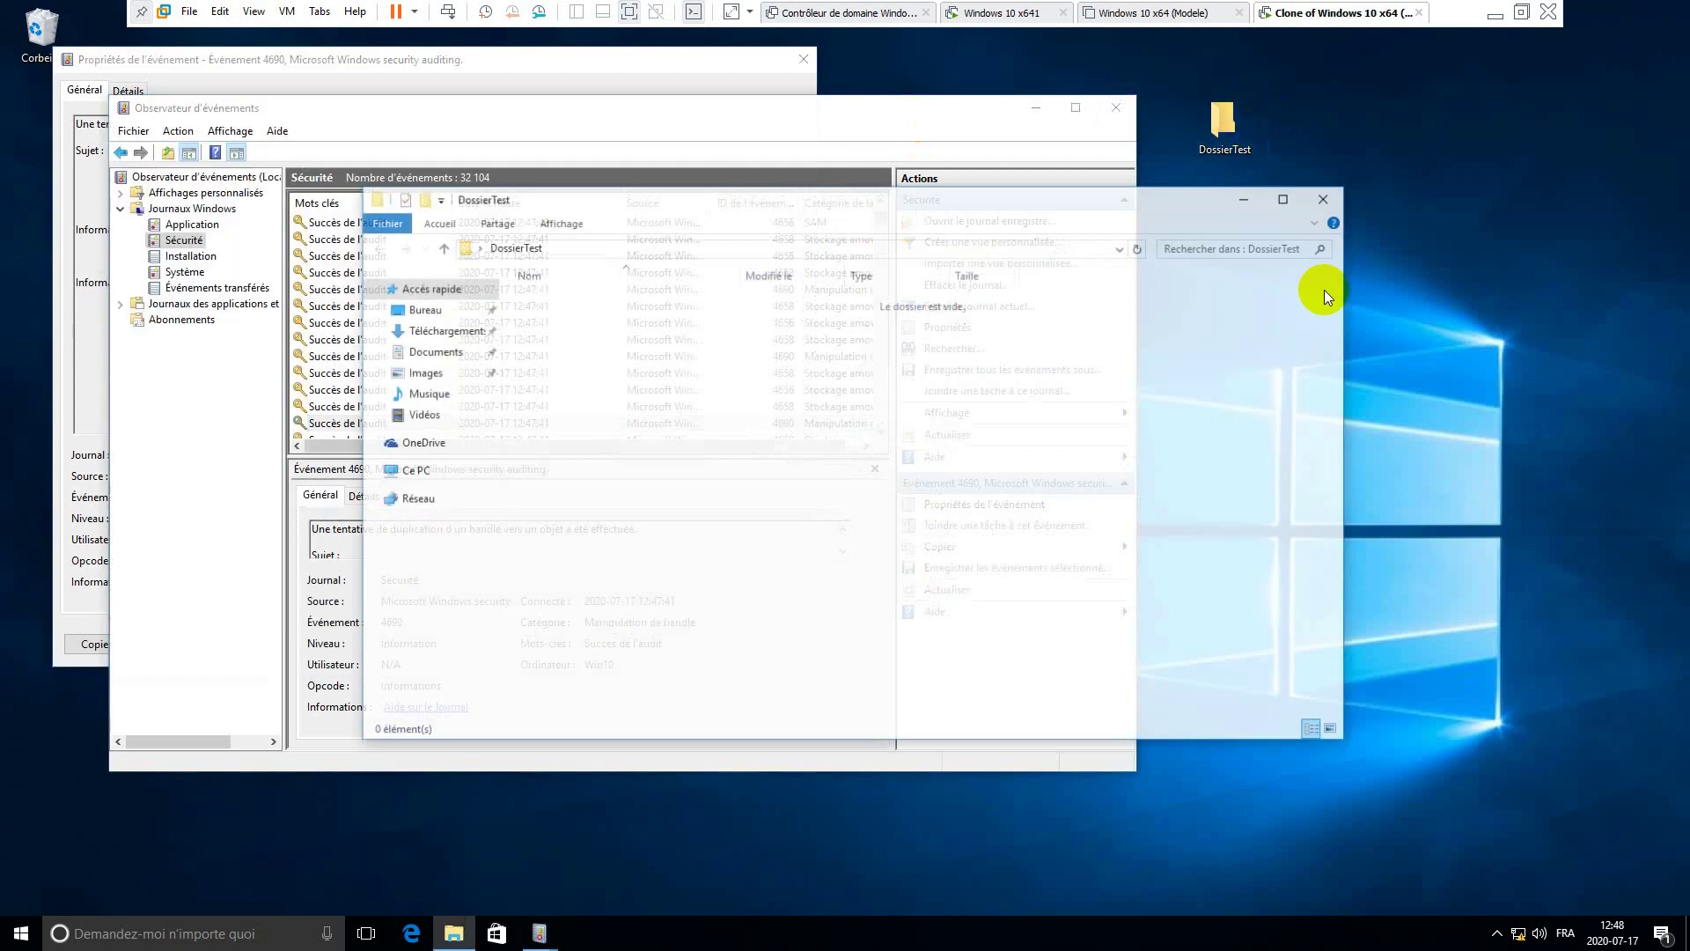
{"action": "right_click", "coordinate": [757, 415]}
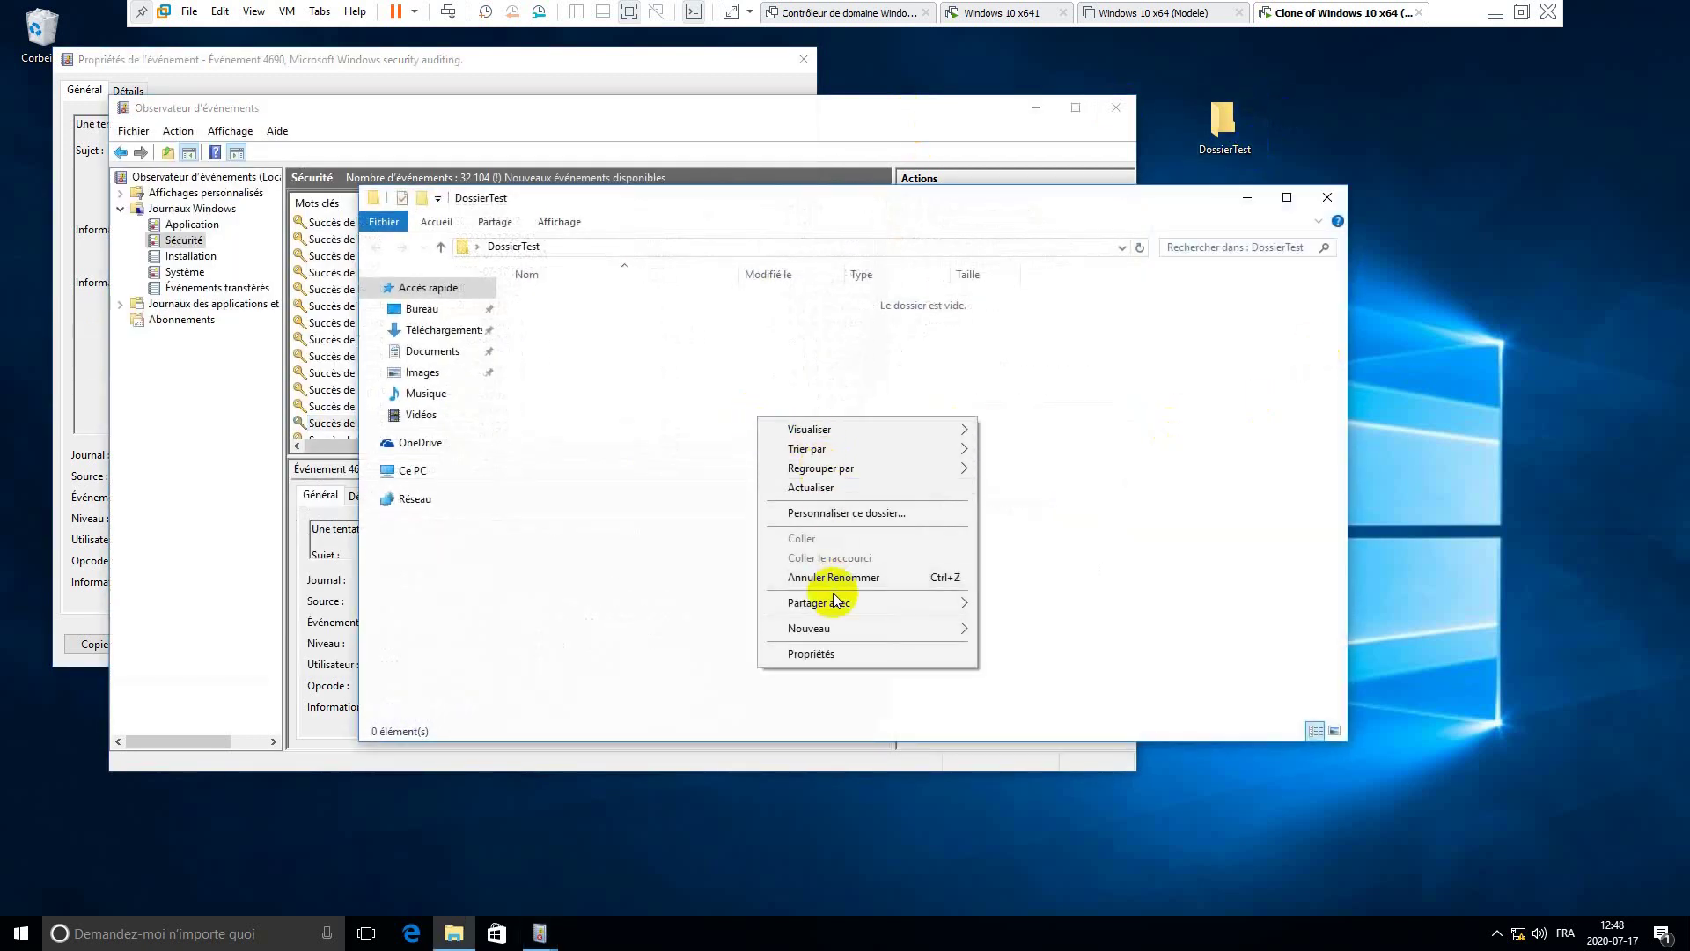
{"action": "mouse_move", "coordinate": [837, 640]}
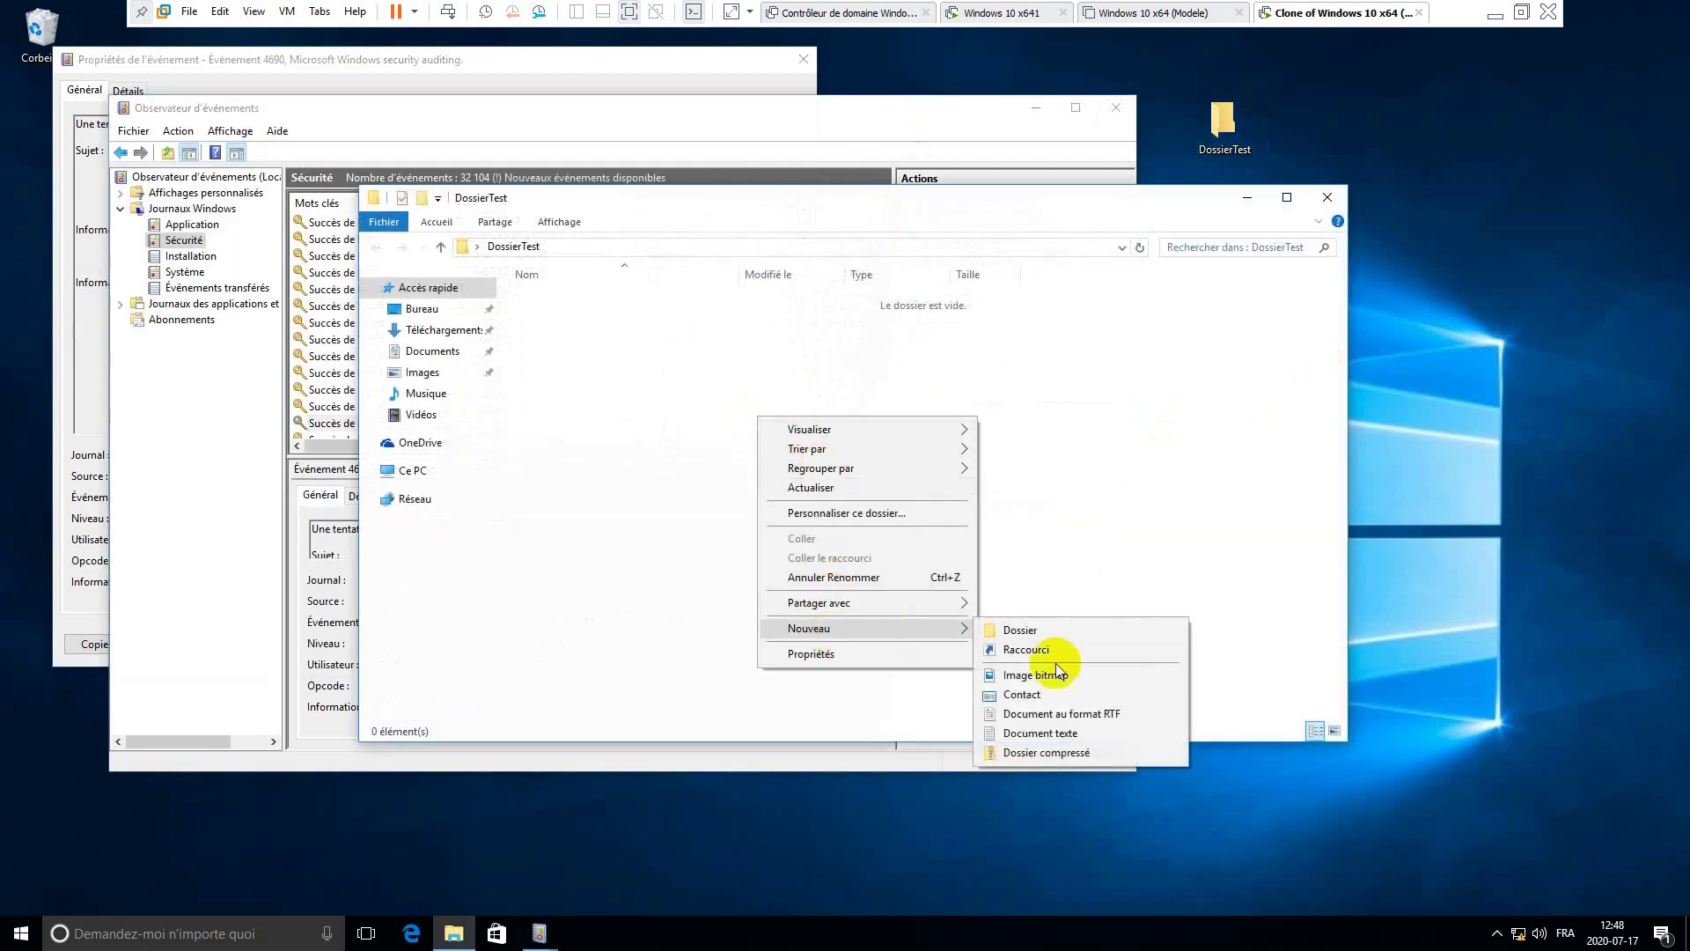
{"action": "left_click", "coordinate": [1043, 738]}
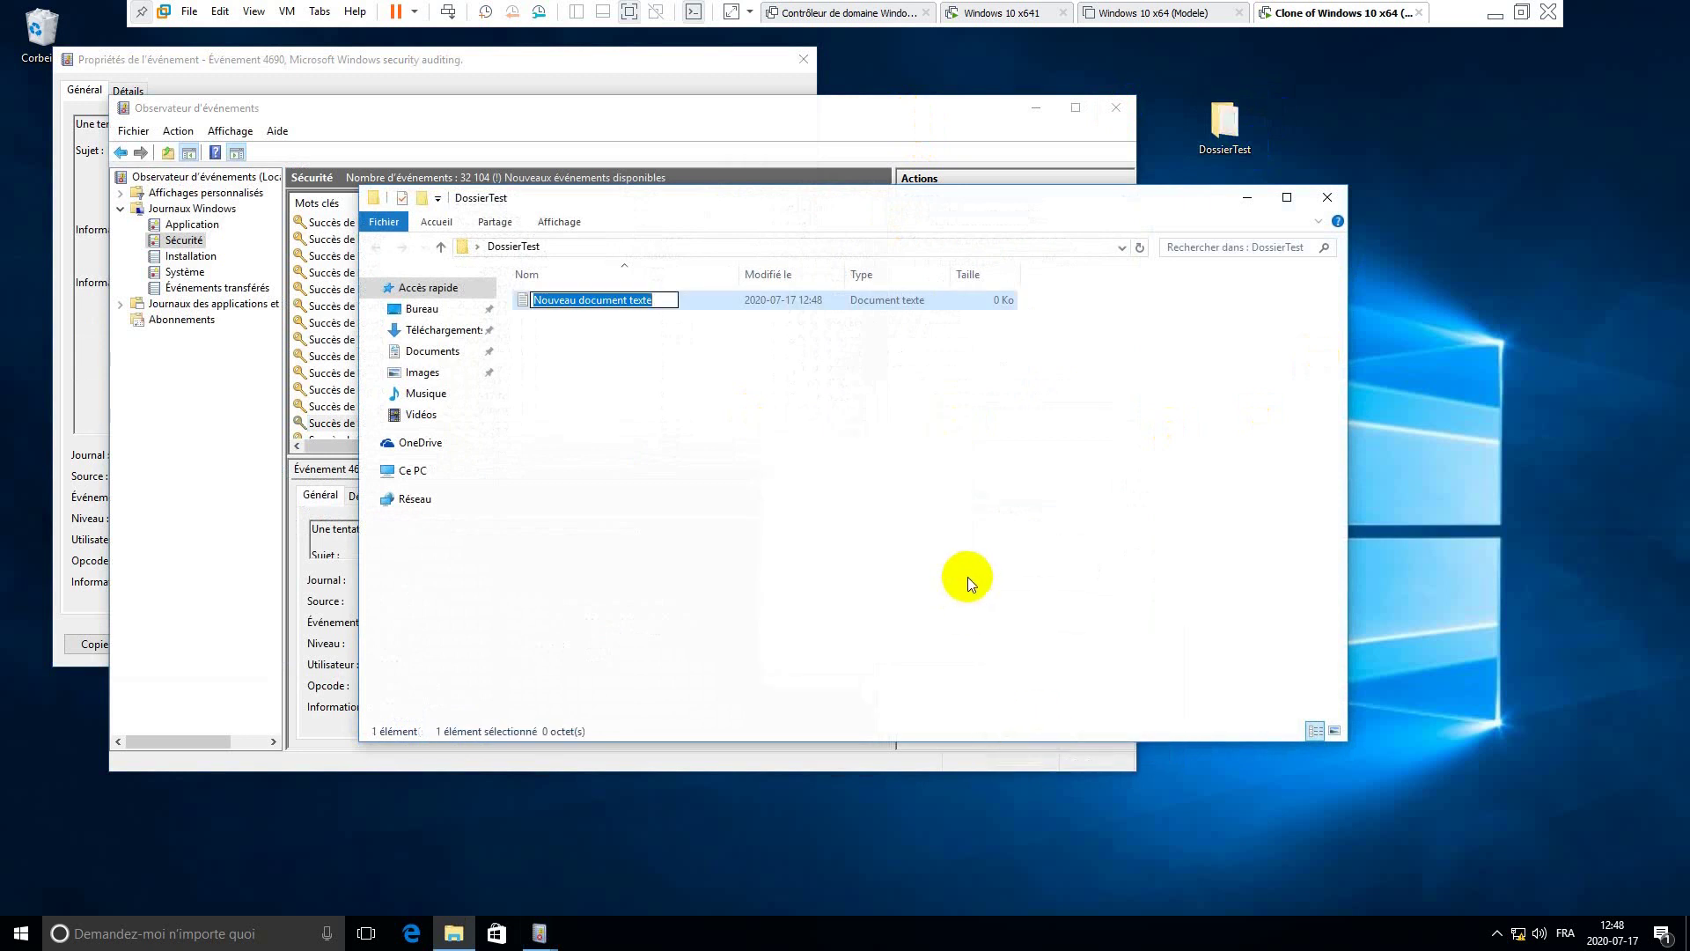
{"action": "type", "text": "tes"}
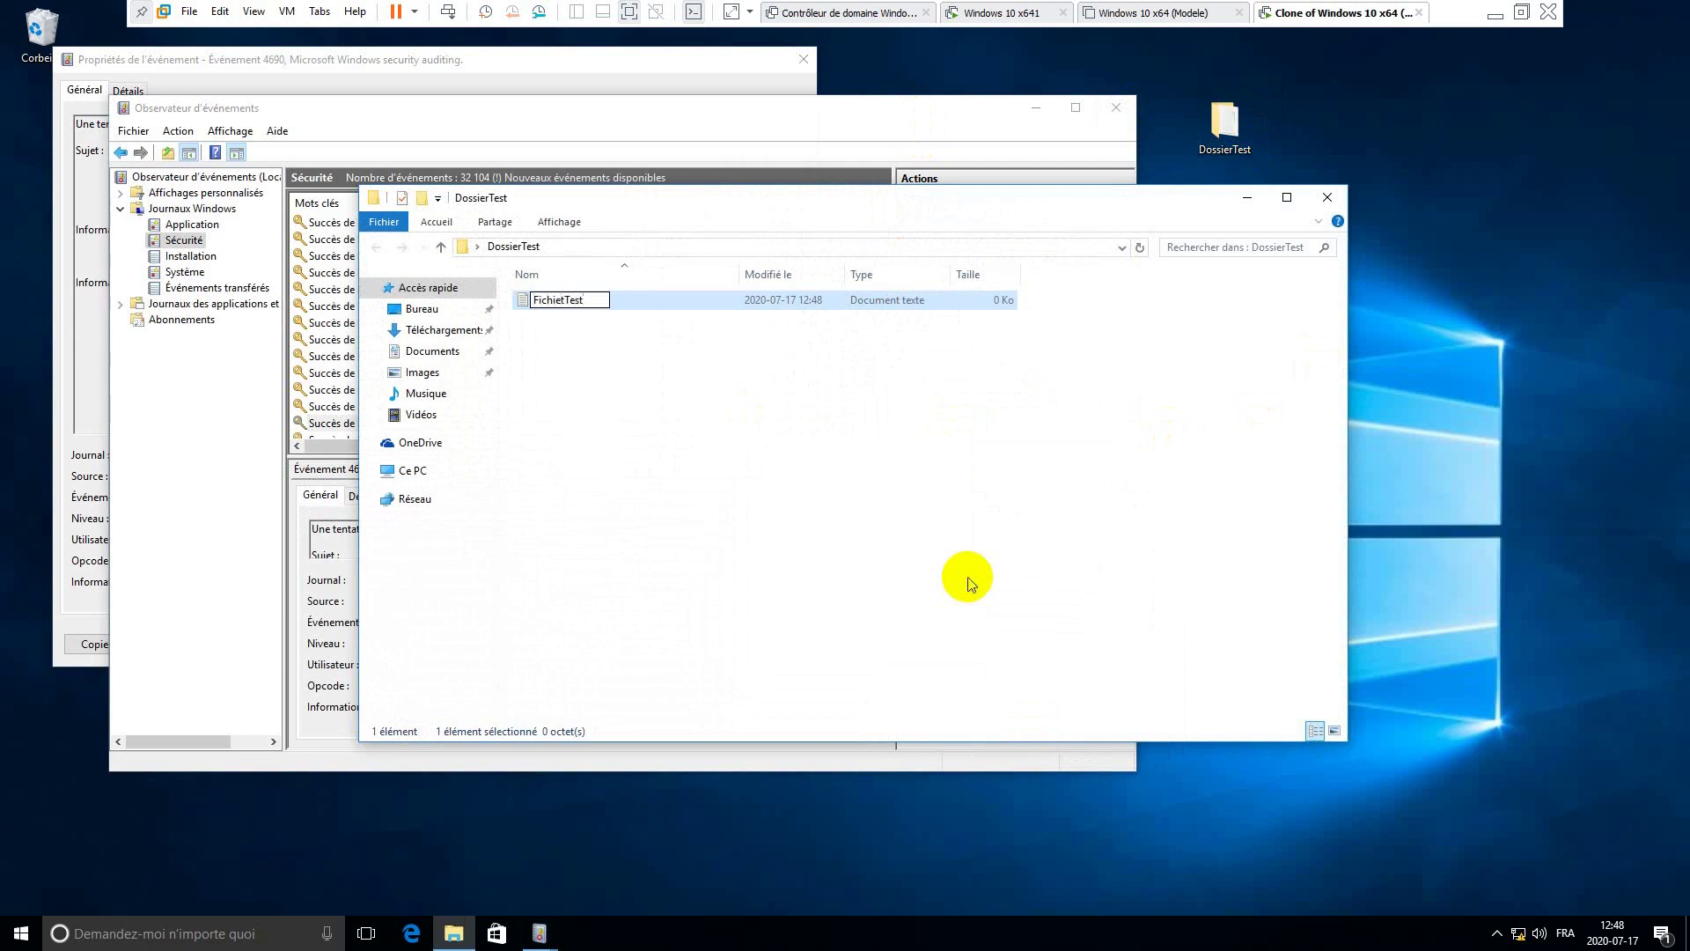
{"action": "key", "text": "Return"}
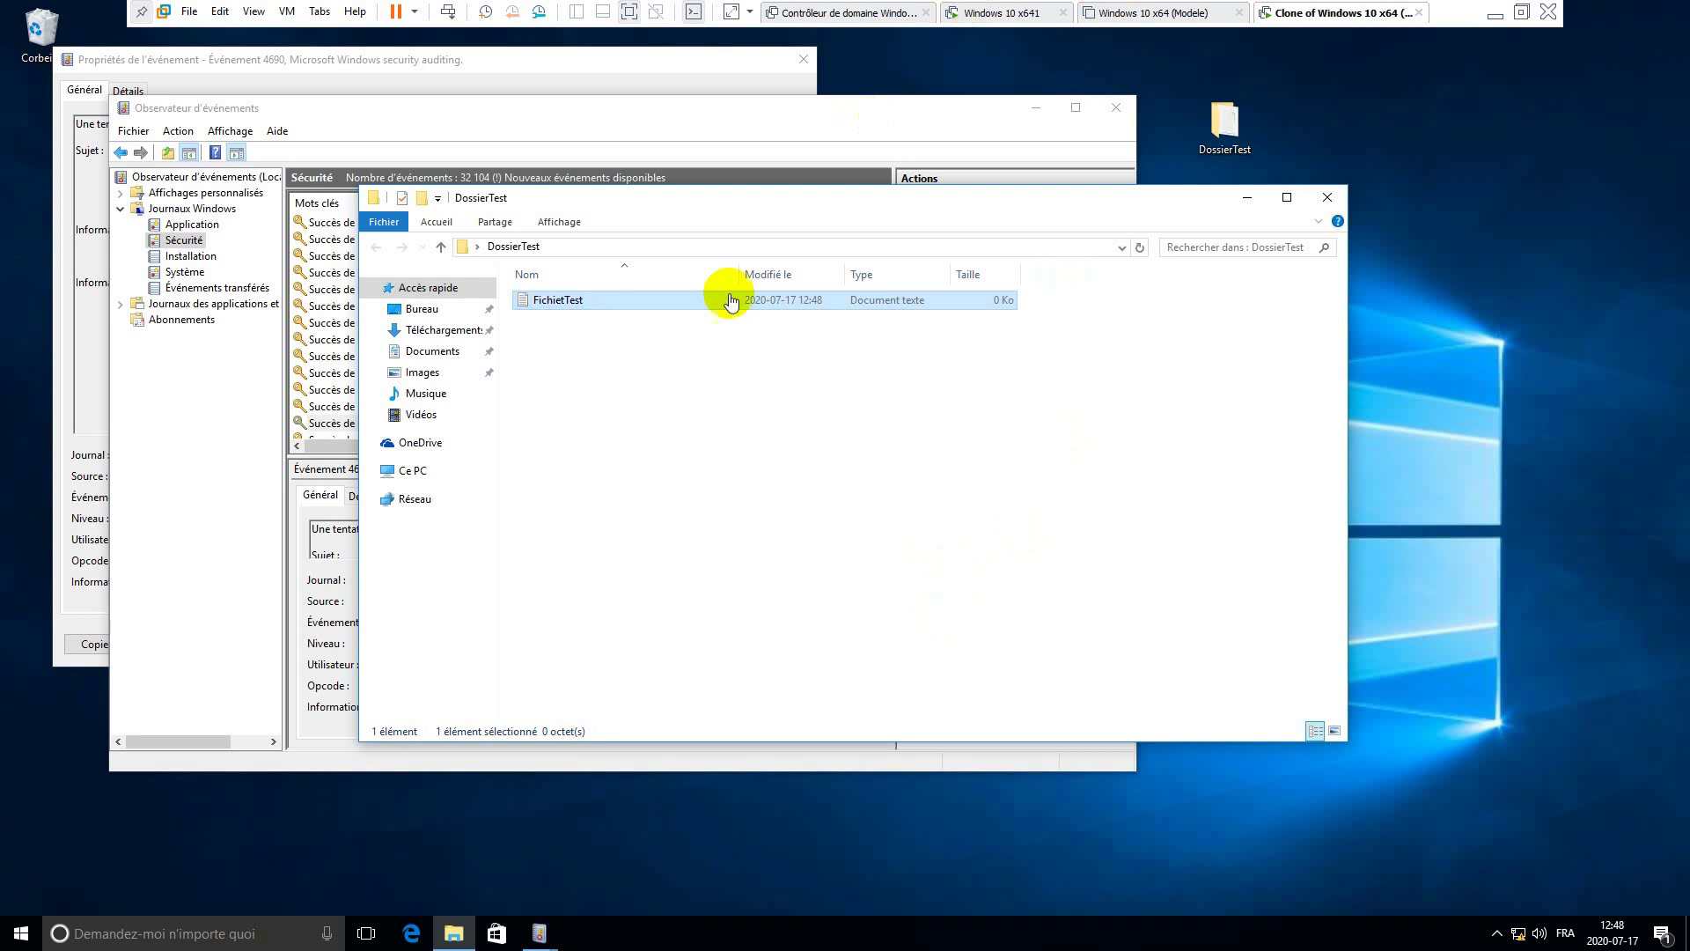
{"action": "left_click", "coordinate": [1247, 202]}
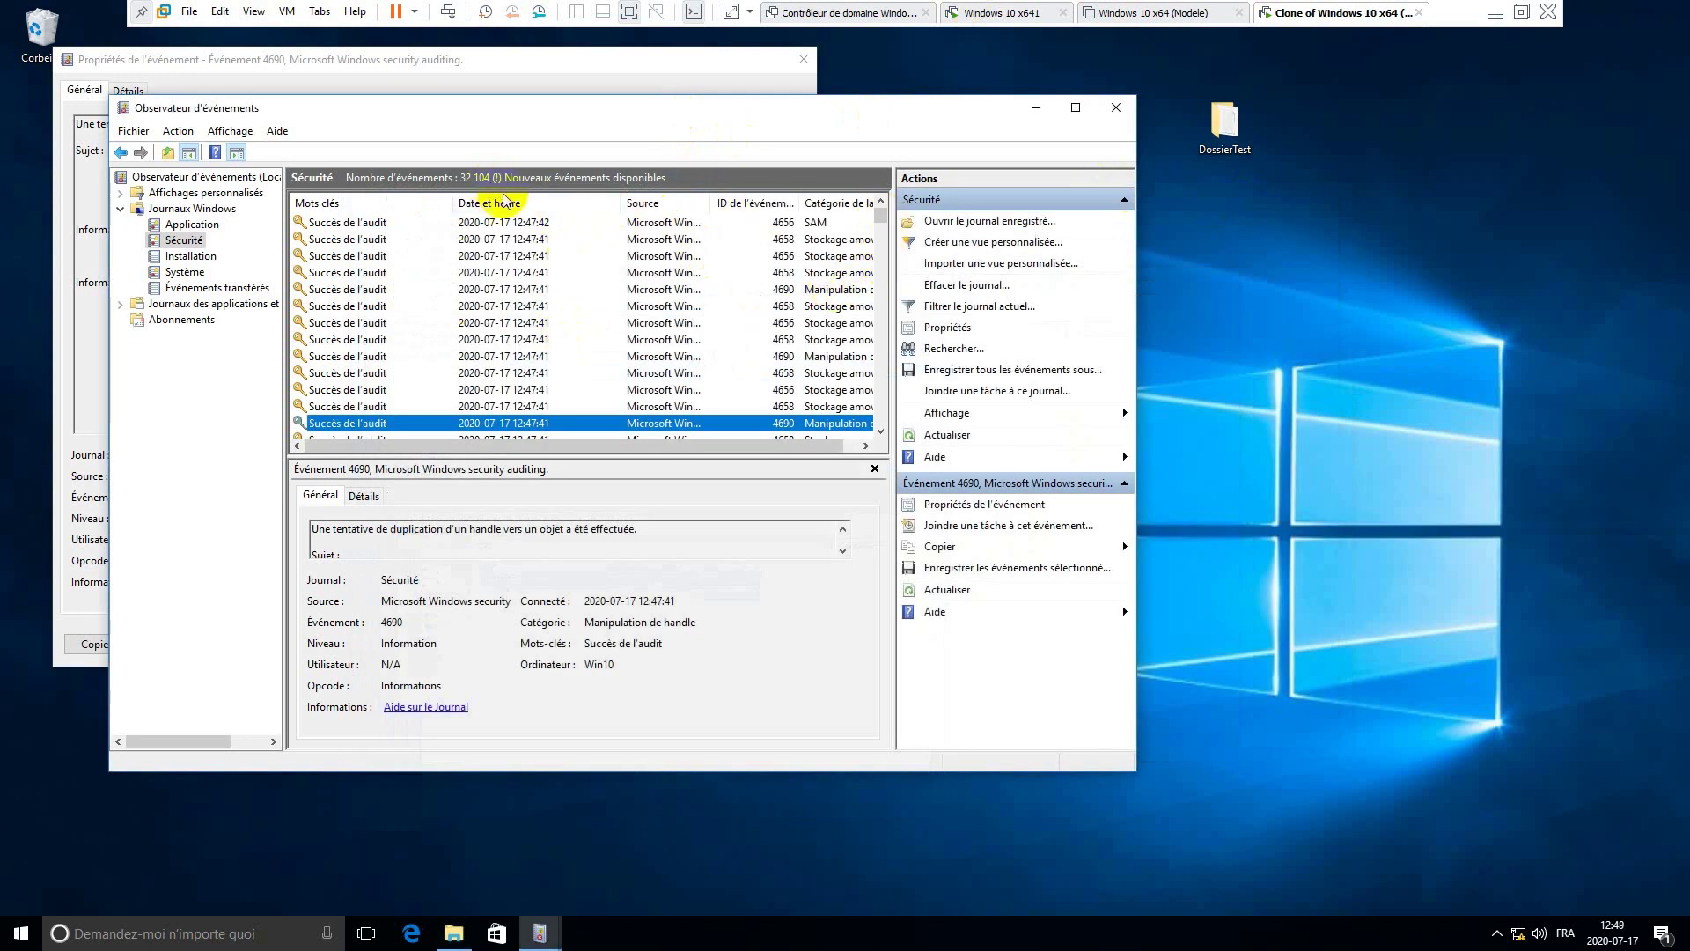
- Reload the Sécurité log to bring in the newest audit events
{"action": "left_click", "coordinate": [419, 223]}
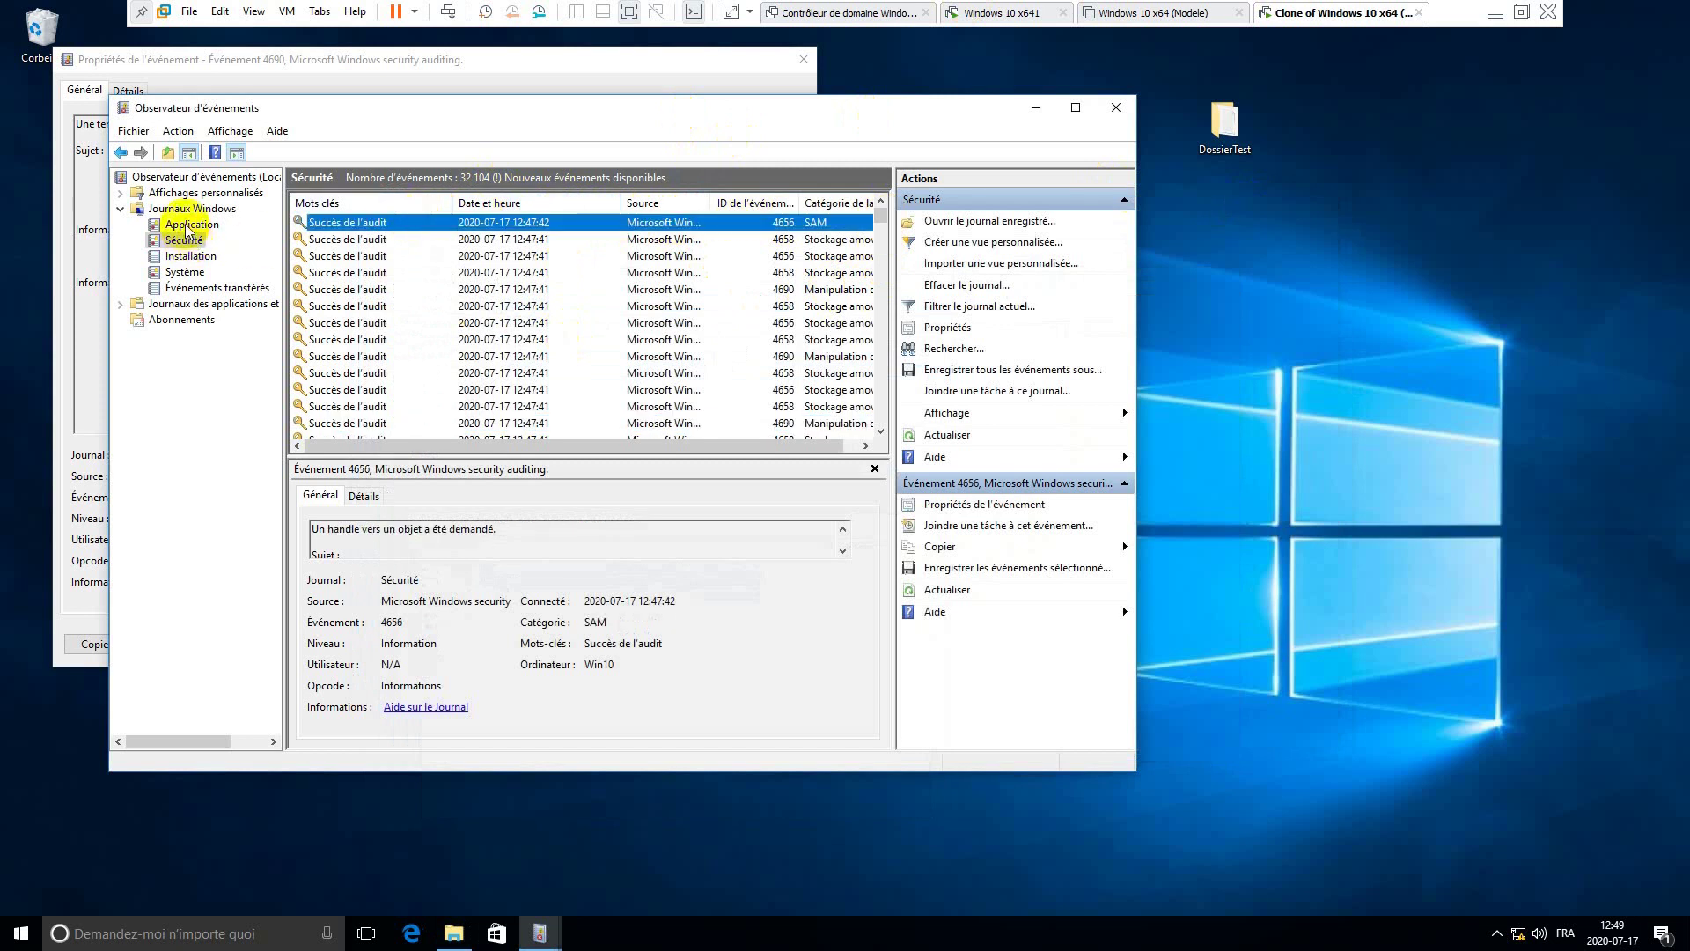
{"action": "left_click", "coordinate": [190, 225]}
{"action": "left_click", "coordinate": [185, 240]}
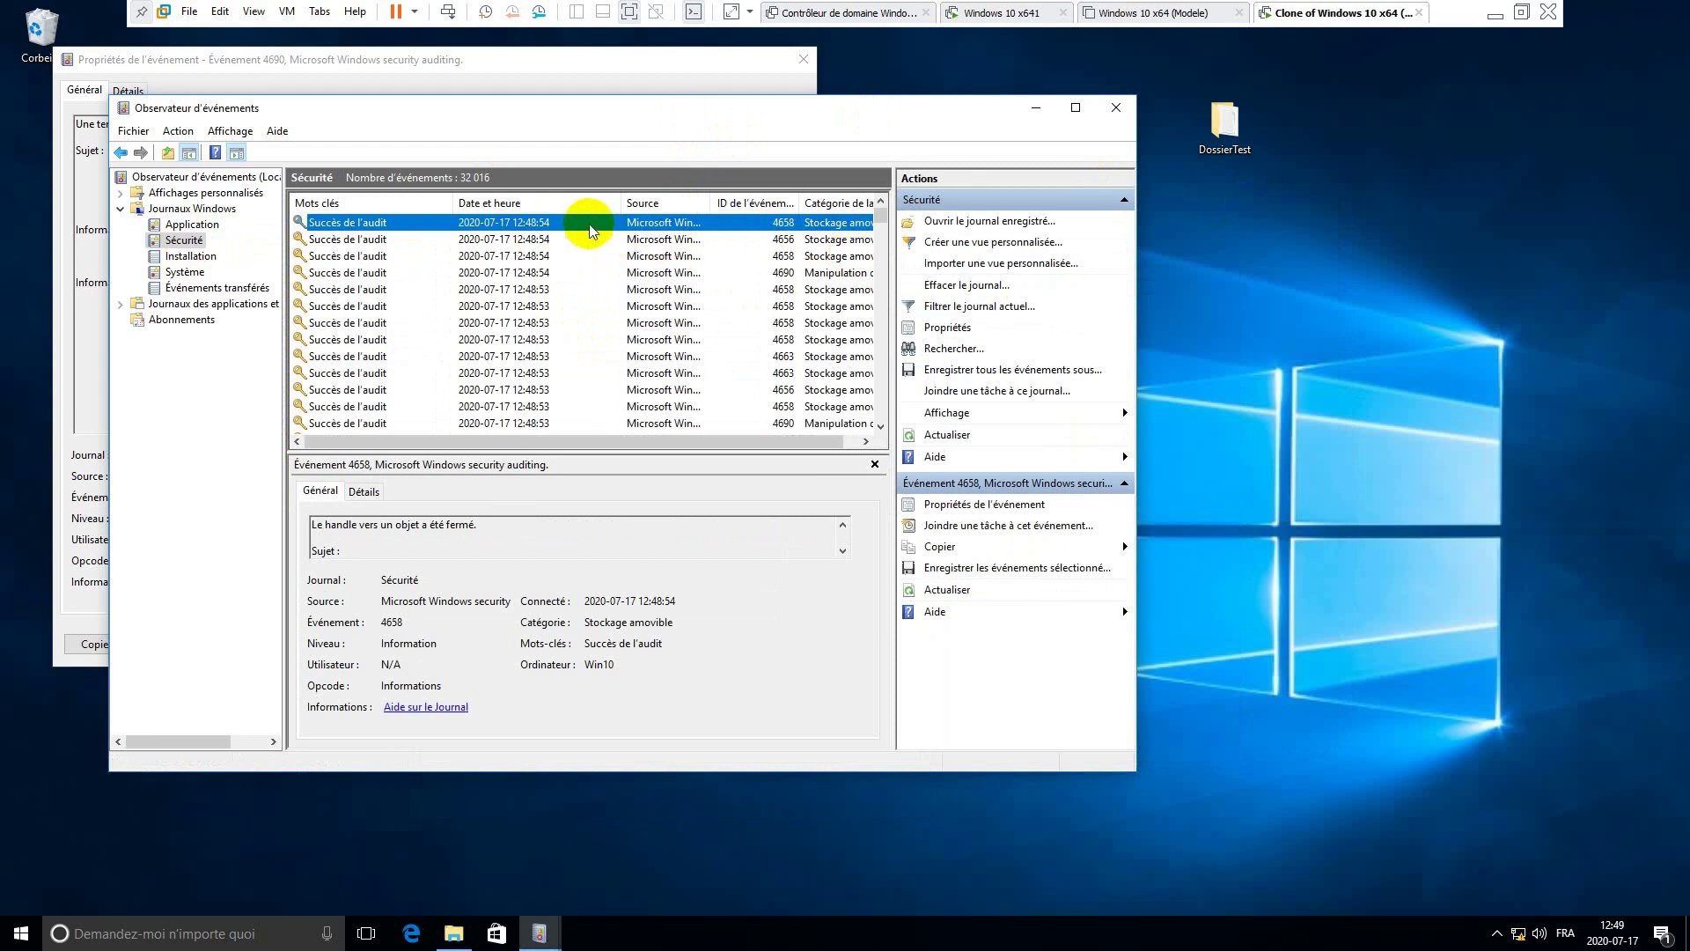
- Open the most recent event's properties and go through the older events one by one, checking the account, object name and process of each
{"action": "double_click", "coordinate": [647, 224]}
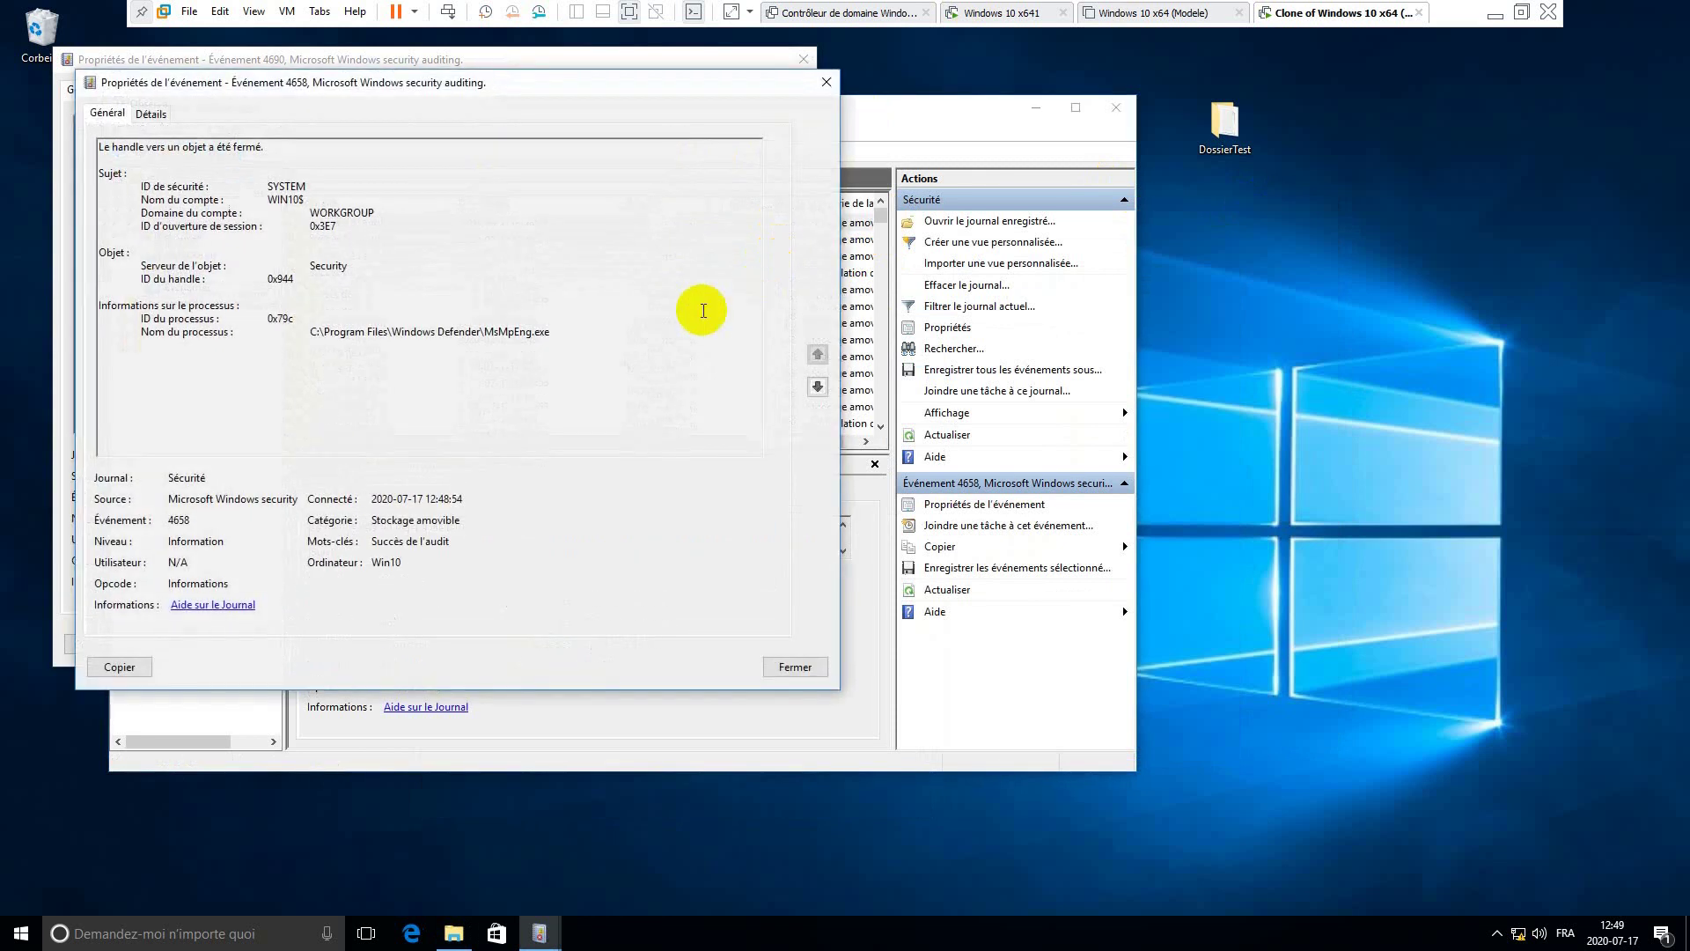
{"action": "left_click", "coordinate": [817, 387]}
{"action": "left_click", "coordinate": [817, 387]}
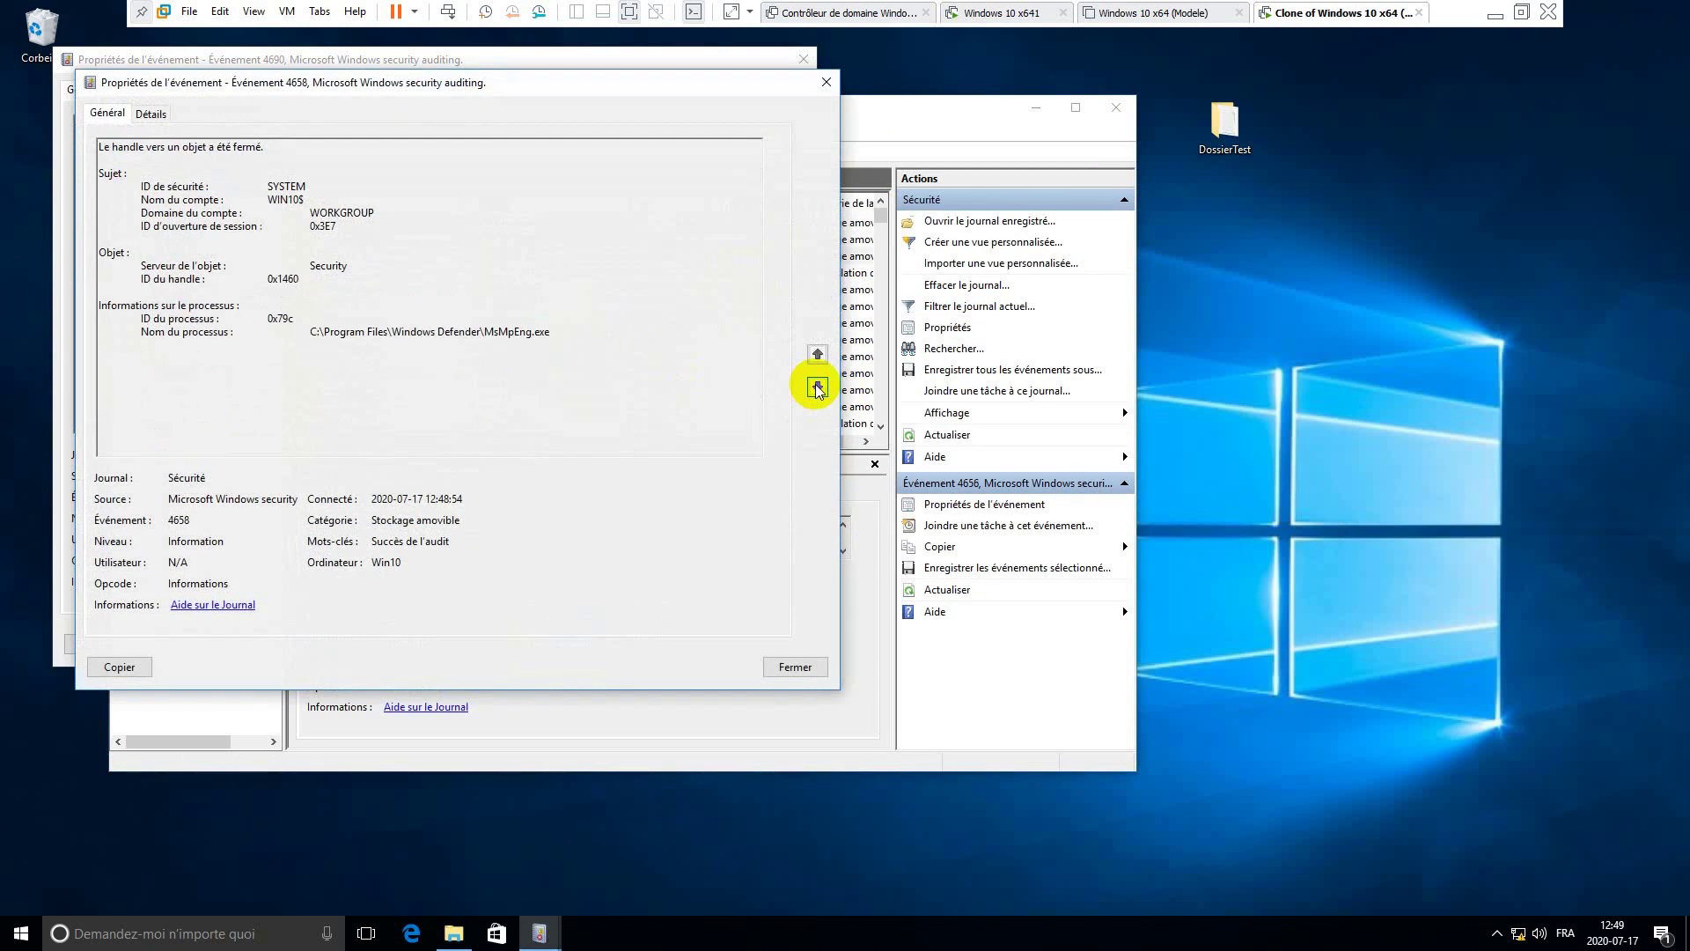
{"action": "left_click", "coordinate": [817, 387]}
{"action": "left_click", "coordinate": [817, 387]}
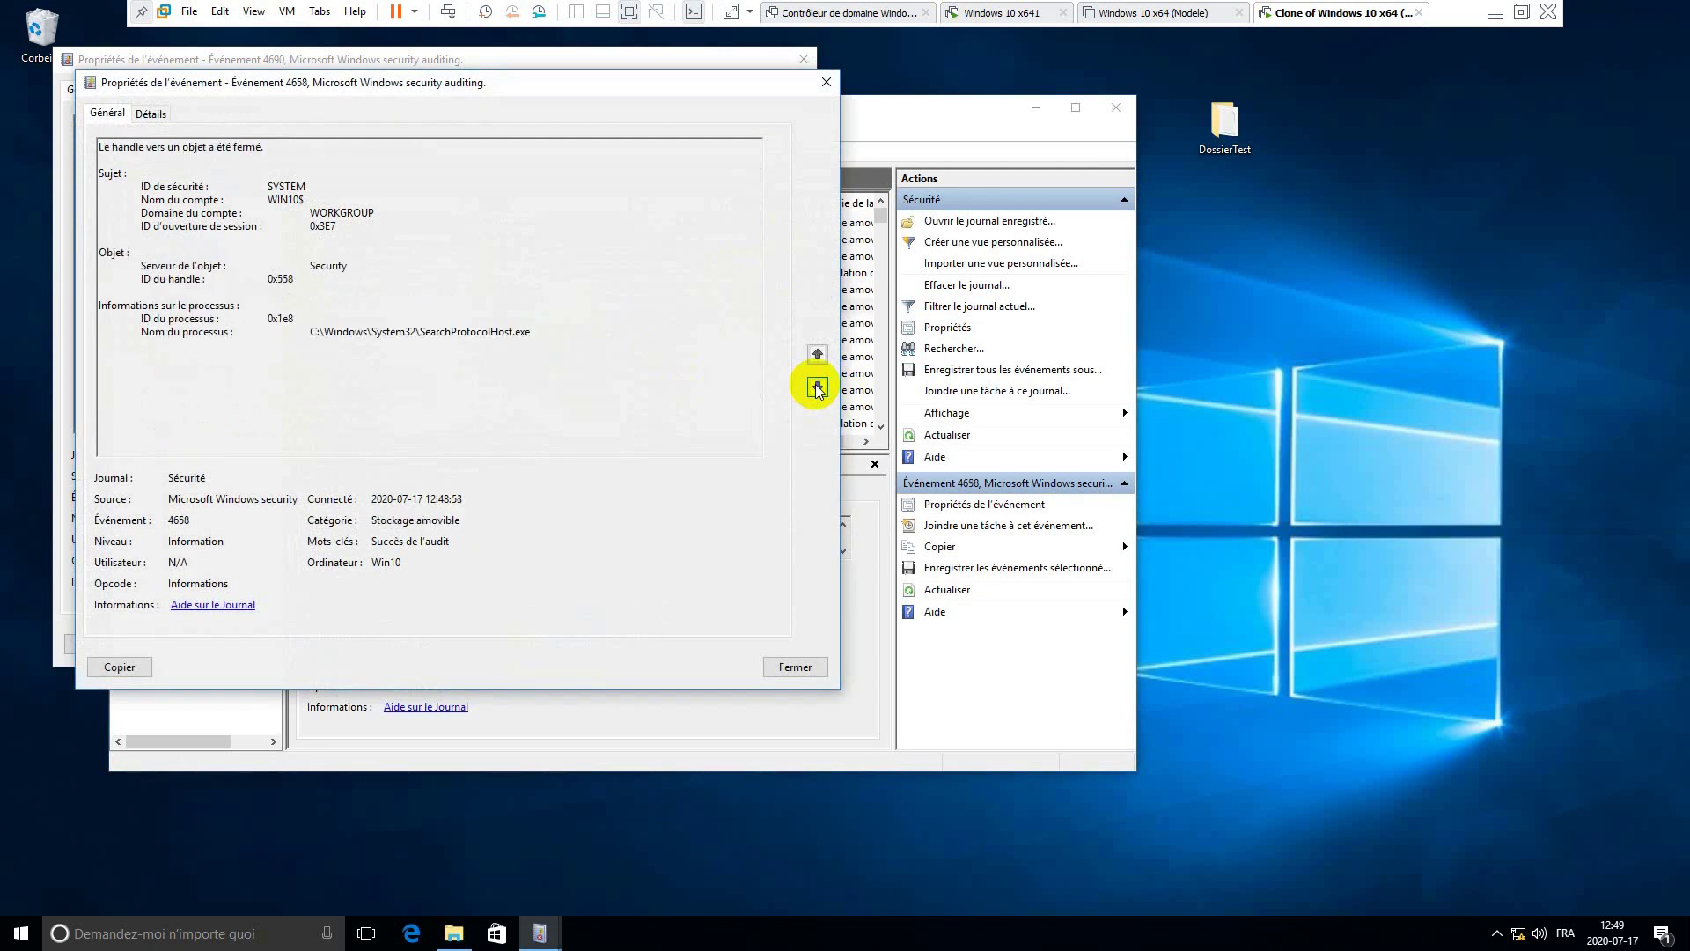
{"action": "left_click", "coordinate": [817, 385]}
{"action": "left_click", "coordinate": [817, 385]}
{"action": "left_click", "coordinate": [817, 384]}
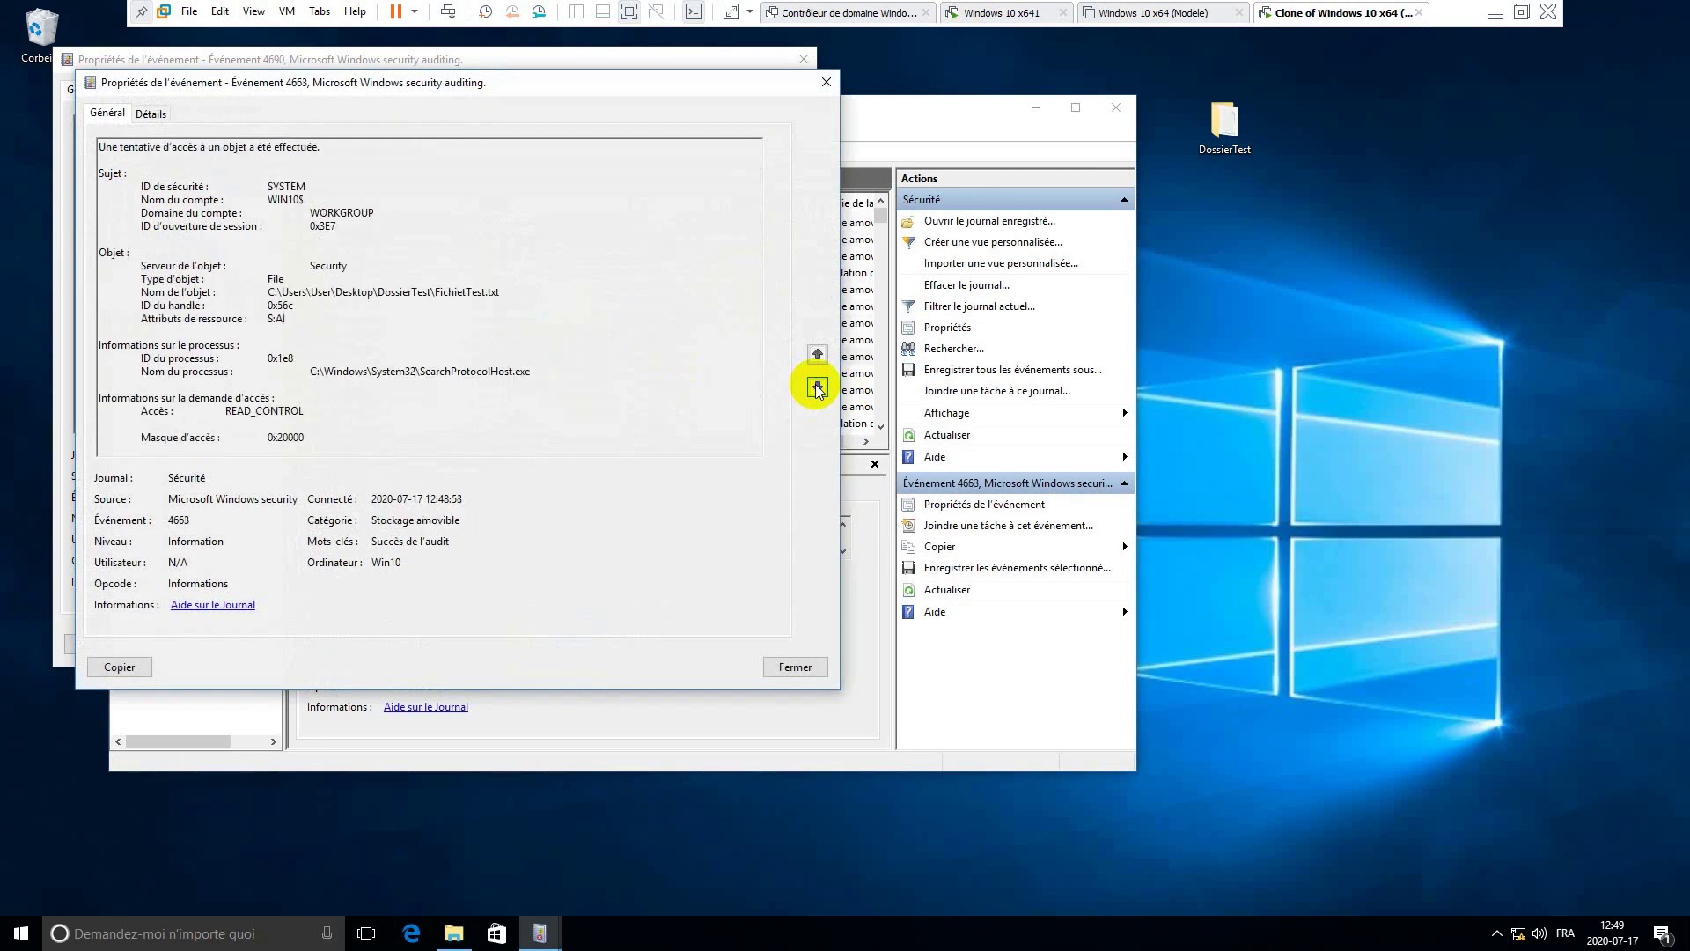
{"action": "left_click", "coordinate": [817, 384]}
{"action": "left_click", "coordinate": [816, 386]}
{"action": "left_click", "coordinate": [817, 387]}
{"action": "left_click", "coordinate": [817, 387]}
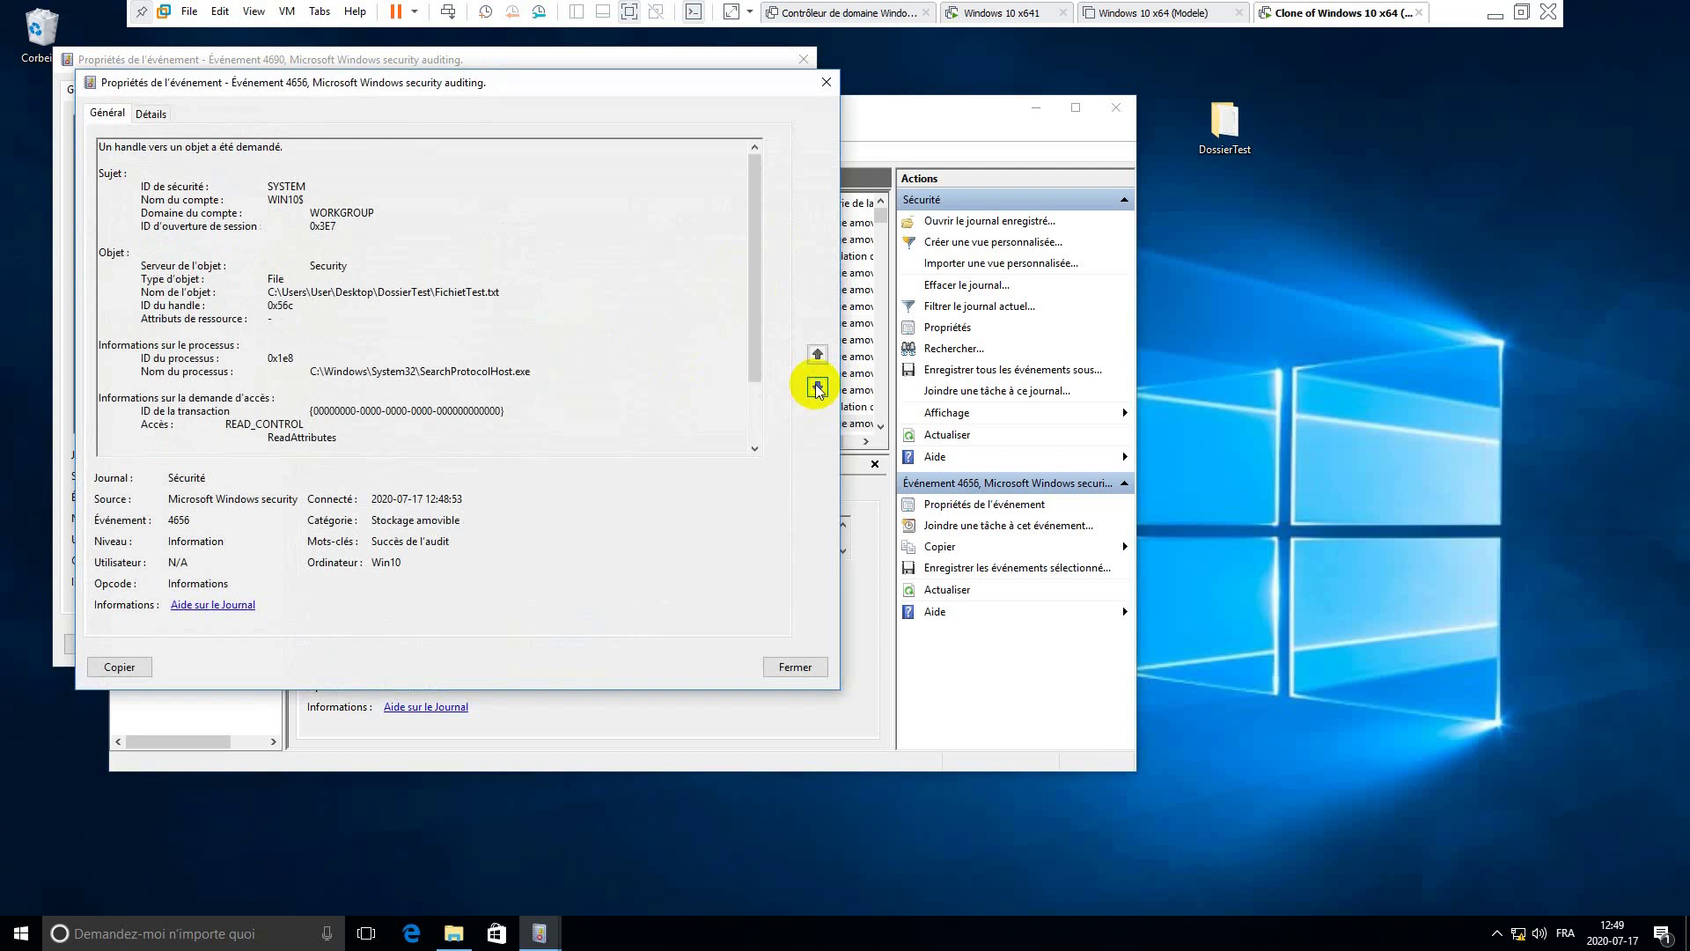
{"action": "left_click", "coordinate": [817, 387]}
{"action": "left_click", "coordinate": [817, 387]}
{"action": "left_click", "coordinate": [816, 388]}
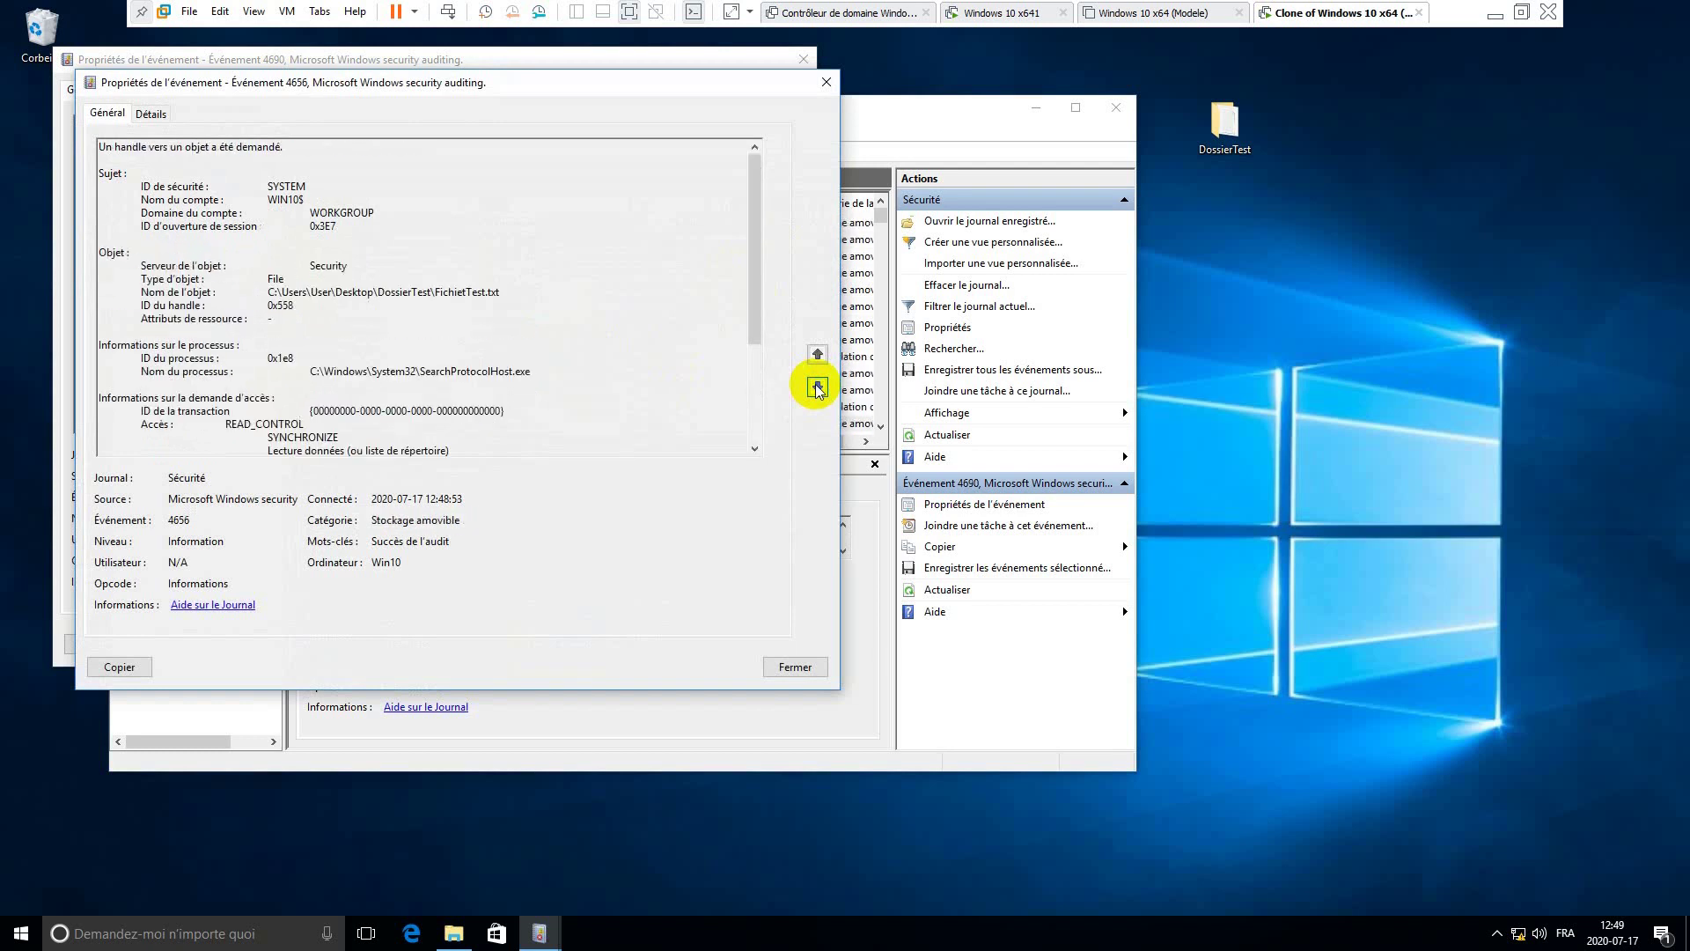
{"action": "left_click", "coordinate": [817, 388]}
{"action": "left_click", "coordinate": [817, 388]}
{"action": "left_click", "coordinate": [817, 387]}
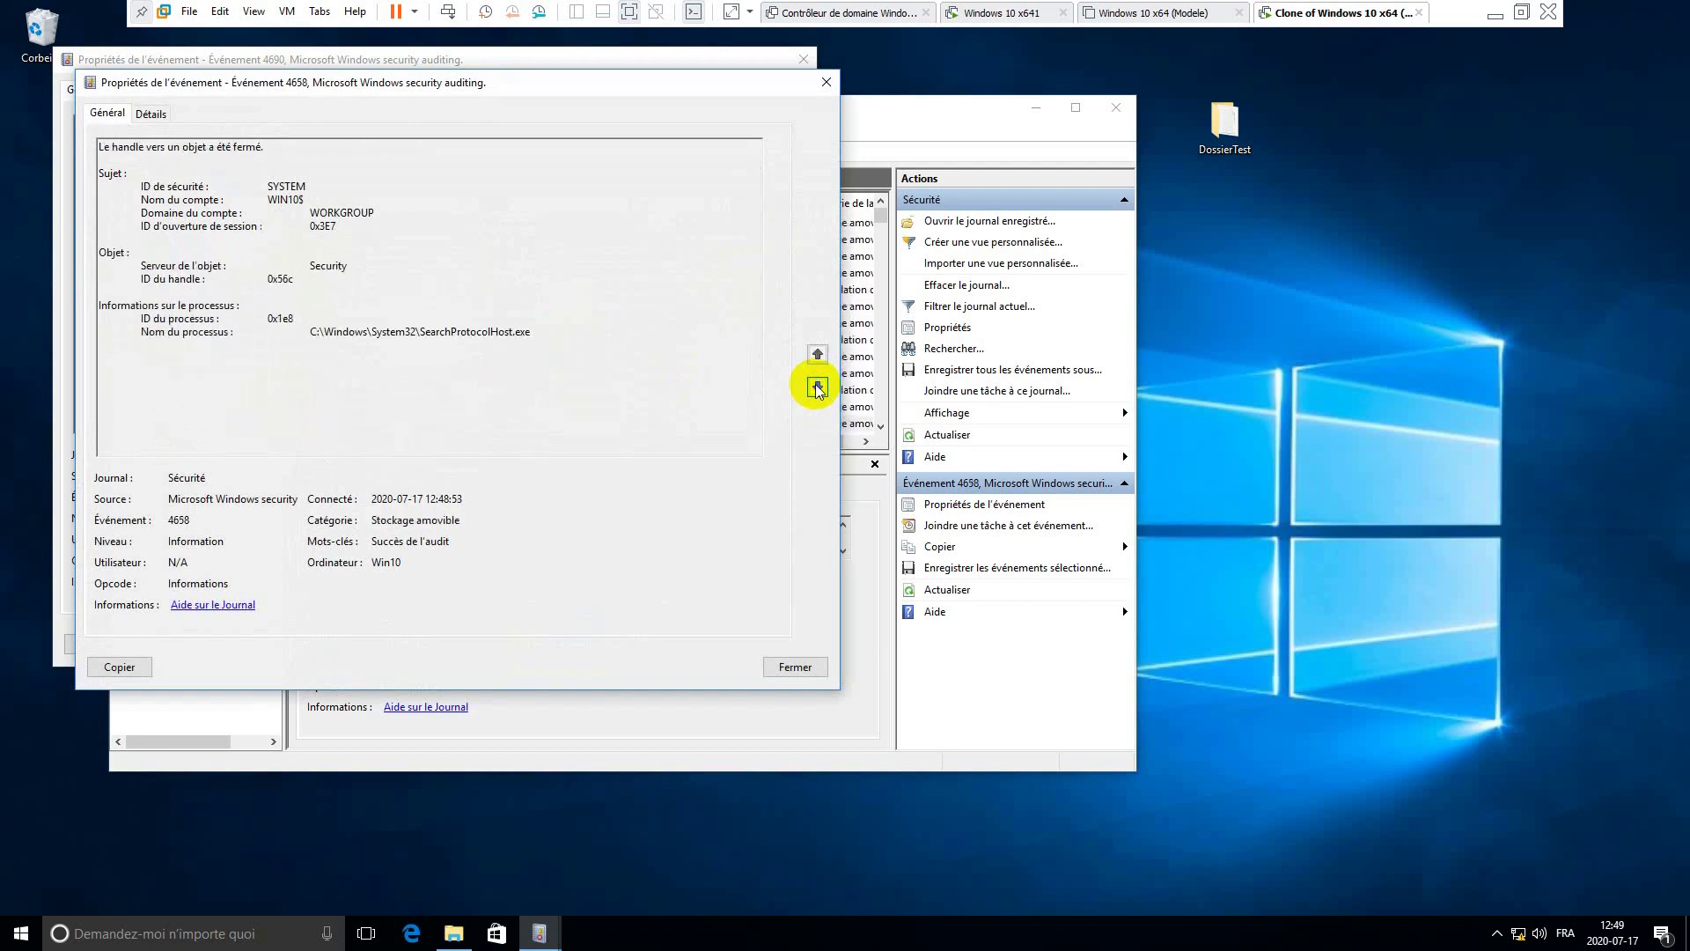
{"action": "left_click", "coordinate": [817, 387]}
{"action": "left_click", "coordinate": [817, 387]}
{"action": "left_click", "coordinate": [817, 388]}
{"action": "left_click", "coordinate": [817, 388]}
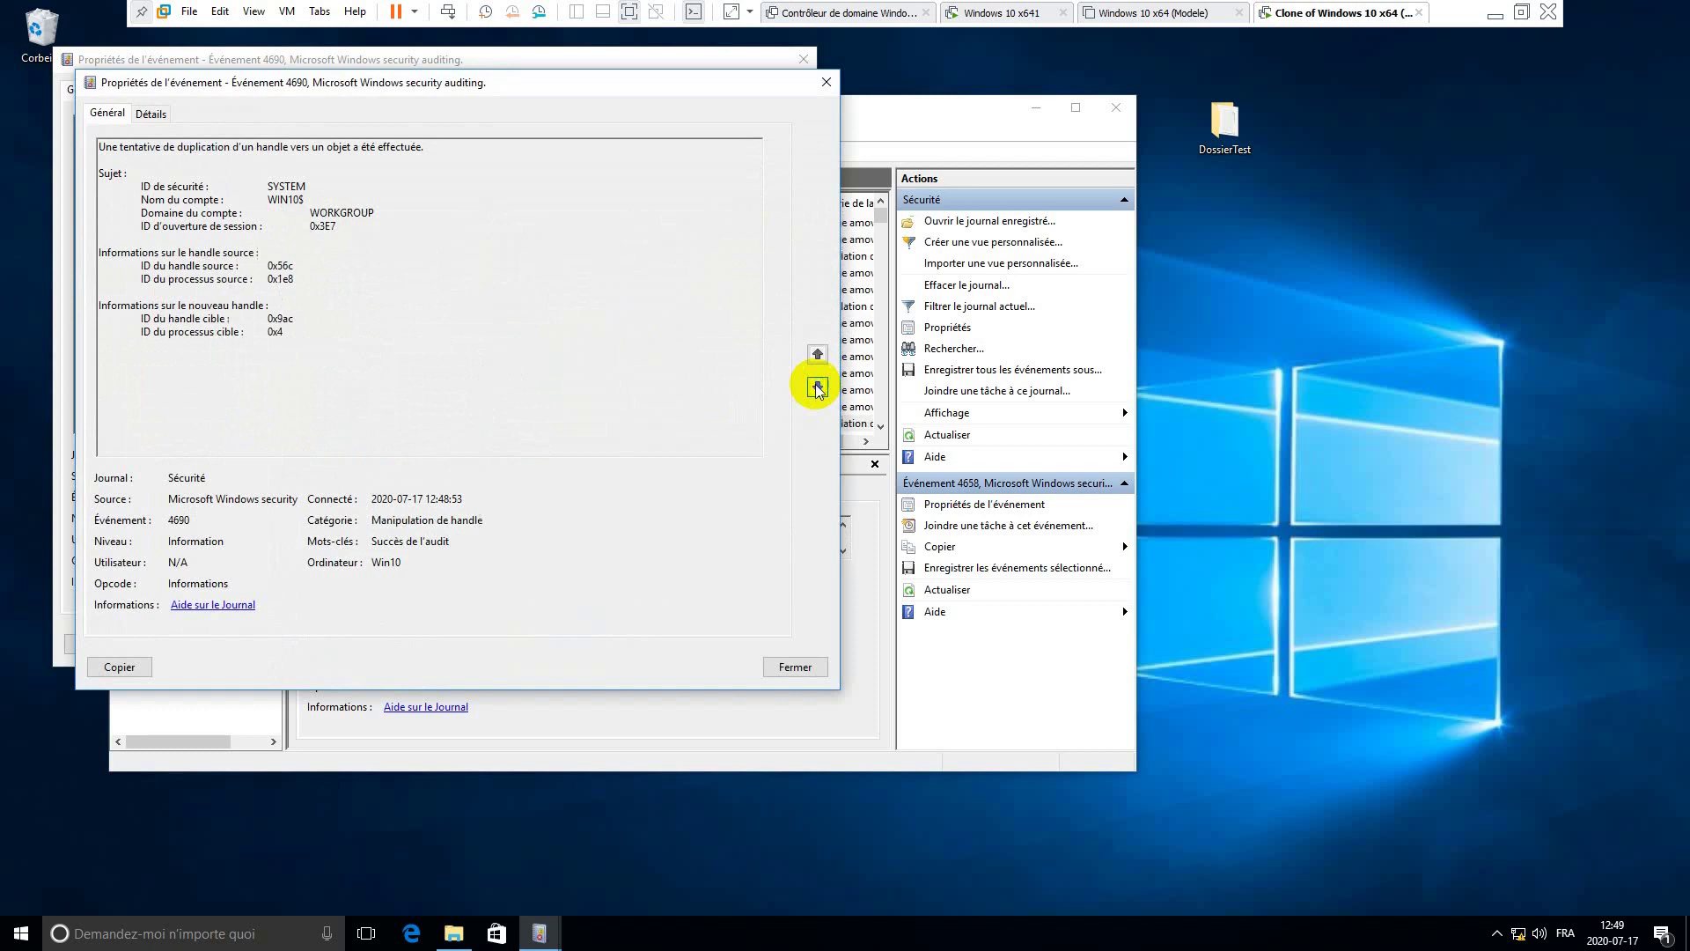
{"action": "left_click", "coordinate": [817, 388]}
{"action": "left_click", "coordinate": [817, 388]}
{"action": "left_click", "coordinate": [816, 387]}
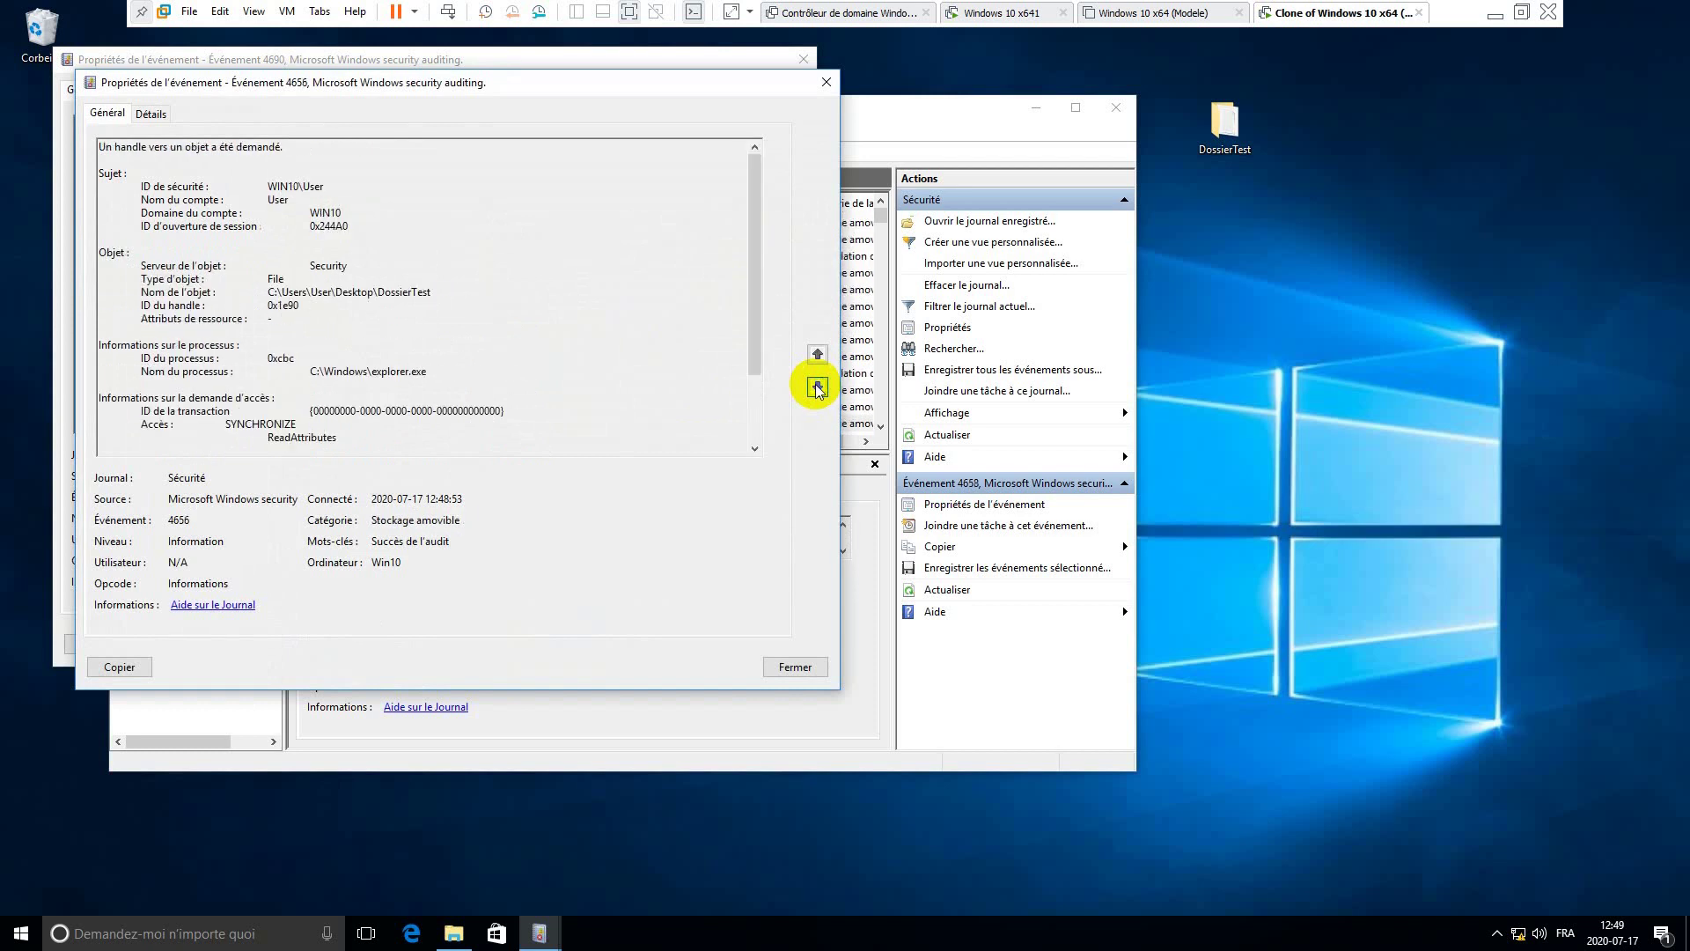
{"action": "left_click", "coordinate": [816, 387]}
{"action": "left_click", "coordinate": [817, 387]}
{"action": "left_click", "coordinate": [817, 387]}
{"action": "left_click", "coordinate": [817, 387]}
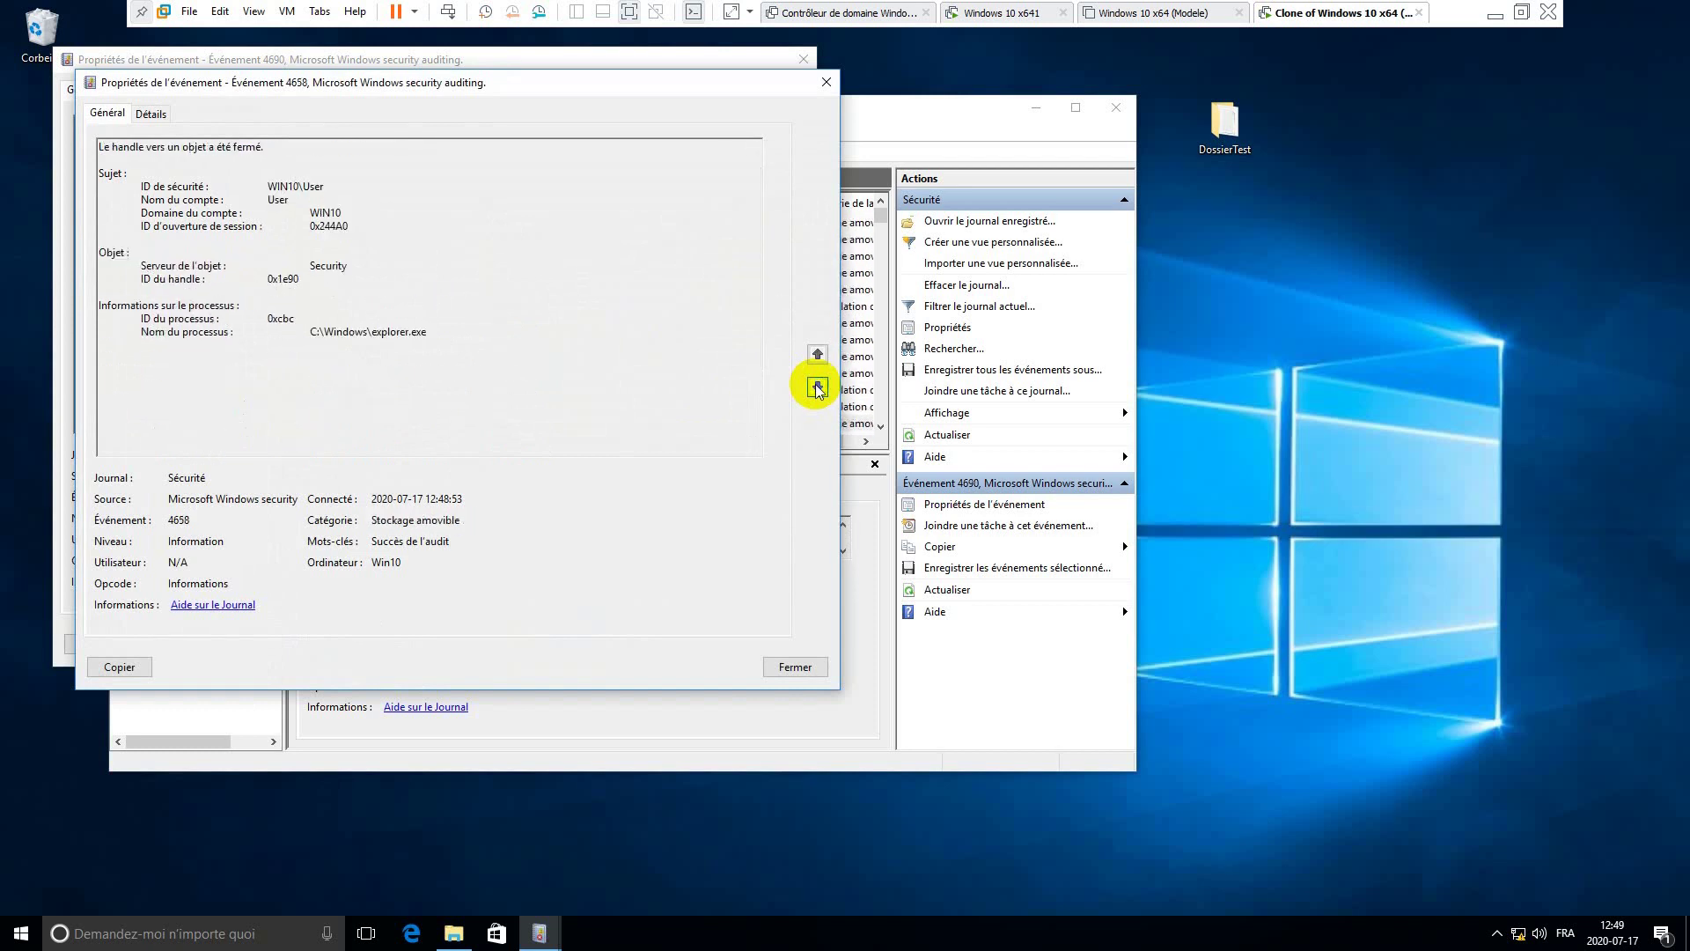
{"action": "left_click", "coordinate": [817, 388]}
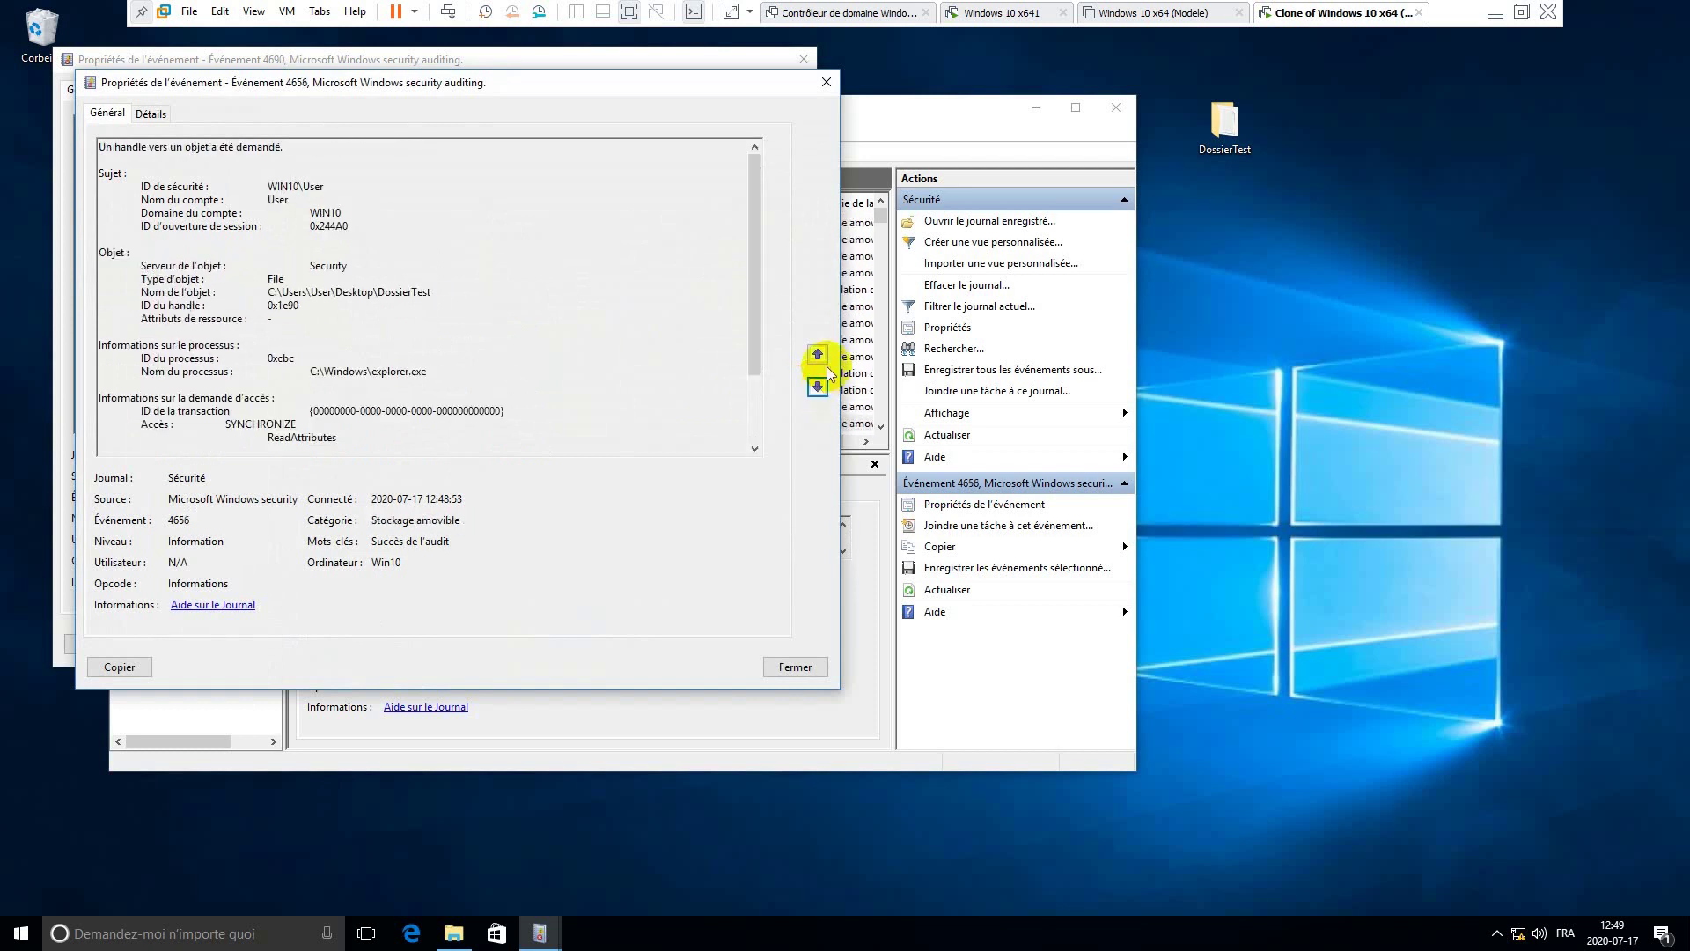
- Compare the adjacent 4658 and 4656 events, and examine the 4656 event's DossierTest object path and access request details
{"action": "left_click", "coordinate": [817, 353]}
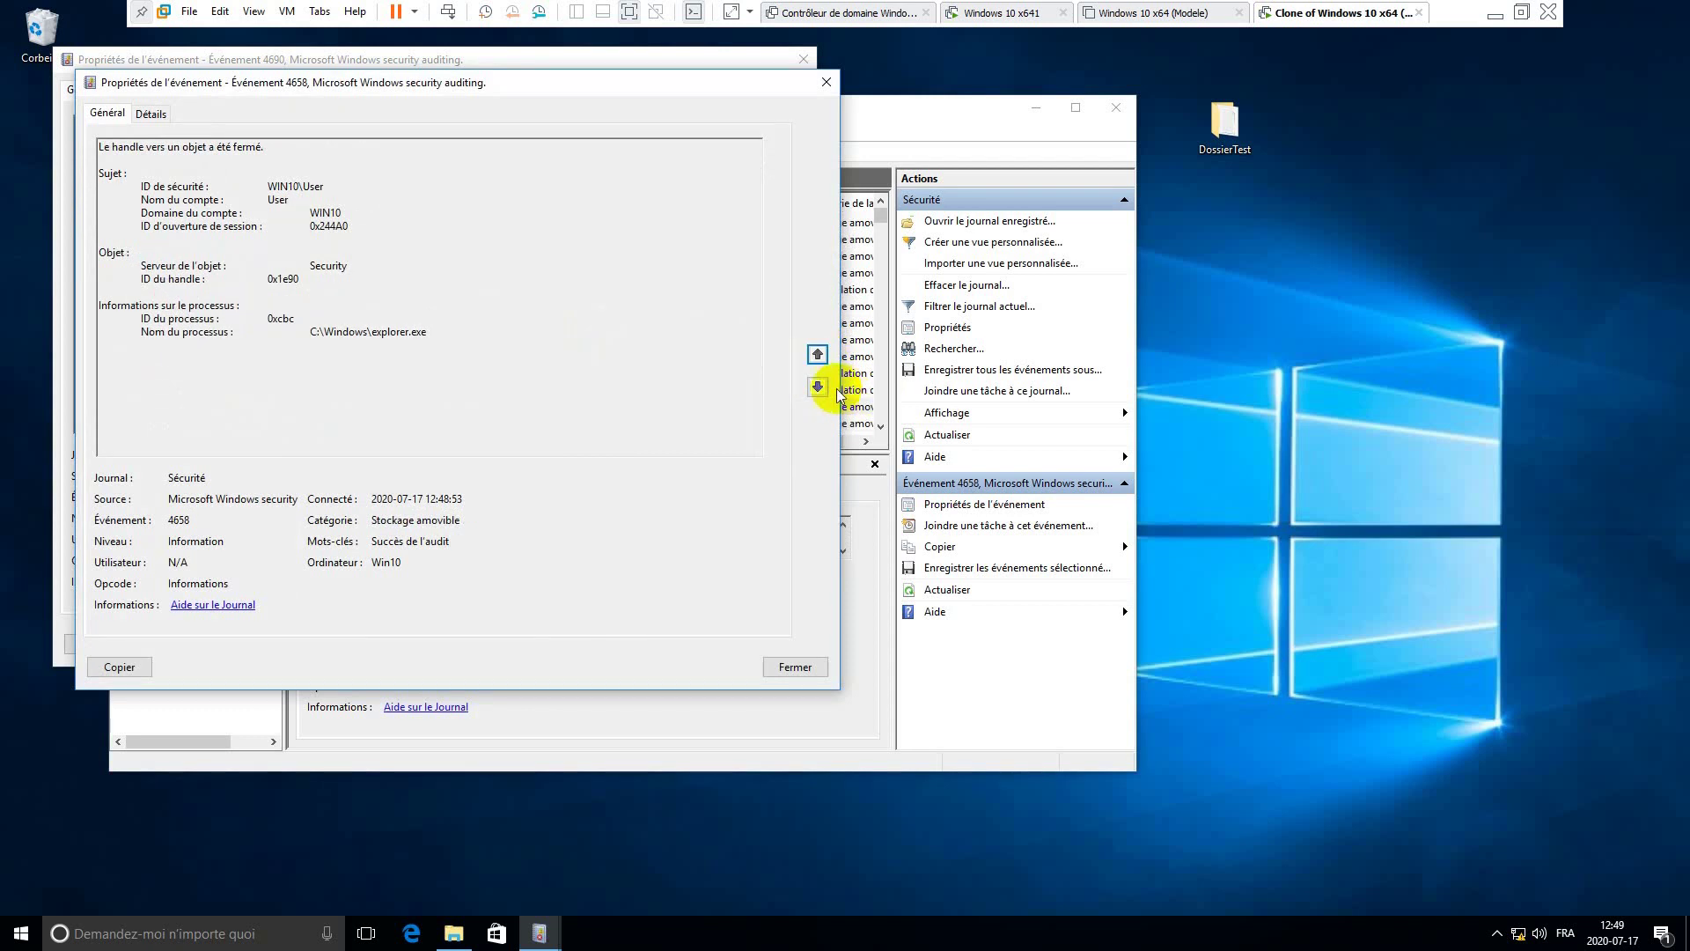
{"action": "left_click", "coordinate": [816, 387]}
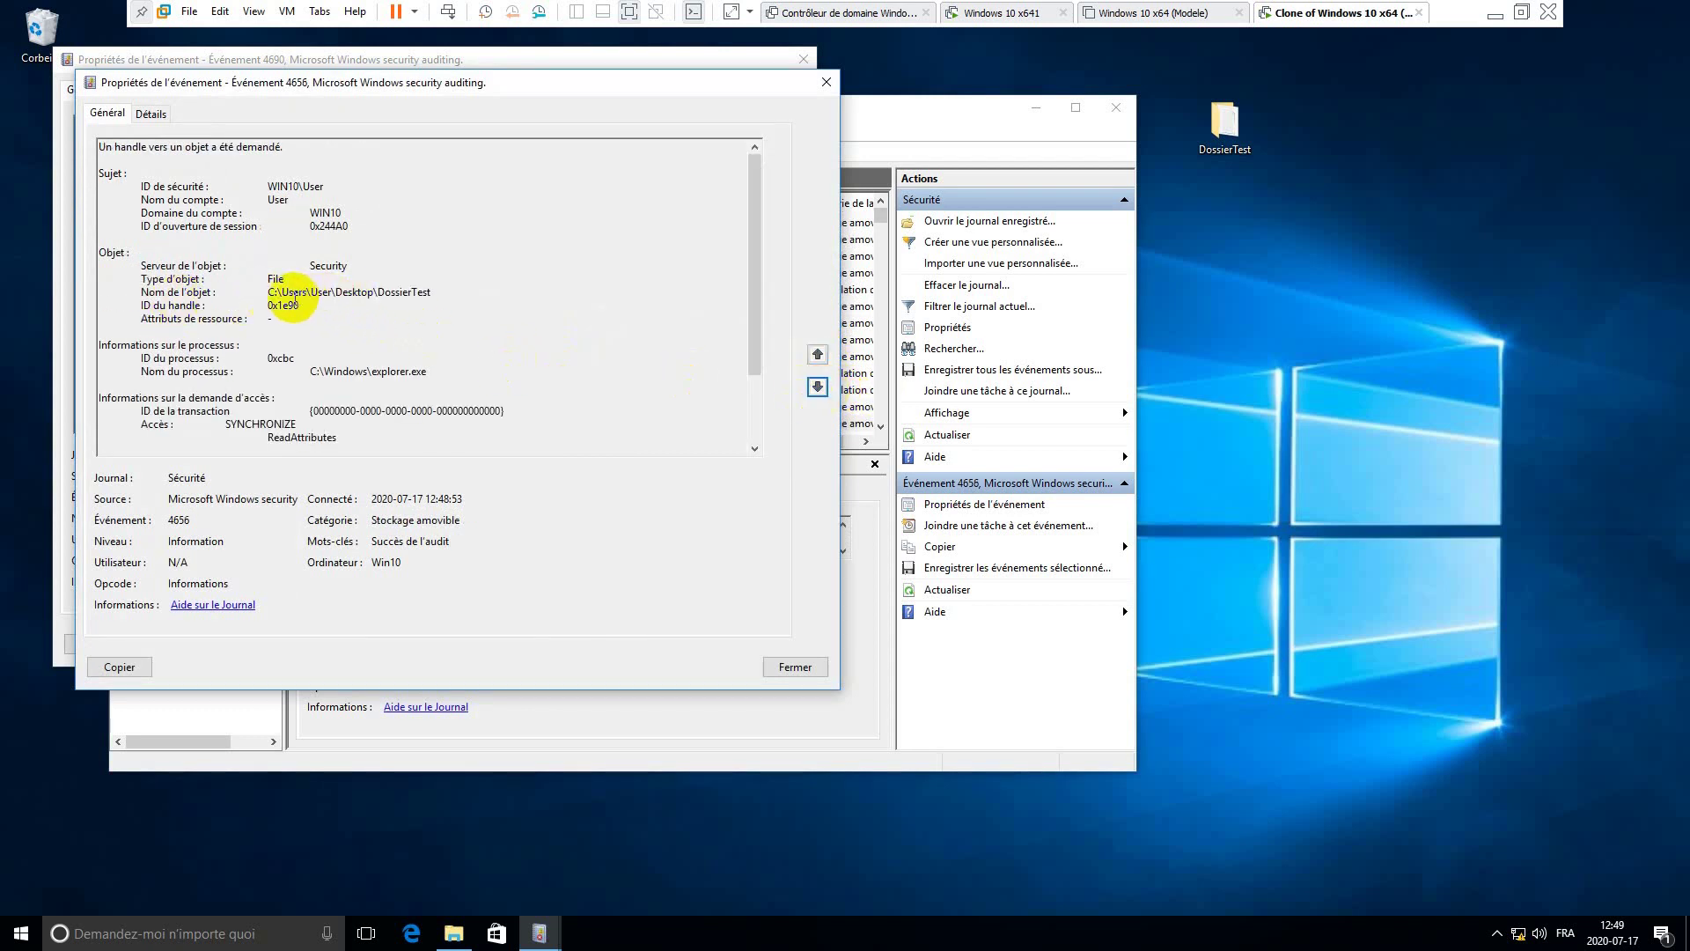
{"action": "left_click_drag", "start_coordinate": [267, 291], "coordinate": [415, 291]}
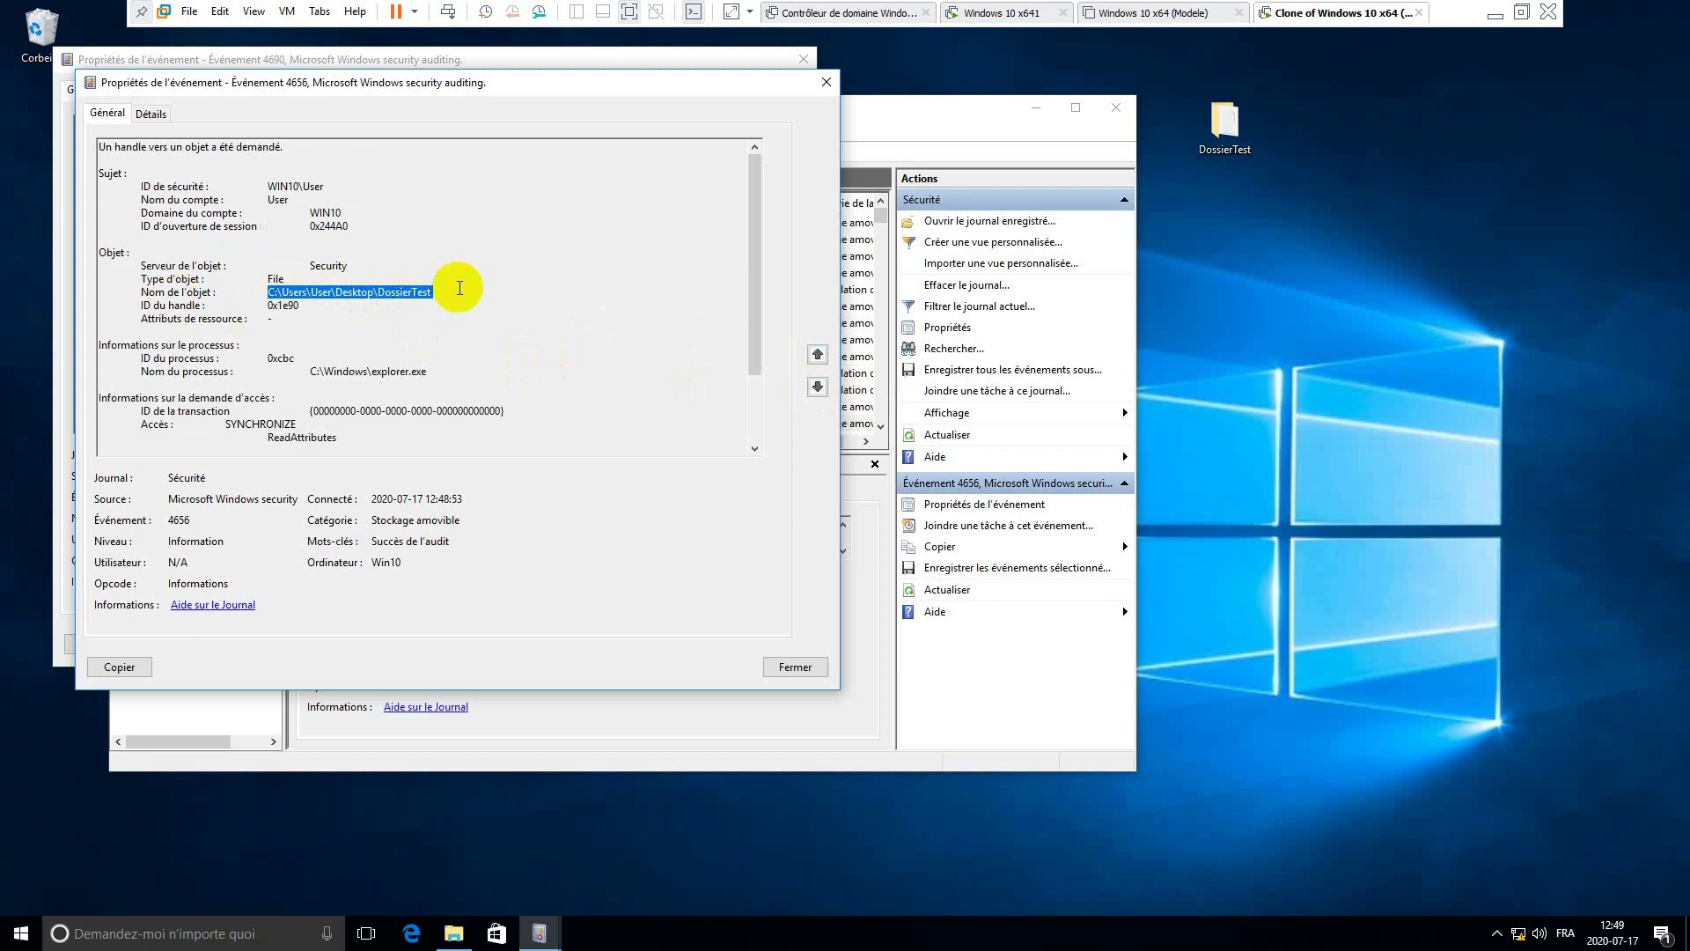
{"action": "left_click_drag", "start_coordinate": [753, 332], "coordinate": [754, 388]}
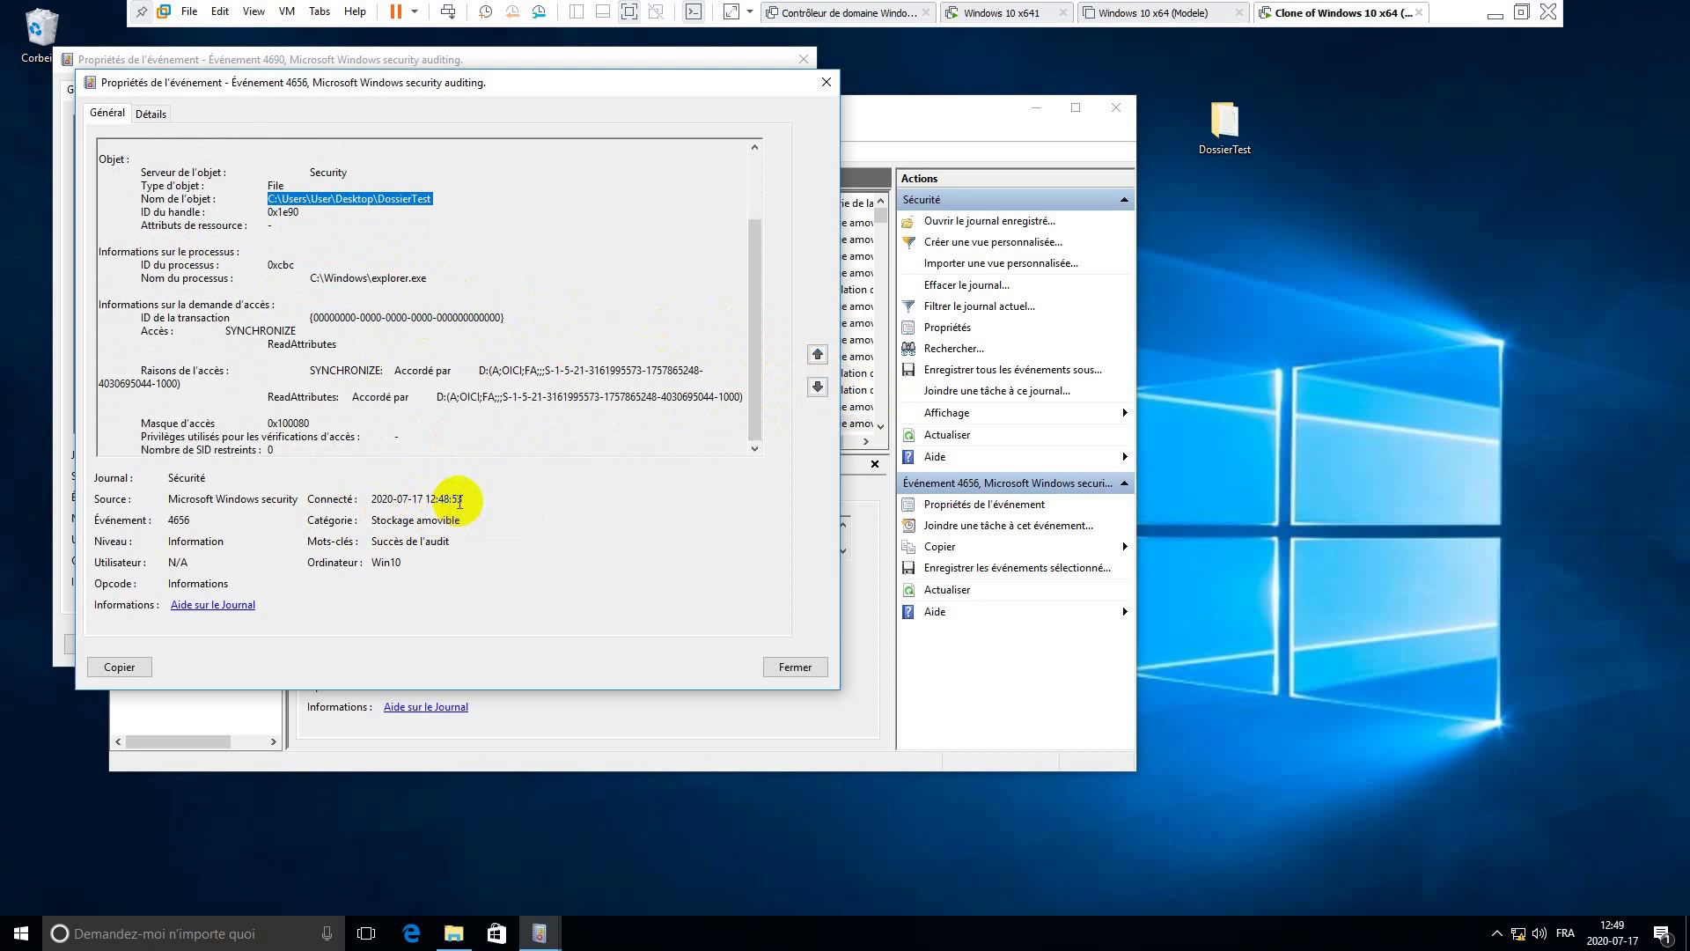
- Examine the following events that concern FichietTest.txt, checking the object path and requested access, and close the event properties
{"action": "left_click", "coordinate": [816, 388]}
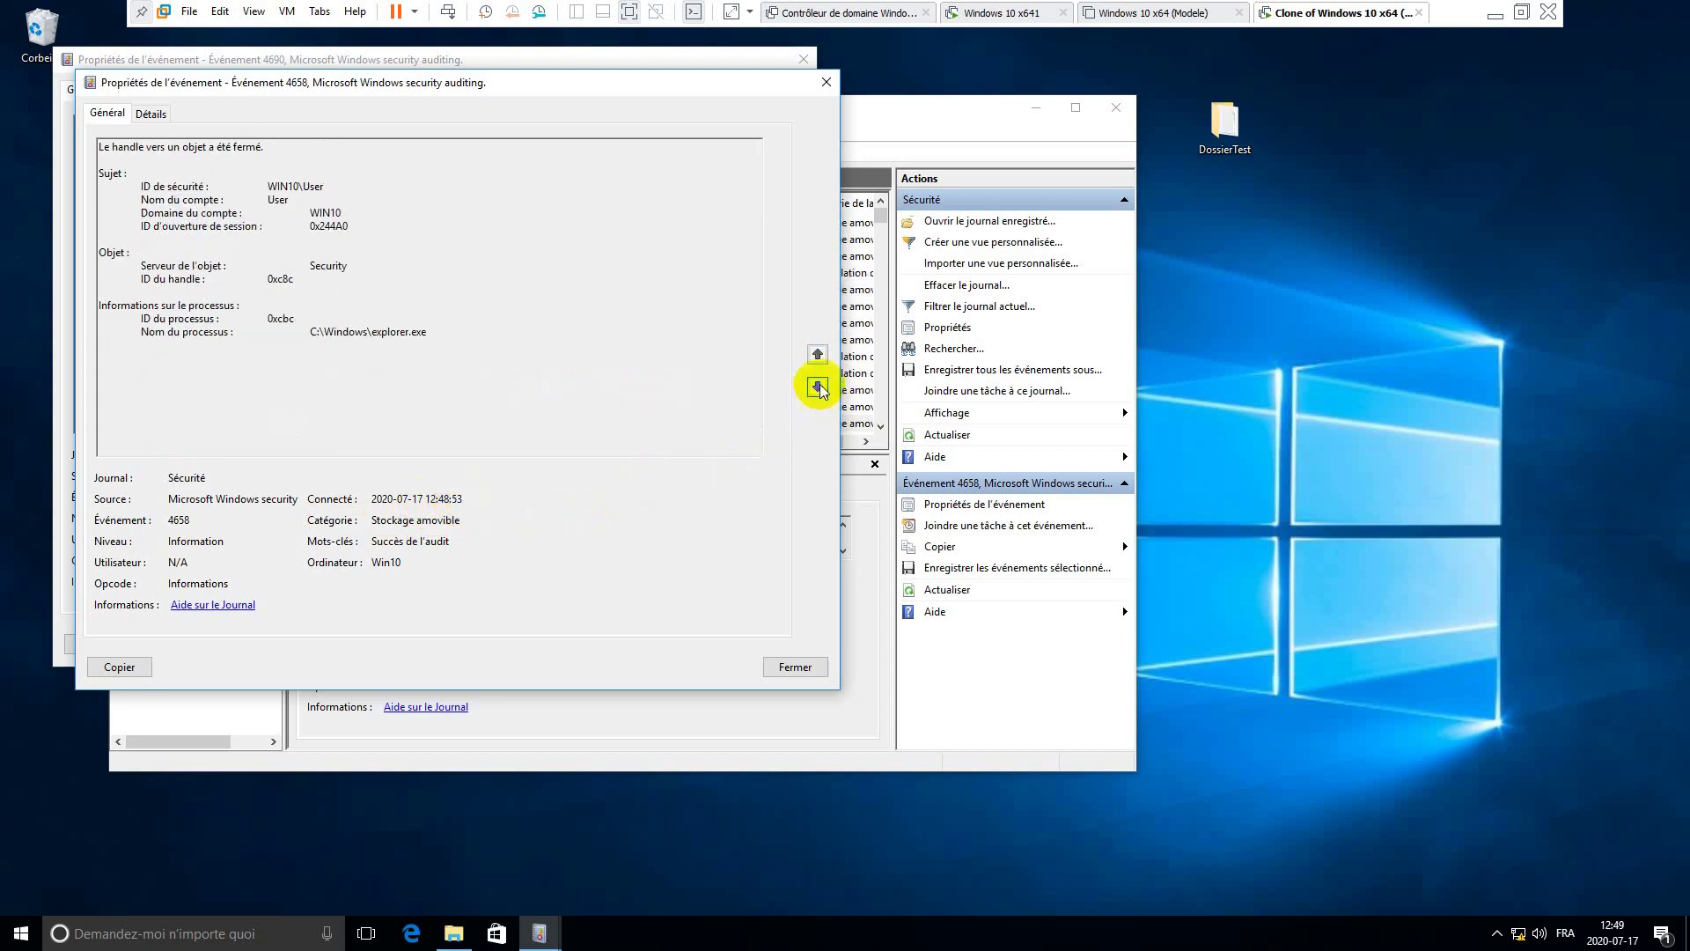
{"action": "left_click", "coordinate": [817, 387]}
{"action": "left_click", "coordinate": [817, 387]}
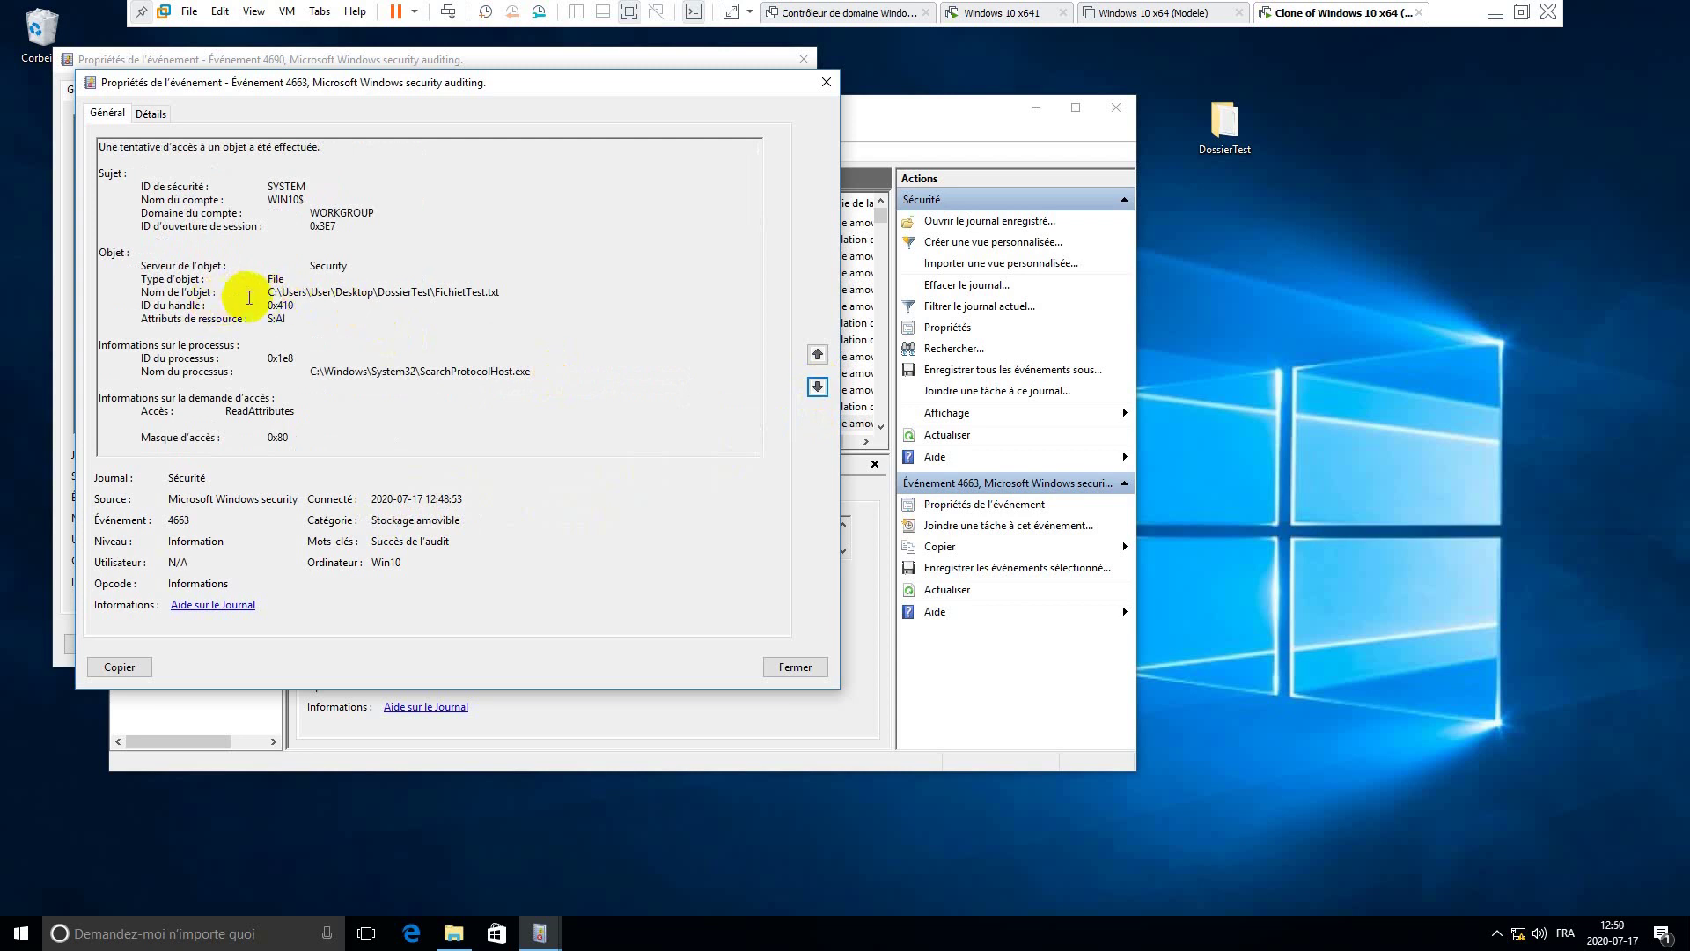
{"action": "left_click_drag", "start_coordinate": [256, 291], "coordinate": [510, 291]}
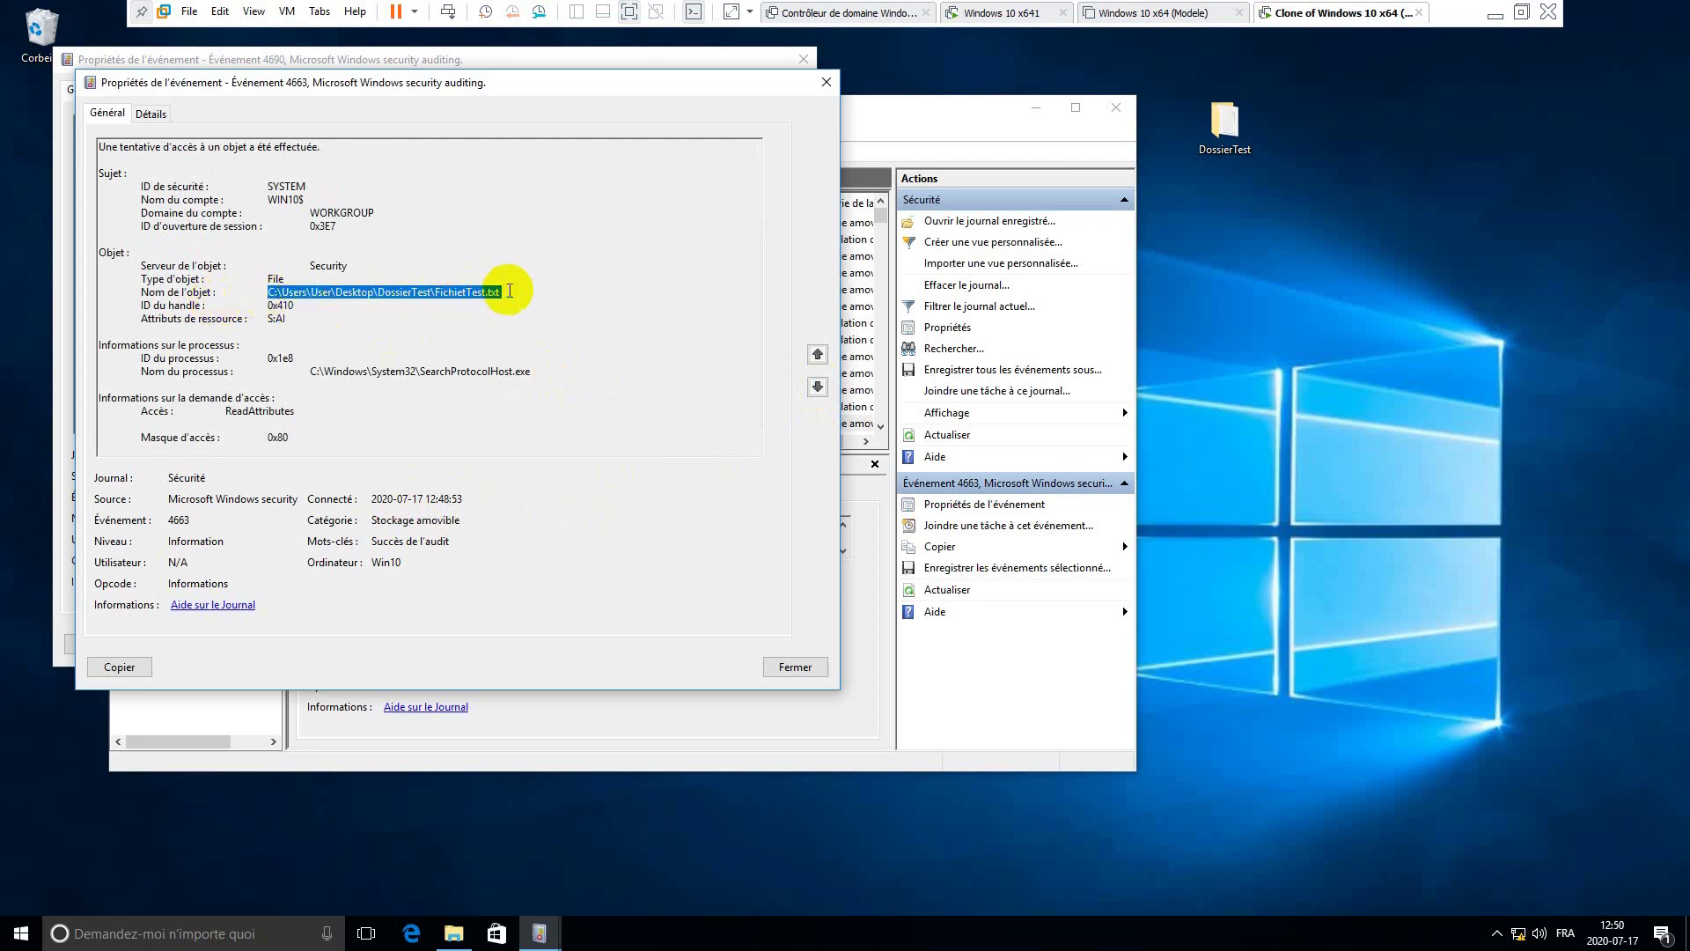
{"action": "left_click", "coordinate": [815, 390]}
{"action": "left_click", "coordinate": [818, 389]}
{"action": "left_click", "coordinate": [822, 390]}
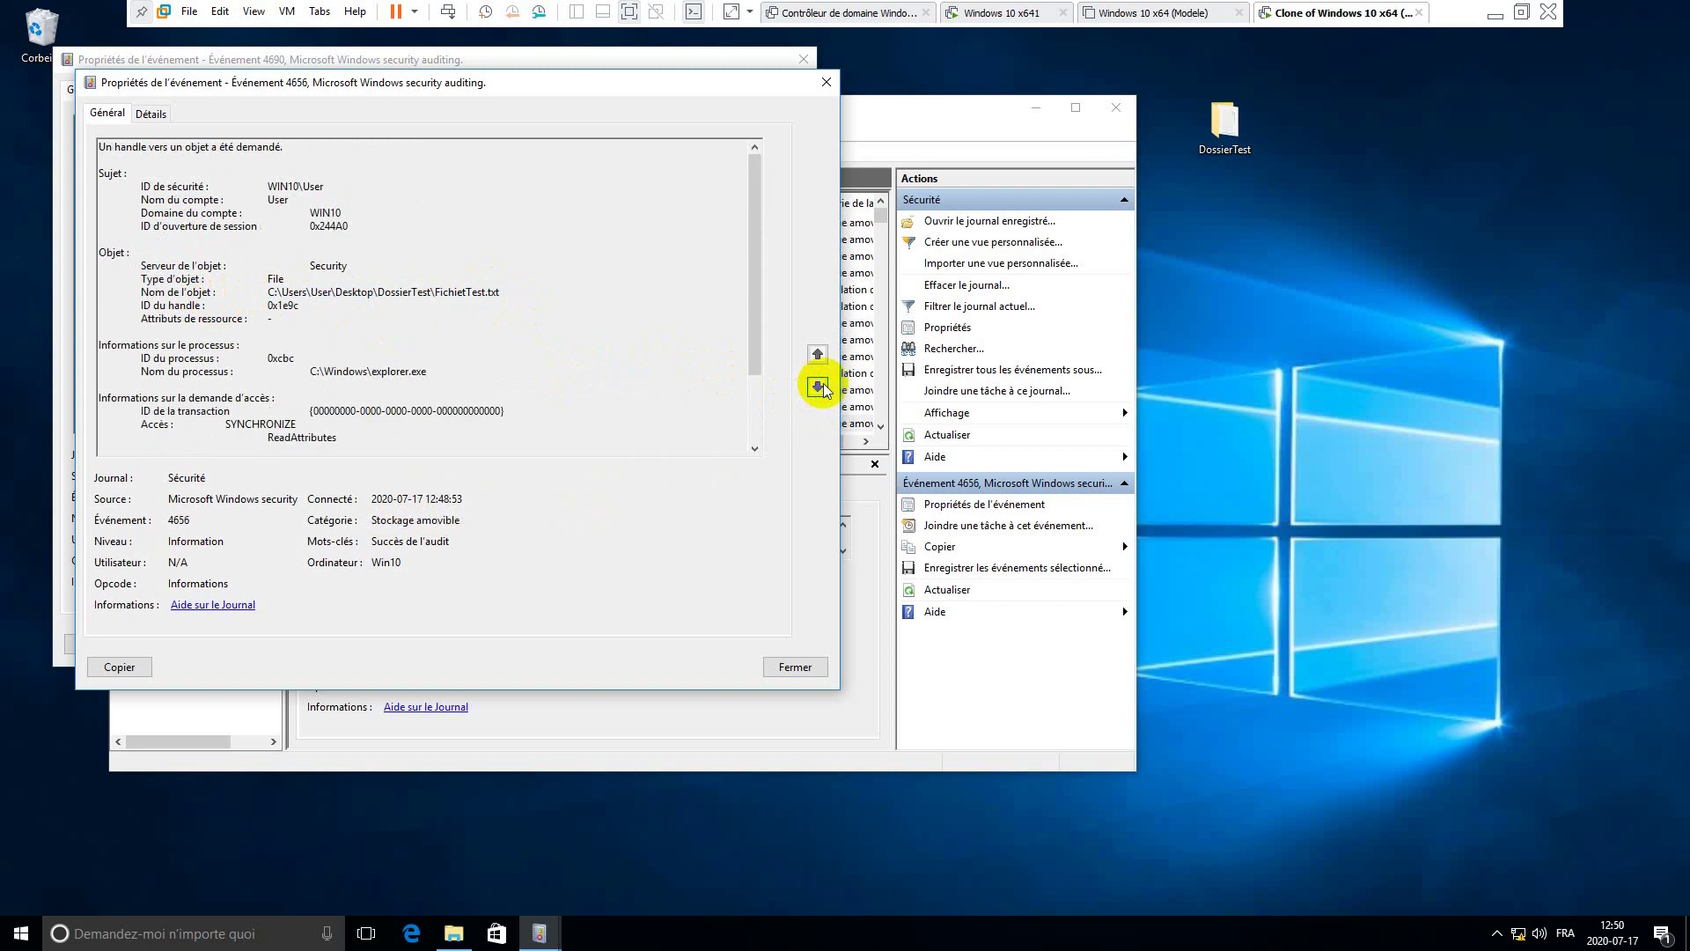
{"action": "left_click", "coordinate": [818, 388]}
{"action": "left_click", "coordinate": [817, 353]}
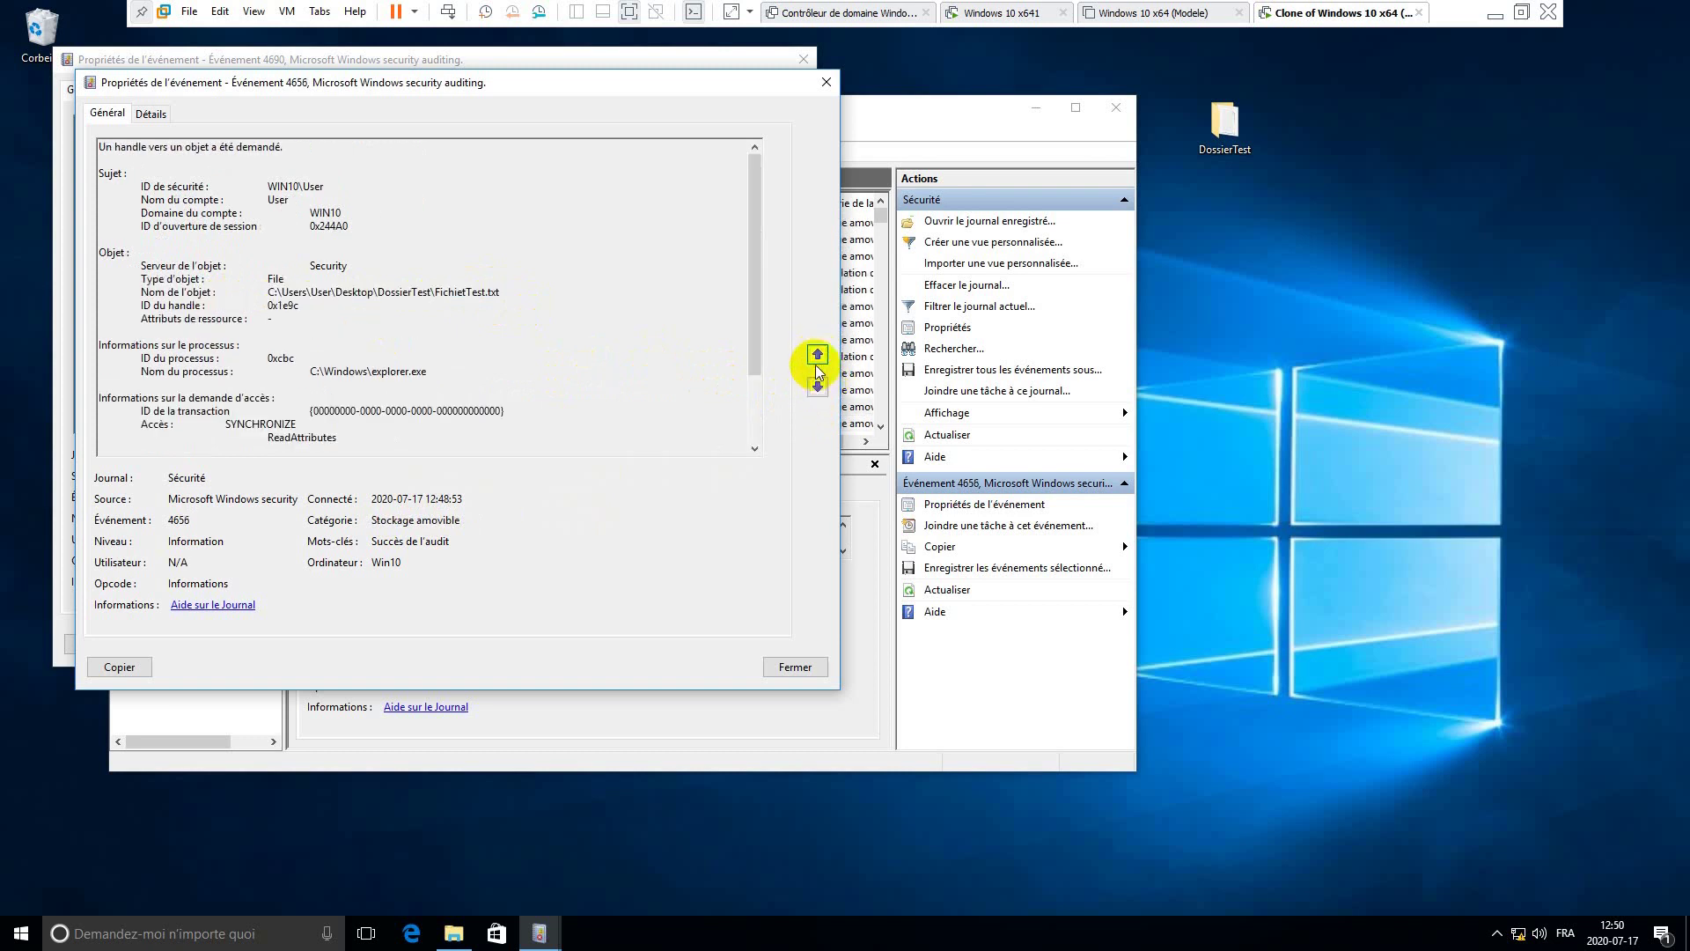
{"action": "left_click", "coordinate": [817, 354]}
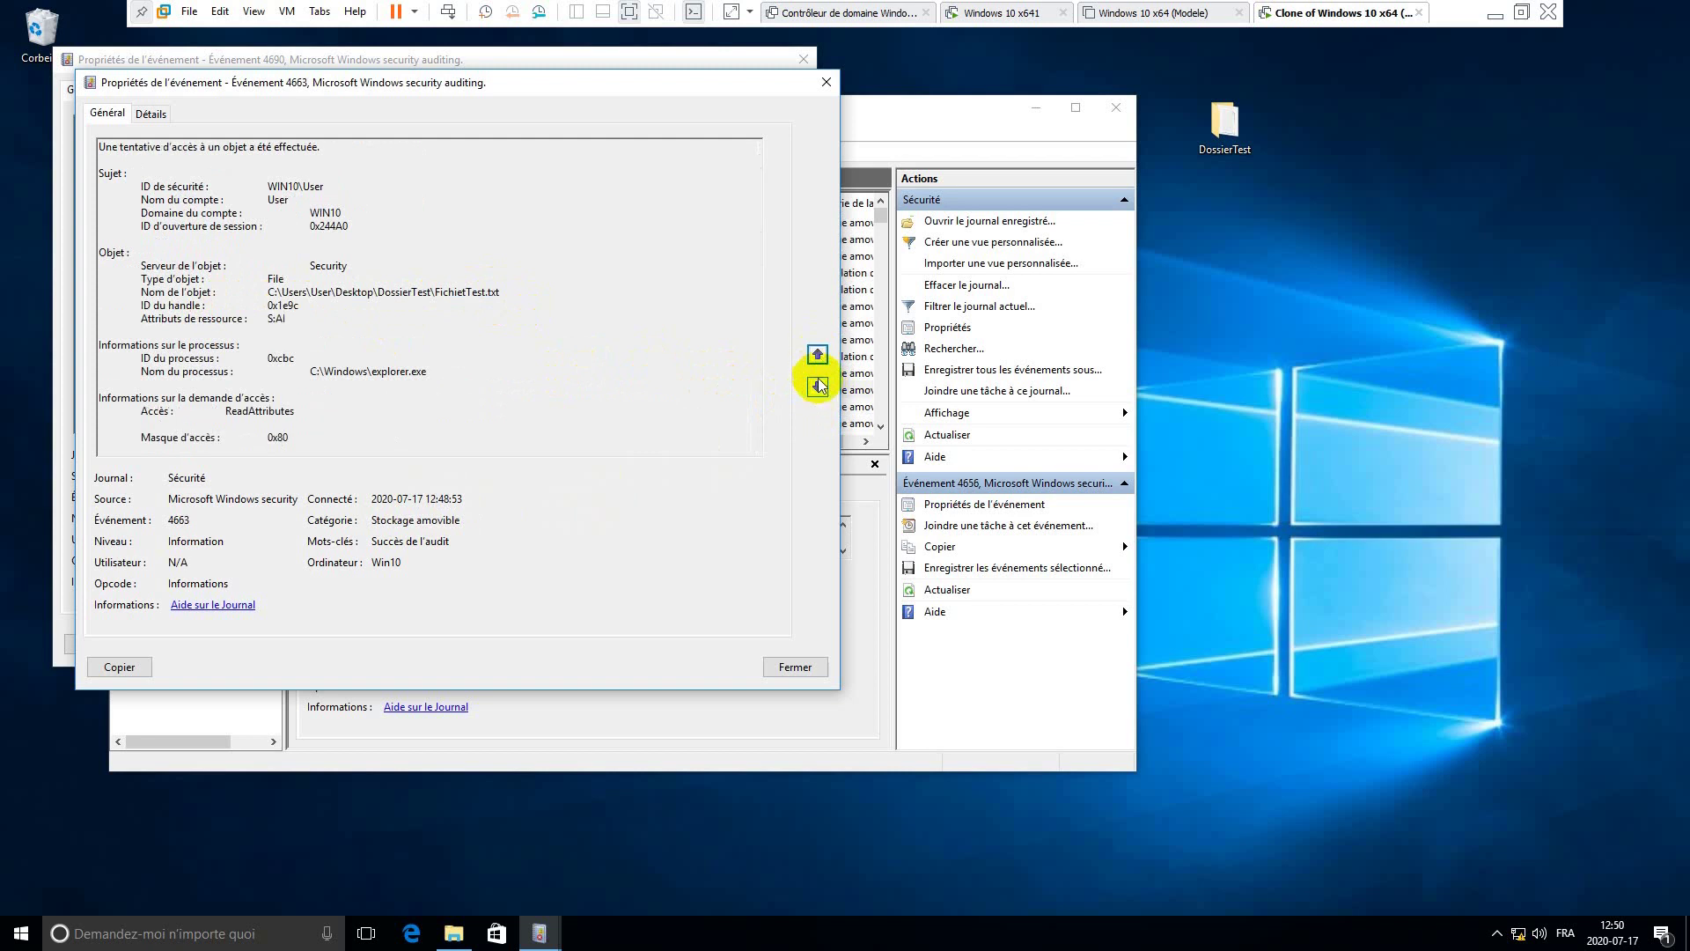
{"action": "left_click", "coordinate": [825, 82]}
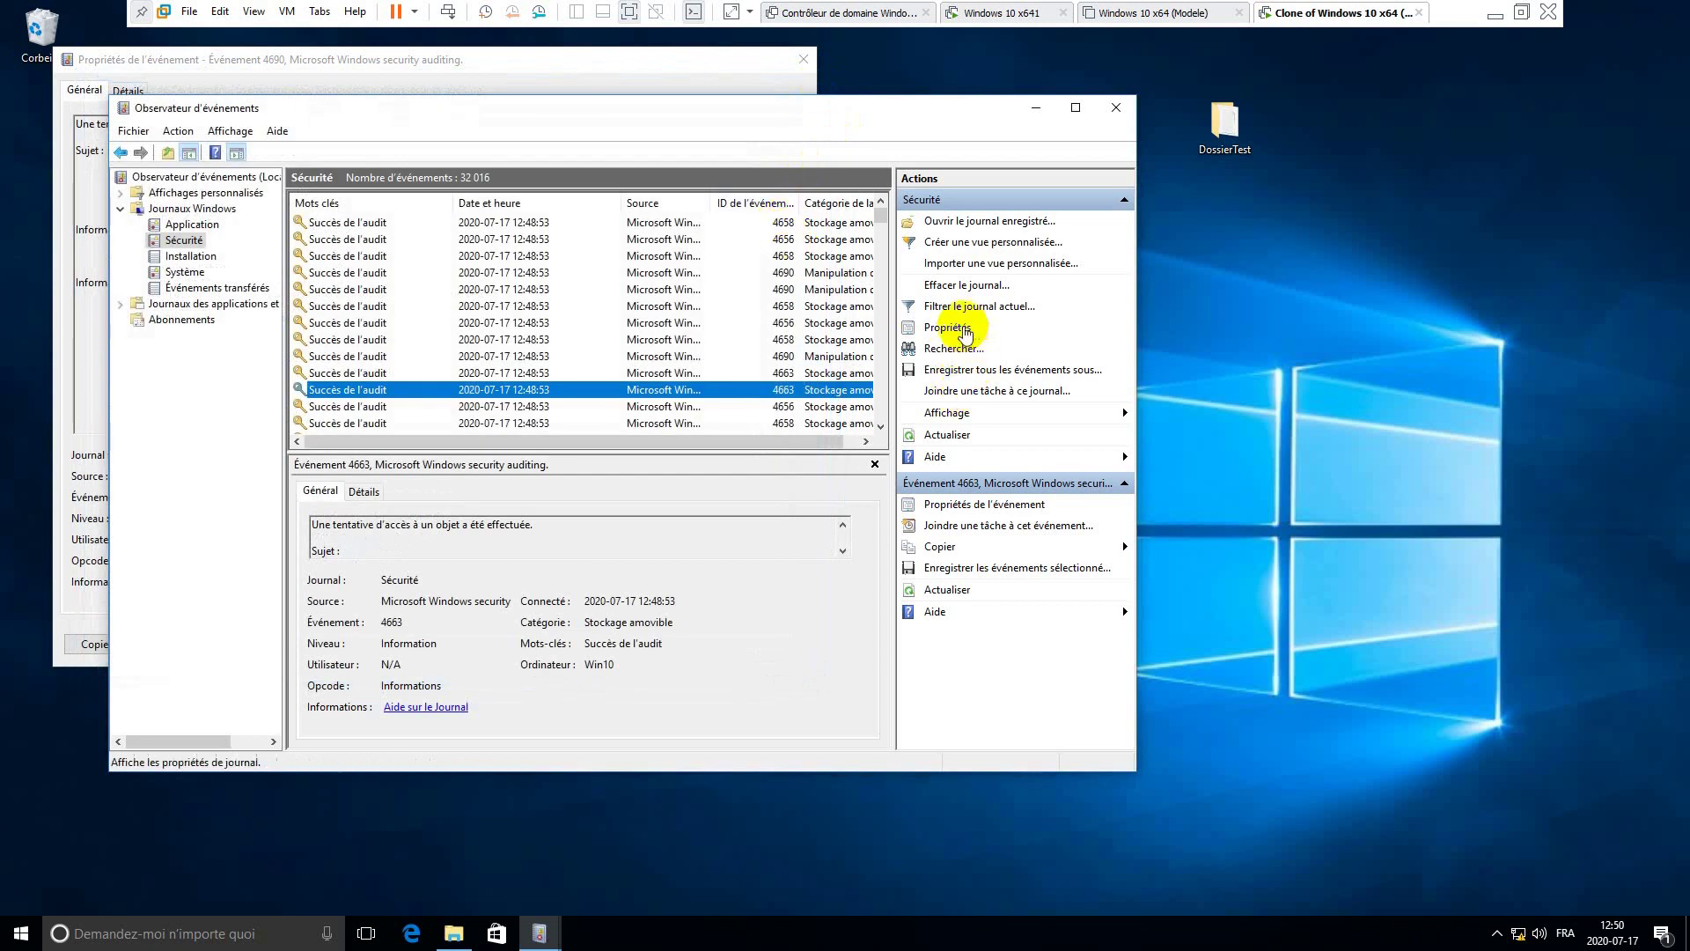
- Filter the Sécurité log to show only events with ID 4663
{"action": "left_click", "coordinate": [951, 305]}
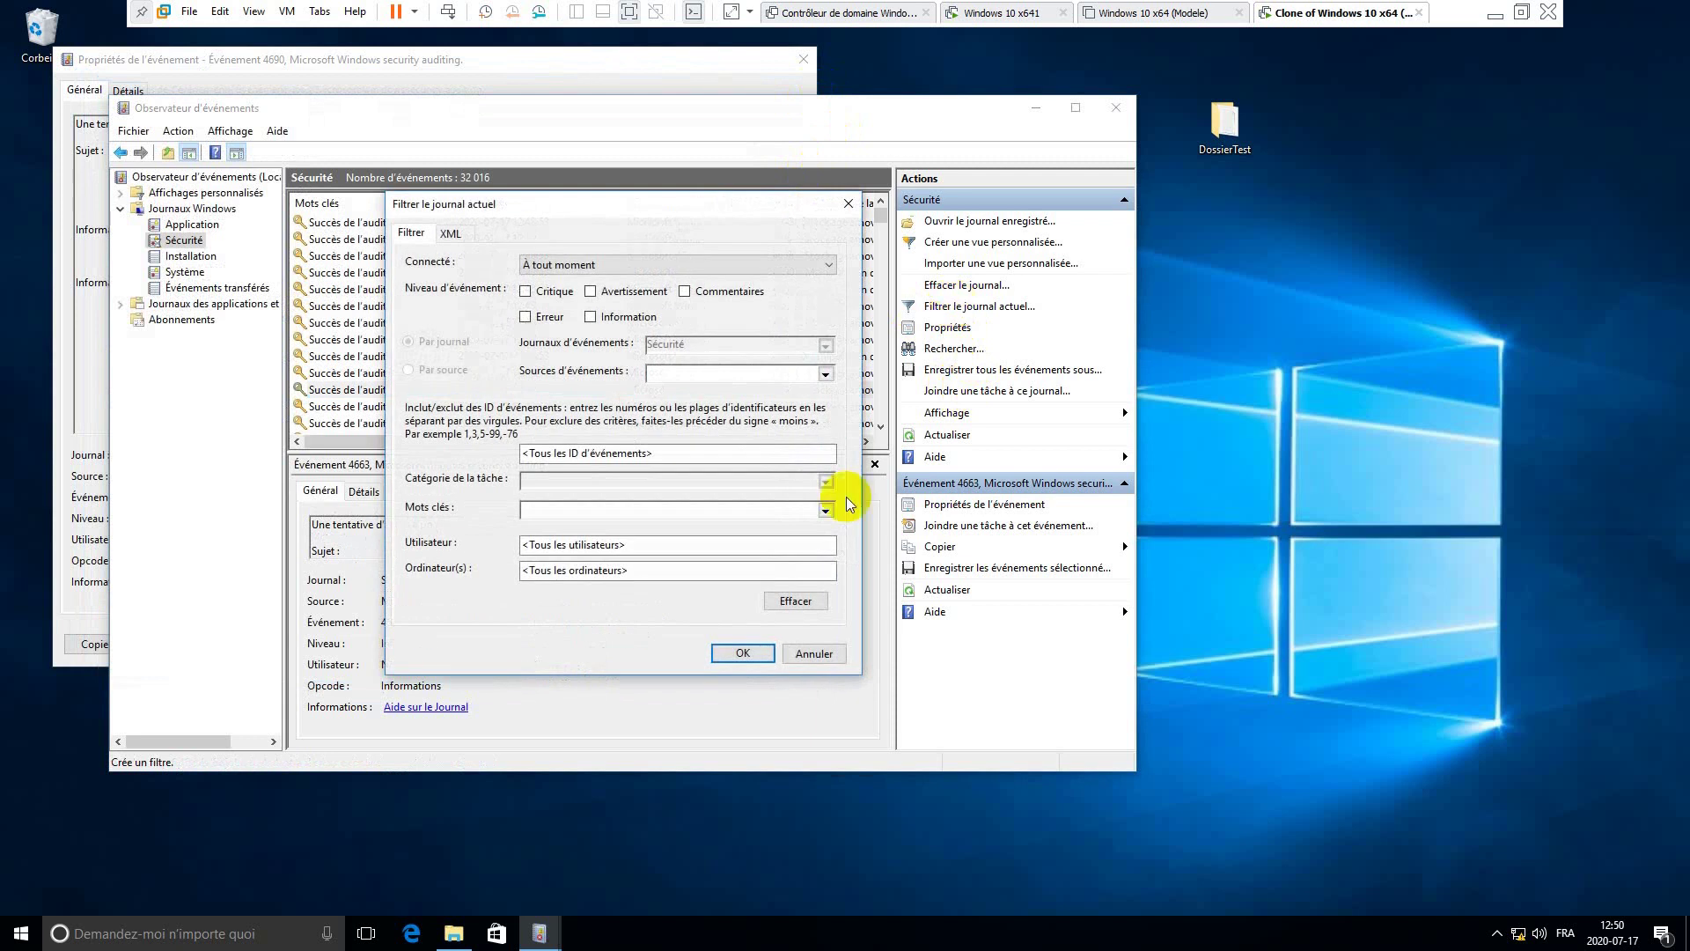
{"action": "left_click", "coordinate": [705, 649]}
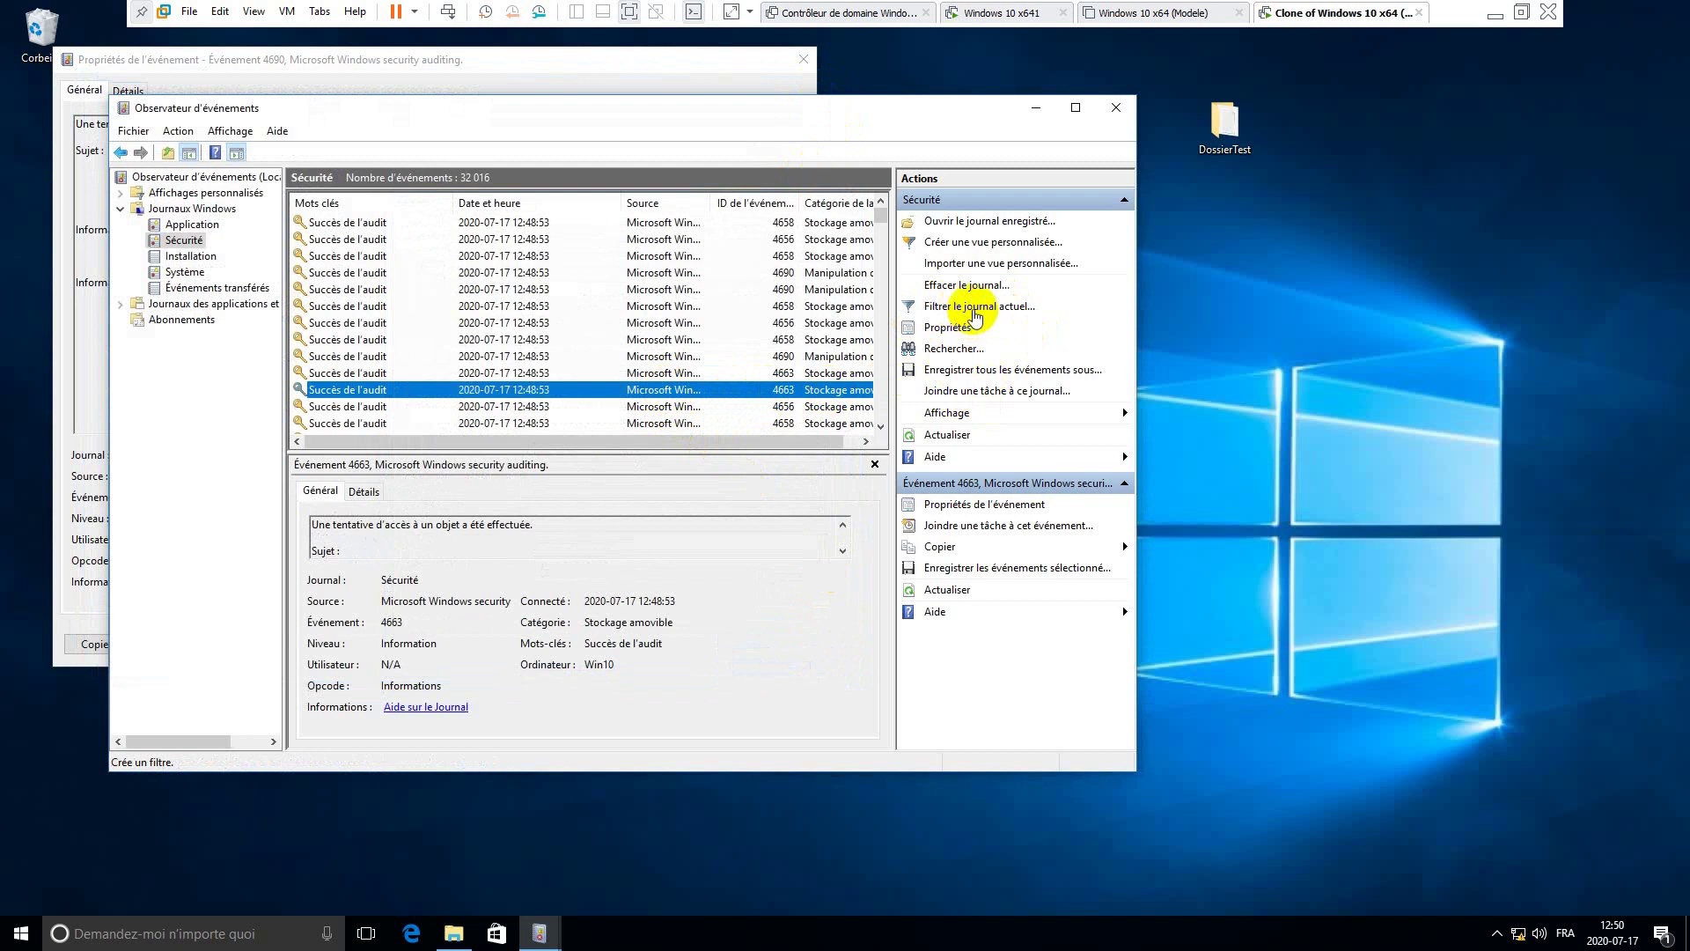
{"action": "left_click", "coordinate": [975, 307]}
{"action": "left_click", "coordinate": [619, 452]}
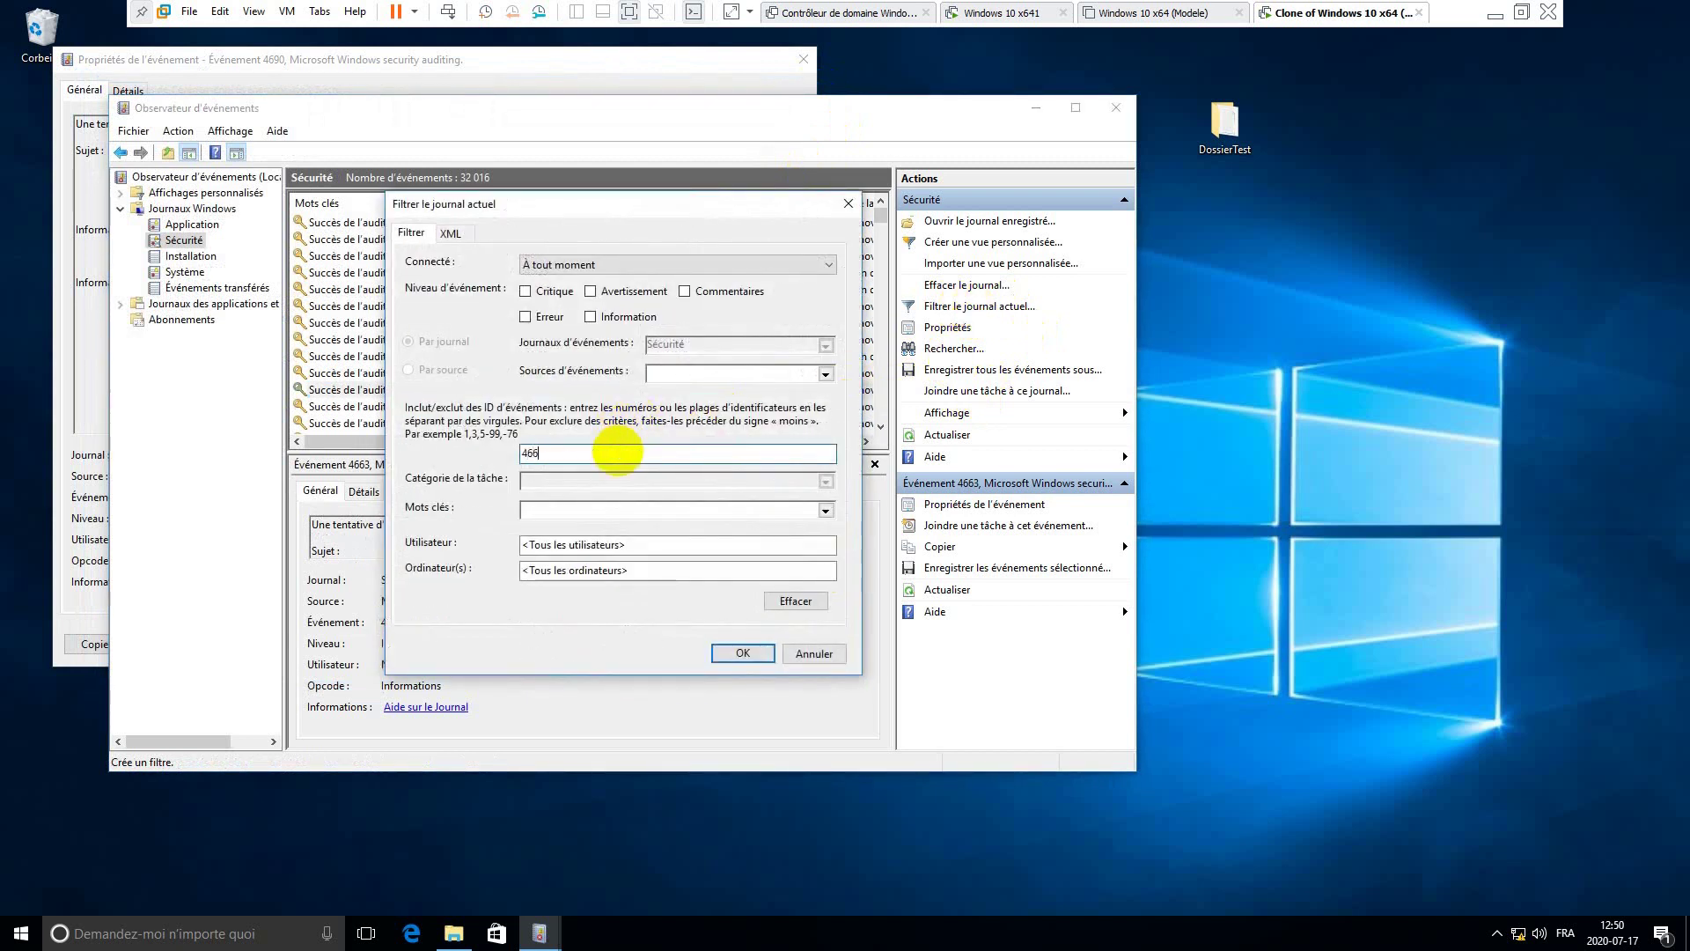
{"action": "left_click", "coordinate": [740, 653]}
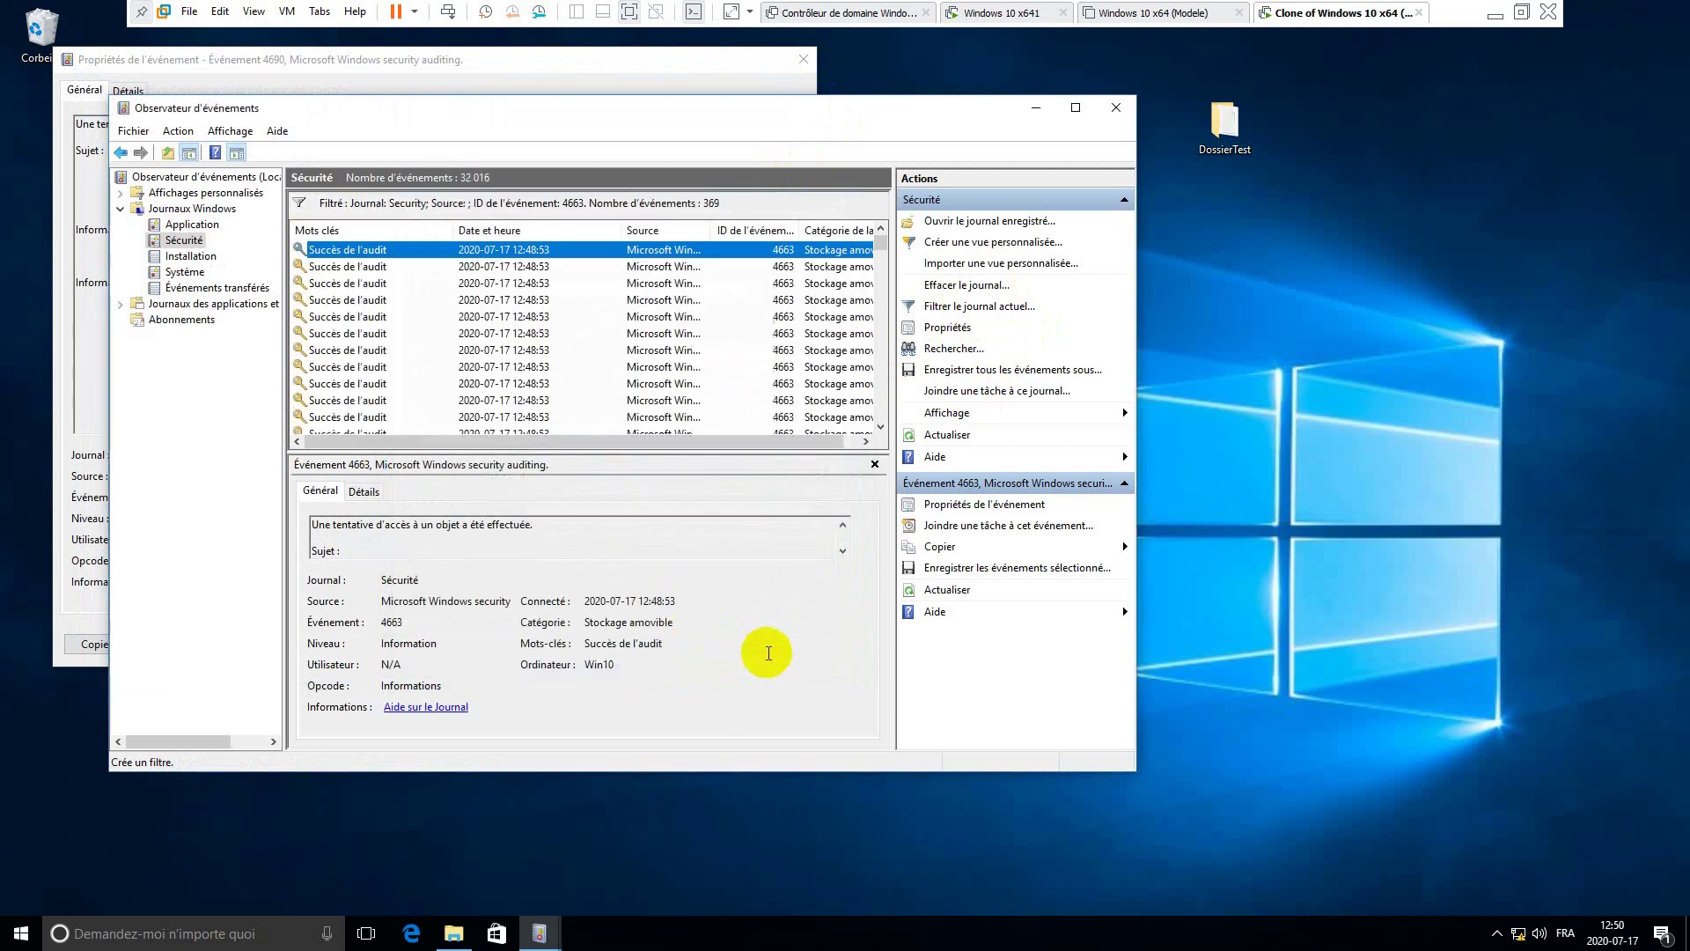
- Open the first filtered 4663 event's properties and go through the older events one by one, checking each account, object name, process and requested access
{"action": "double_click", "coordinate": [679, 249]}
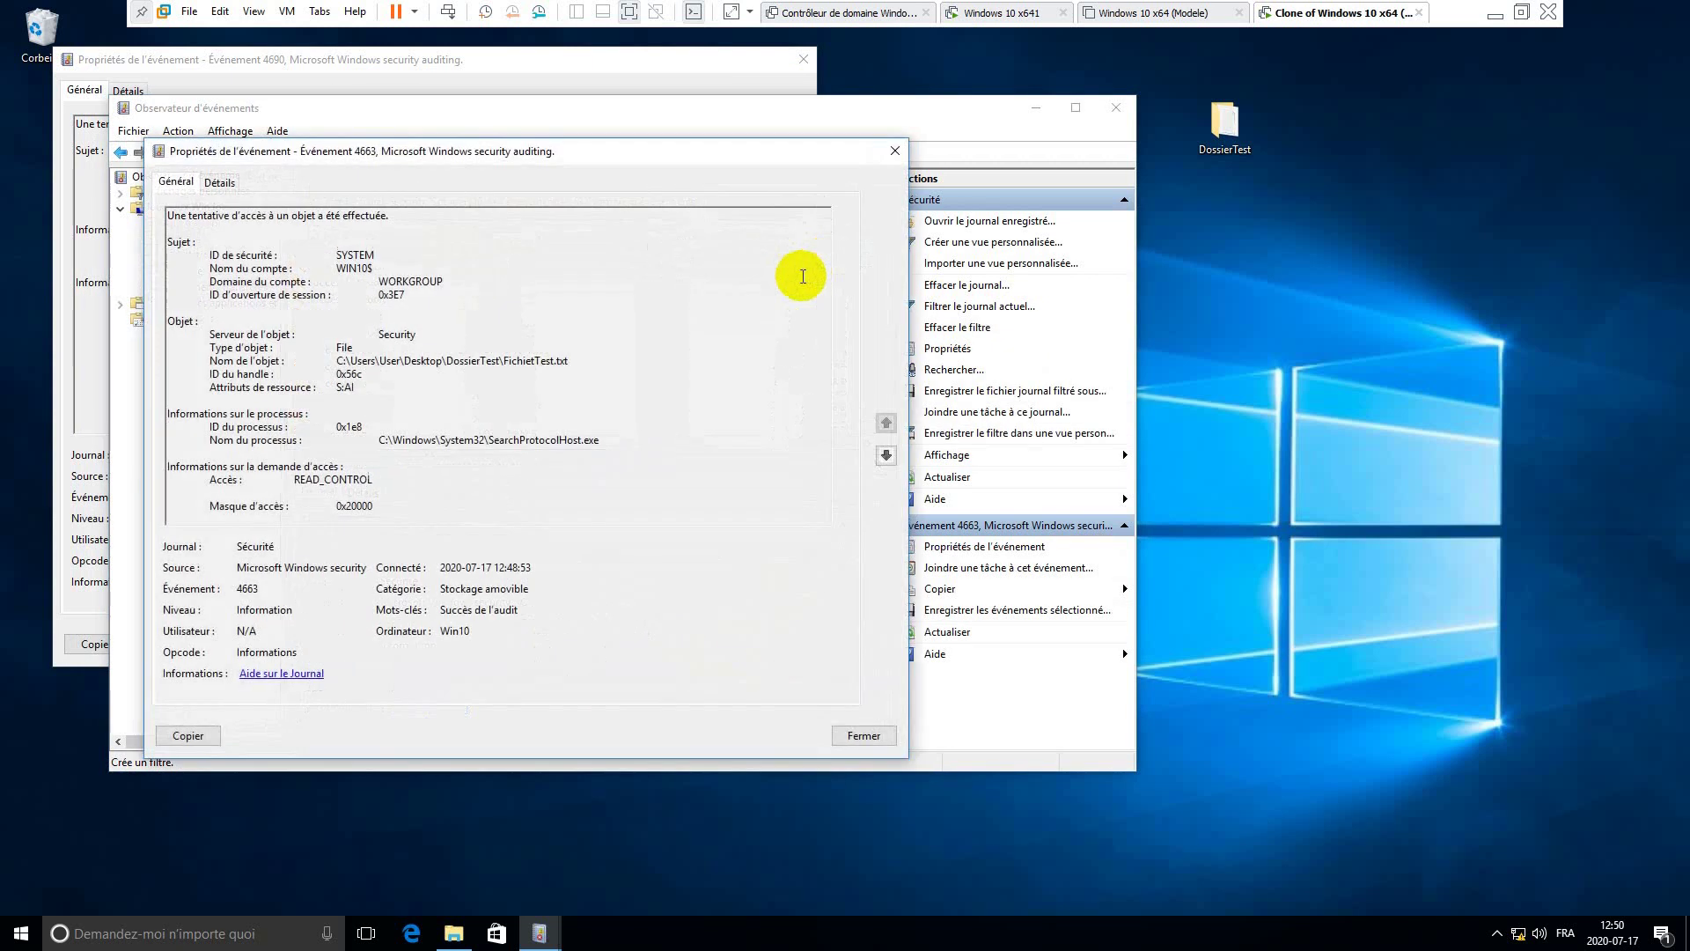
{"action": "left_click", "coordinate": [887, 456]}
{"action": "left_click", "coordinate": [887, 456]}
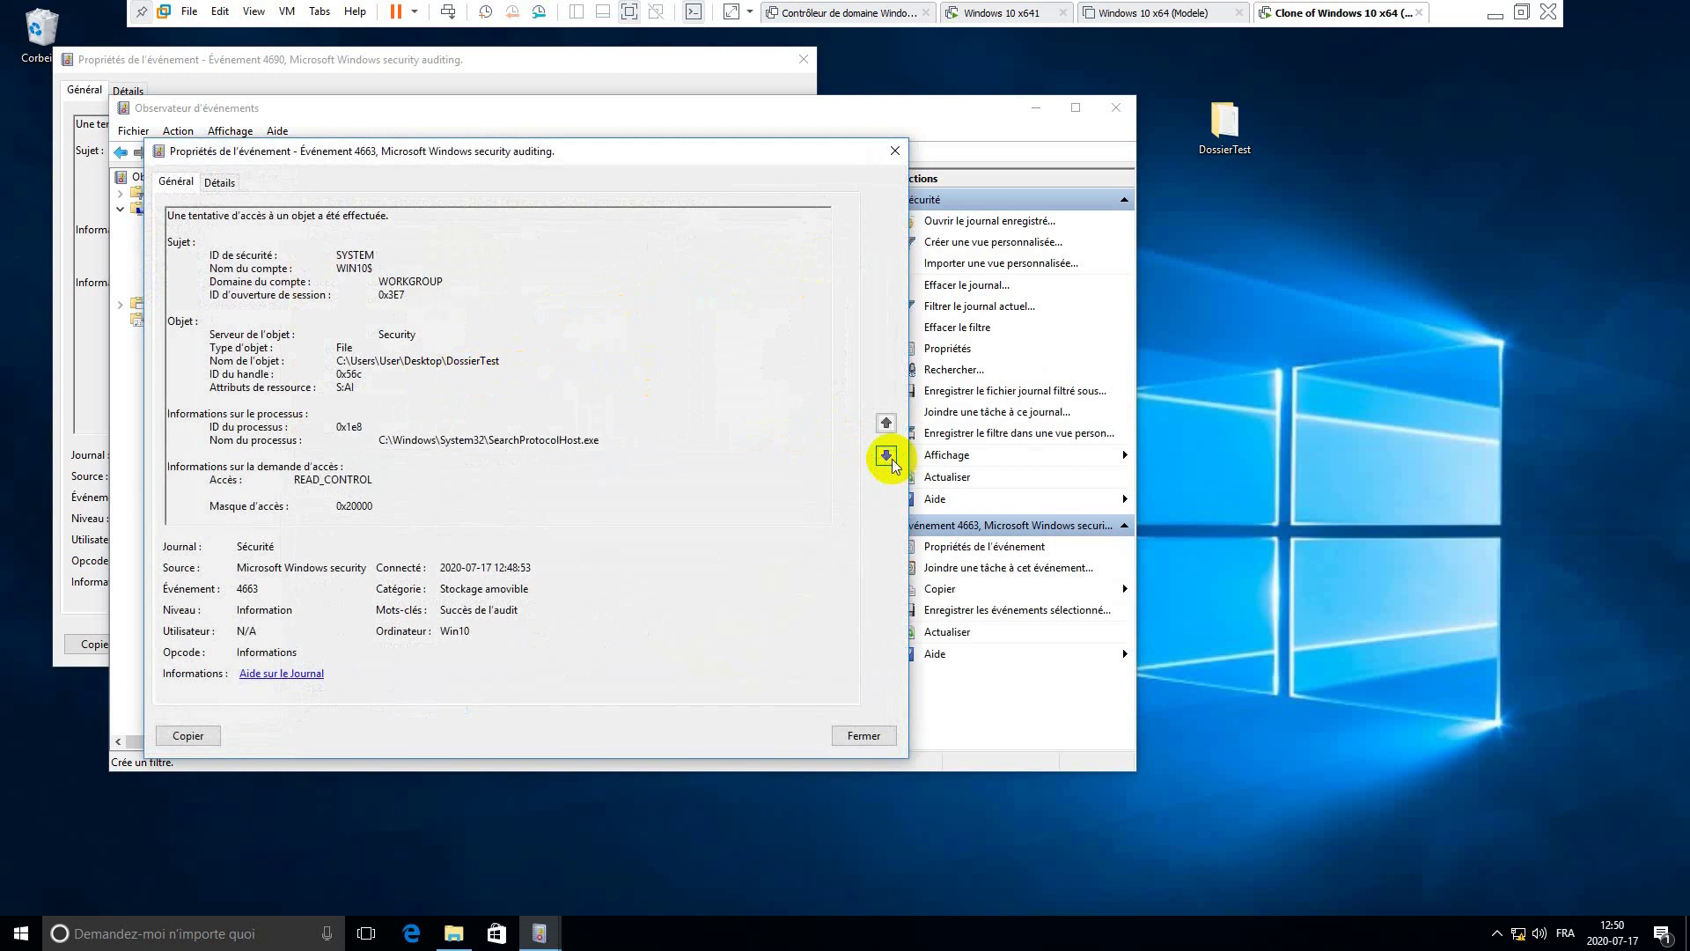
{"action": "left_click", "coordinate": [888, 456]}
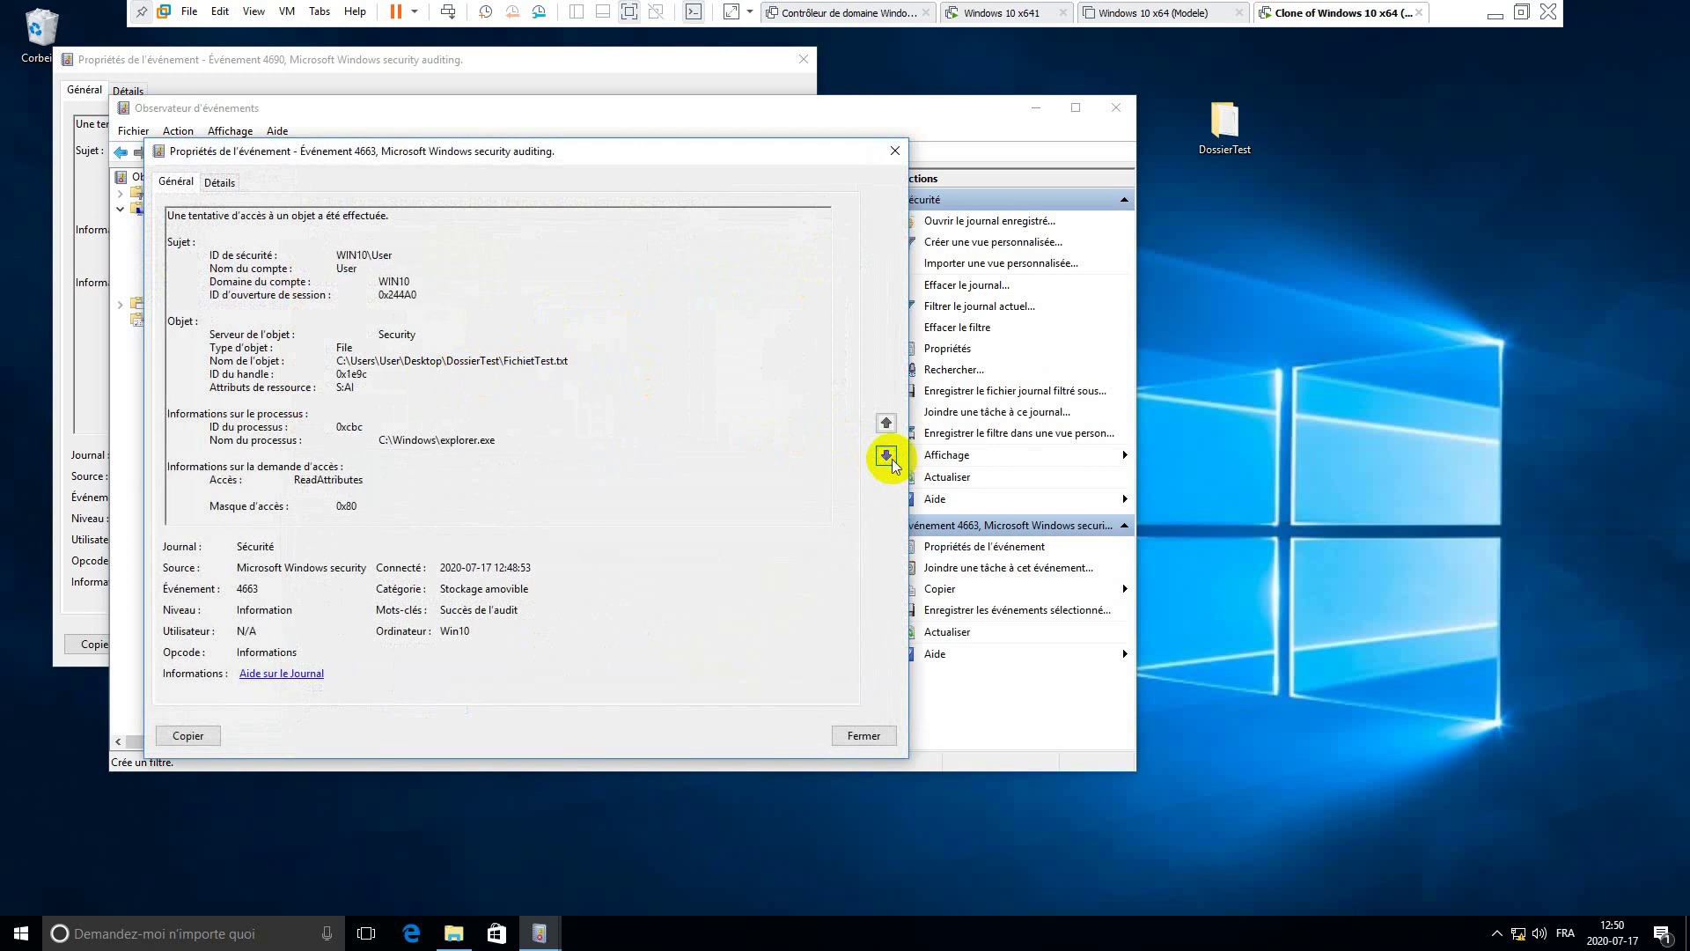
{"action": "left_click", "coordinate": [887, 456]}
{"action": "left_click", "coordinate": [888, 456]}
{"action": "left_click", "coordinate": [887, 456]}
{"action": "left_click", "coordinate": [888, 456]}
{"action": "left_click", "coordinate": [887, 456]}
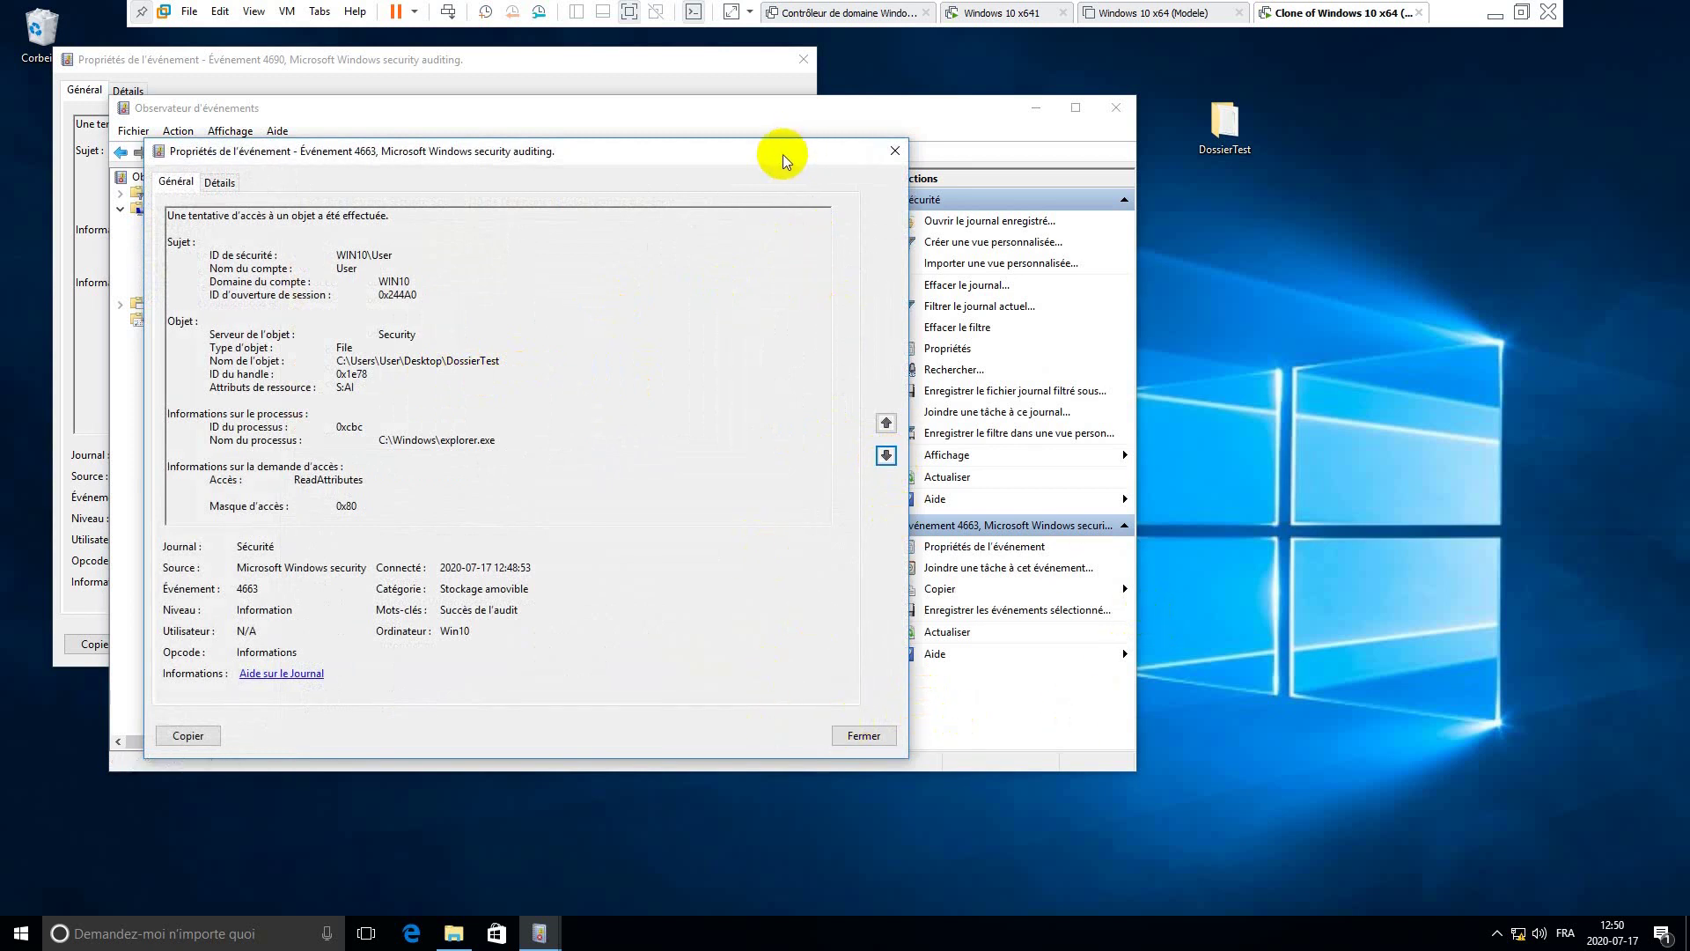
- Move the 4663 event's properties window aside to uncover the filtered event list, keeping the DossierTest access details open for review
{"action": "left_click_drag", "start_coordinate": [782, 158], "coordinate": [1181, 281]}
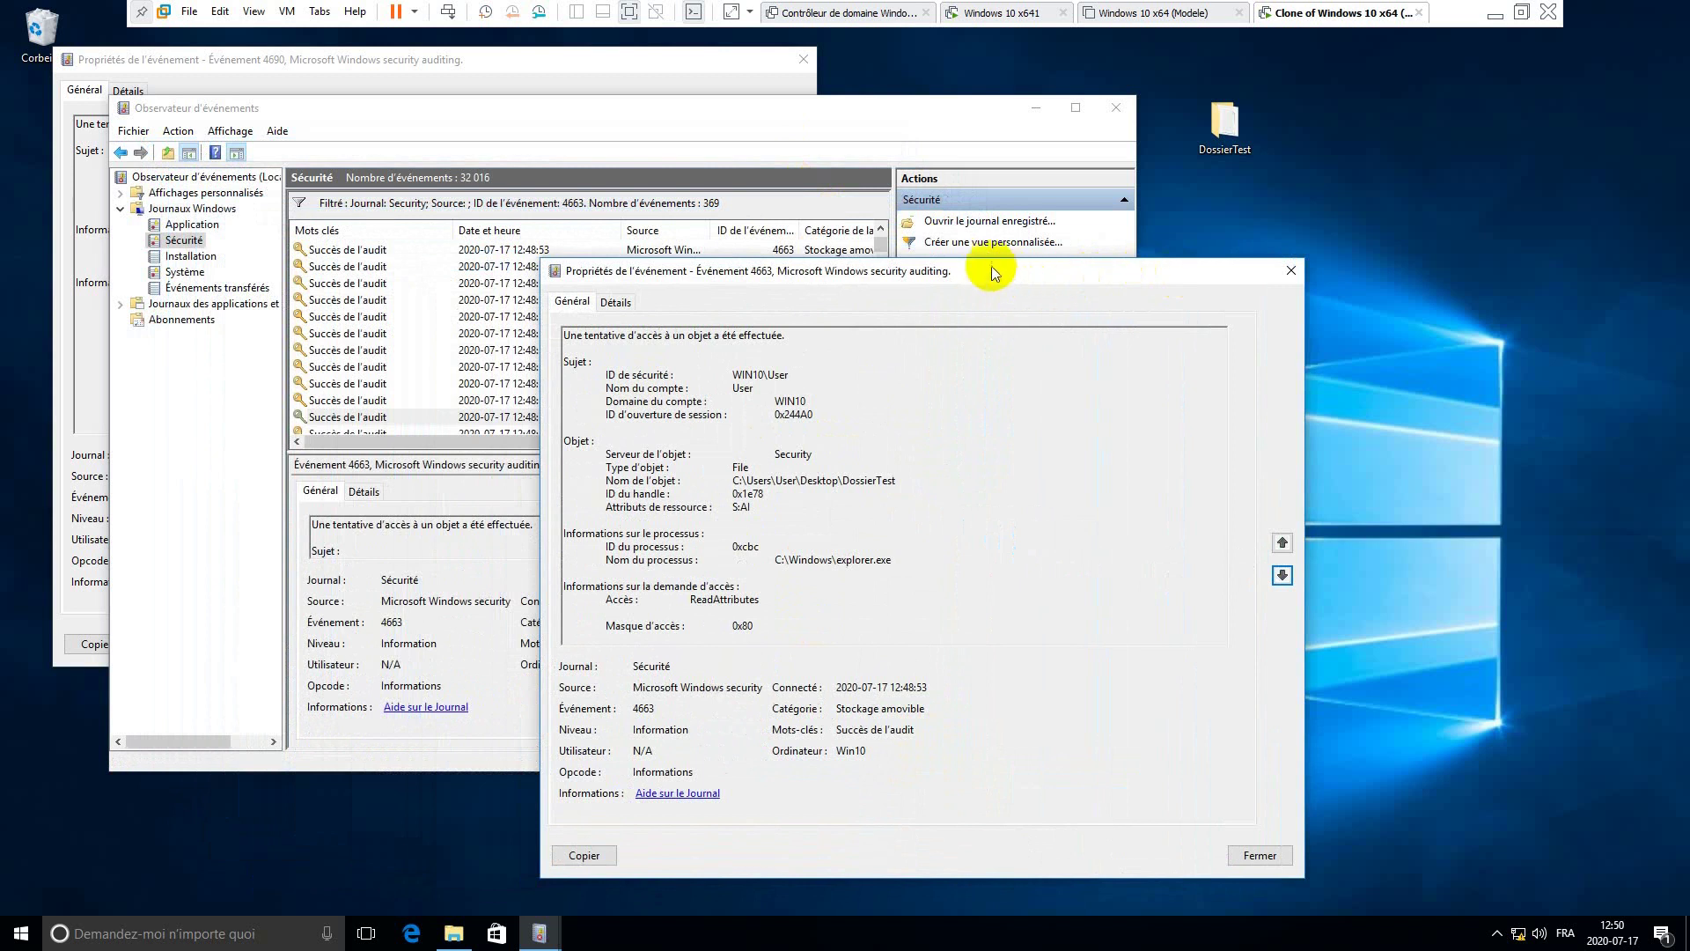
{"action": "left_click_drag", "start_coordinate": [943, 265], "coordinate": [905, 208]}
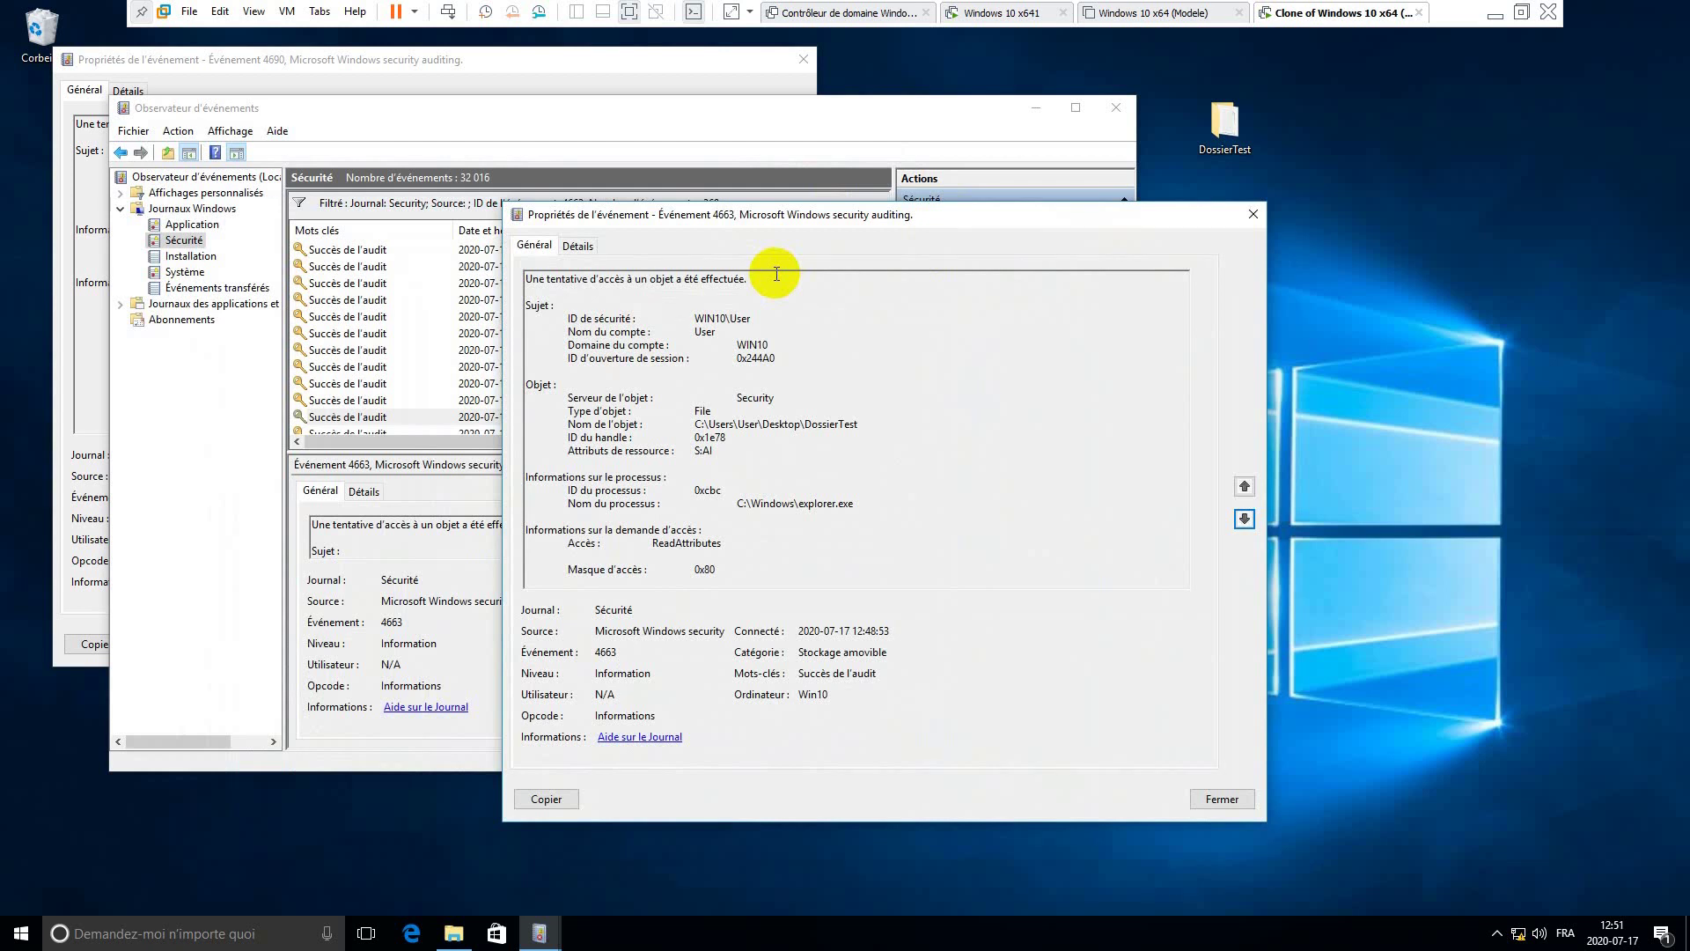
{"action": "left_click", "coordinate": [1126, 637]}
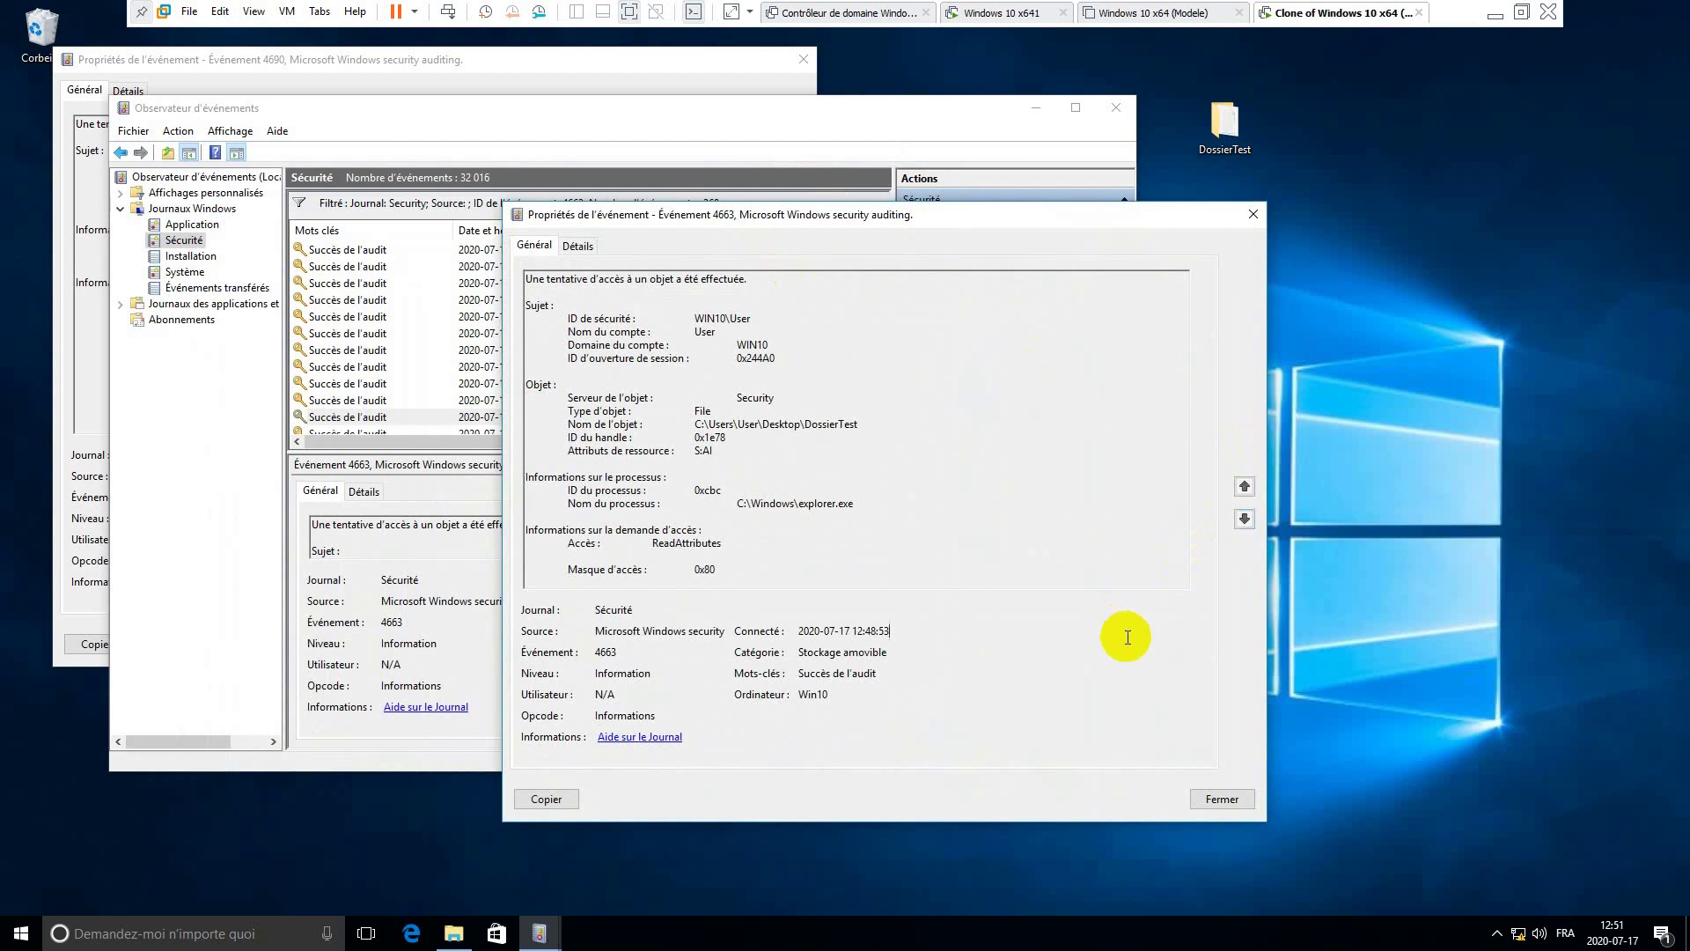